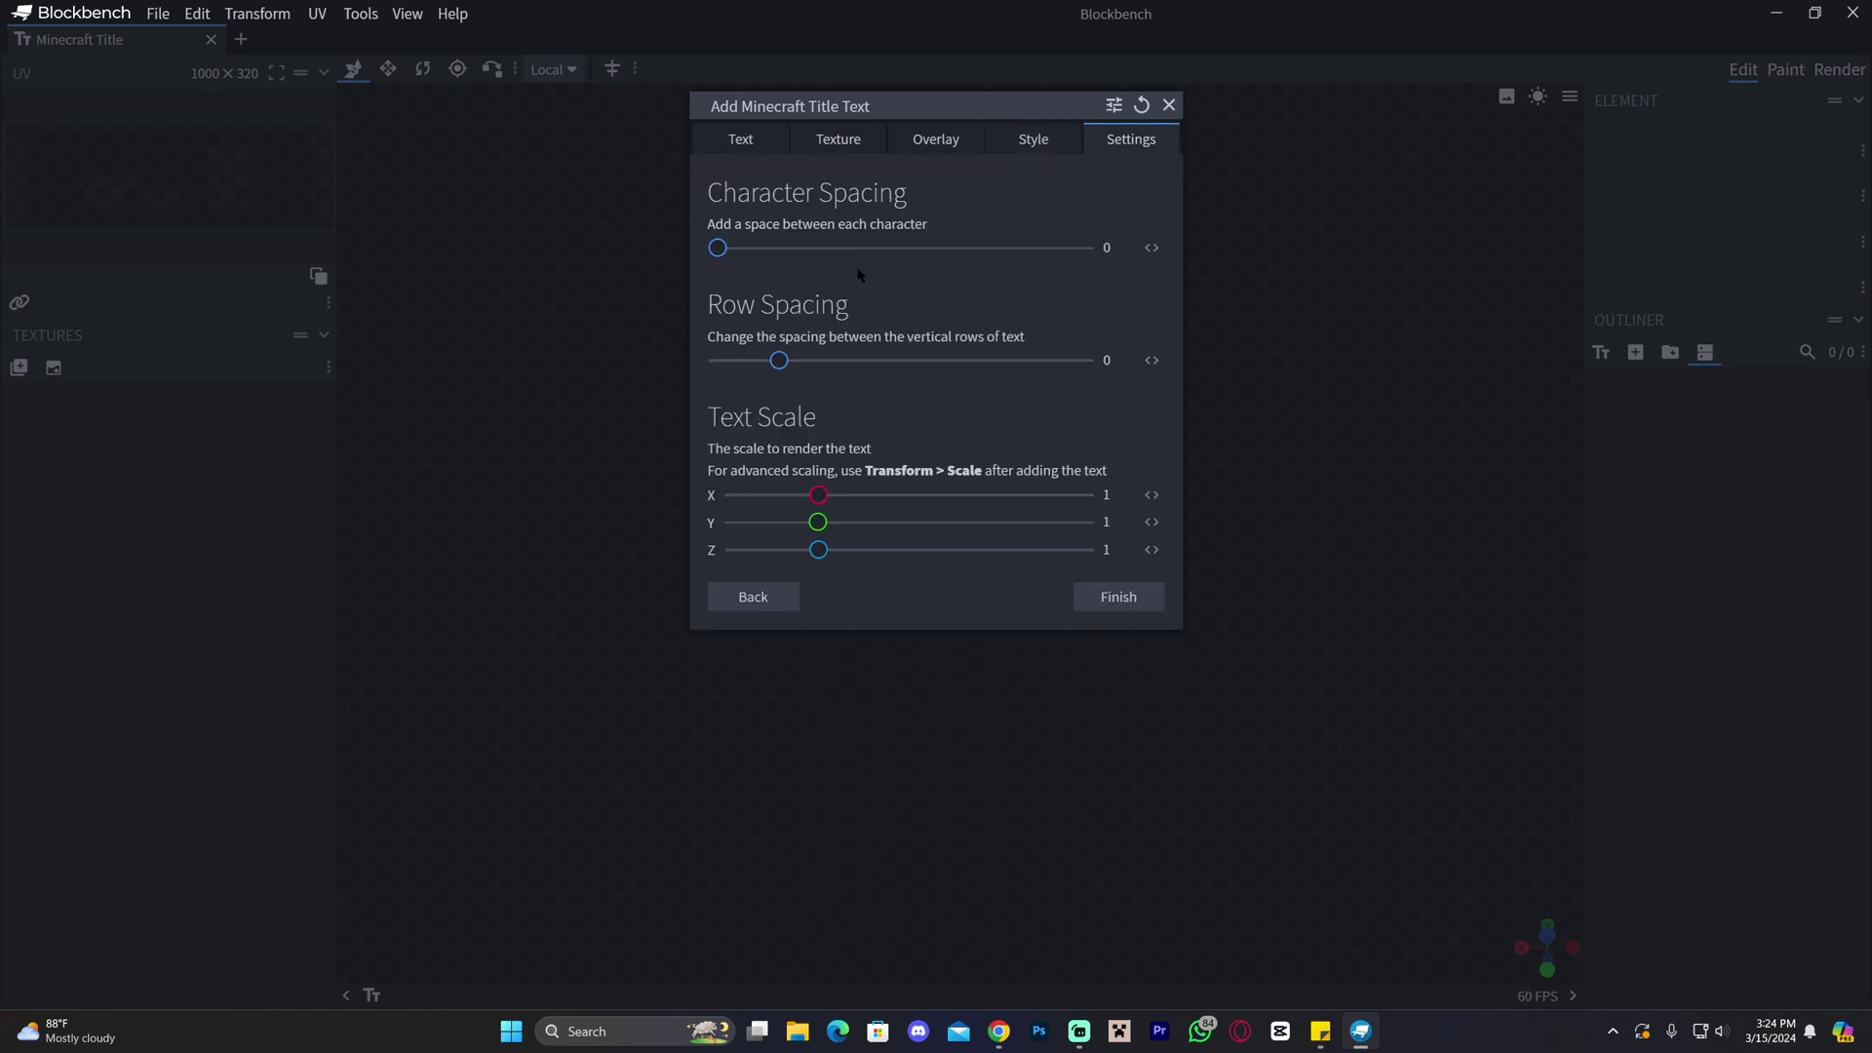
Step: Confirm the MINECRAFT text in Minecraft Ten with the Cracked texture and add it to the scene
click(733, 131)
click(834, 141)
click(736, 144)
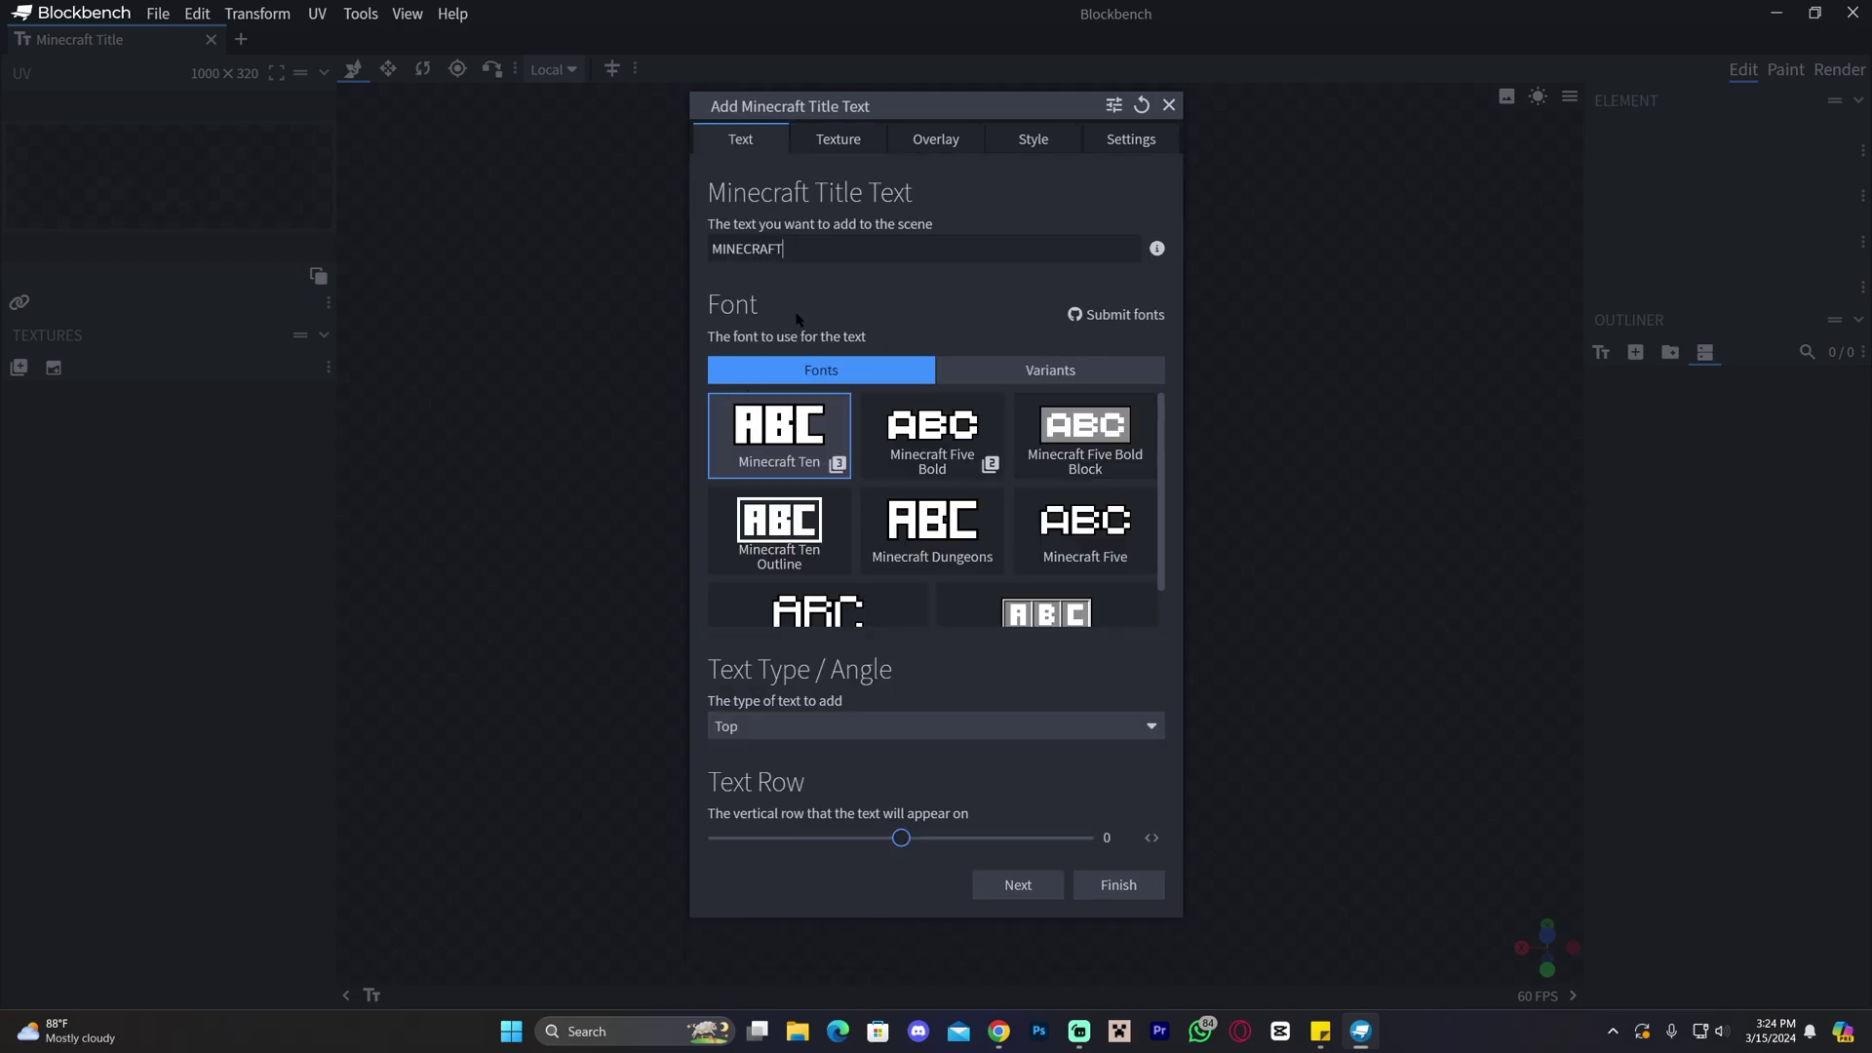
double_click(798, 251)
click(864, 142)
click(761, 142)
click(819, 152)
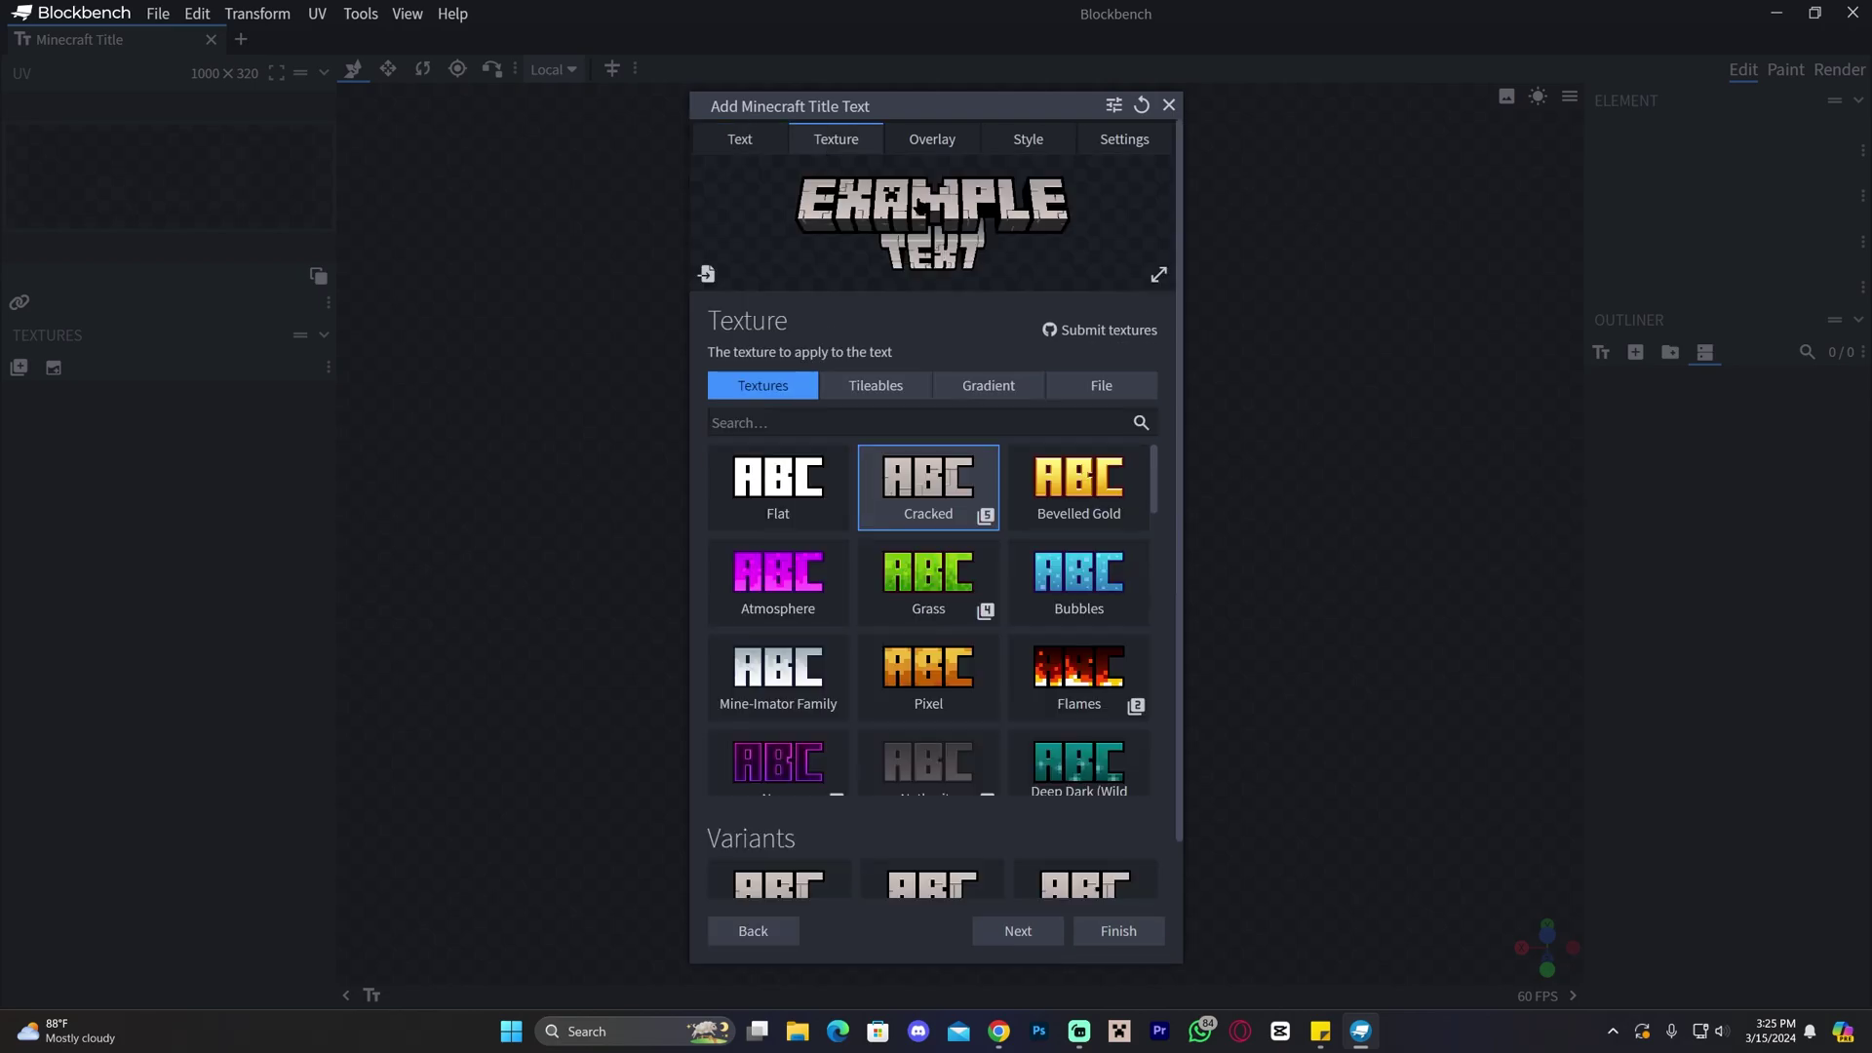
click(761, 146)
double_click(927, 244)
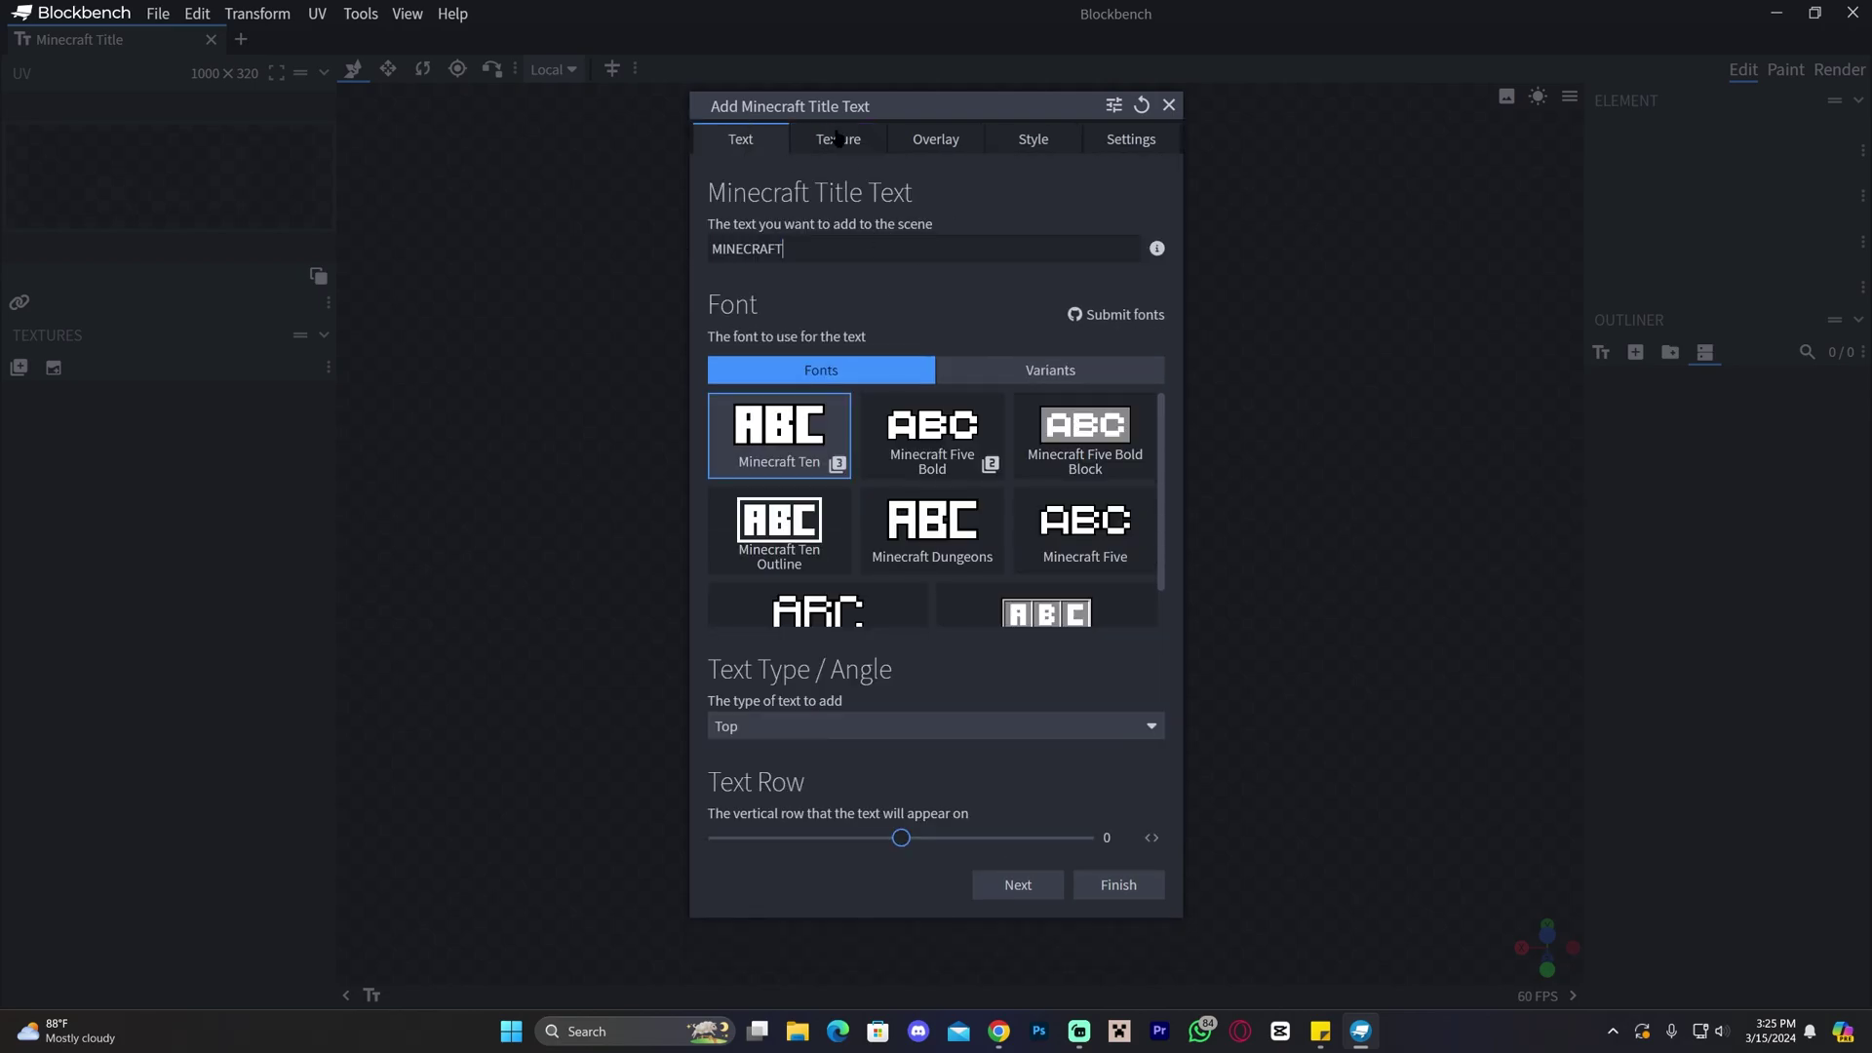
click(836, 139)
click(761, 142)
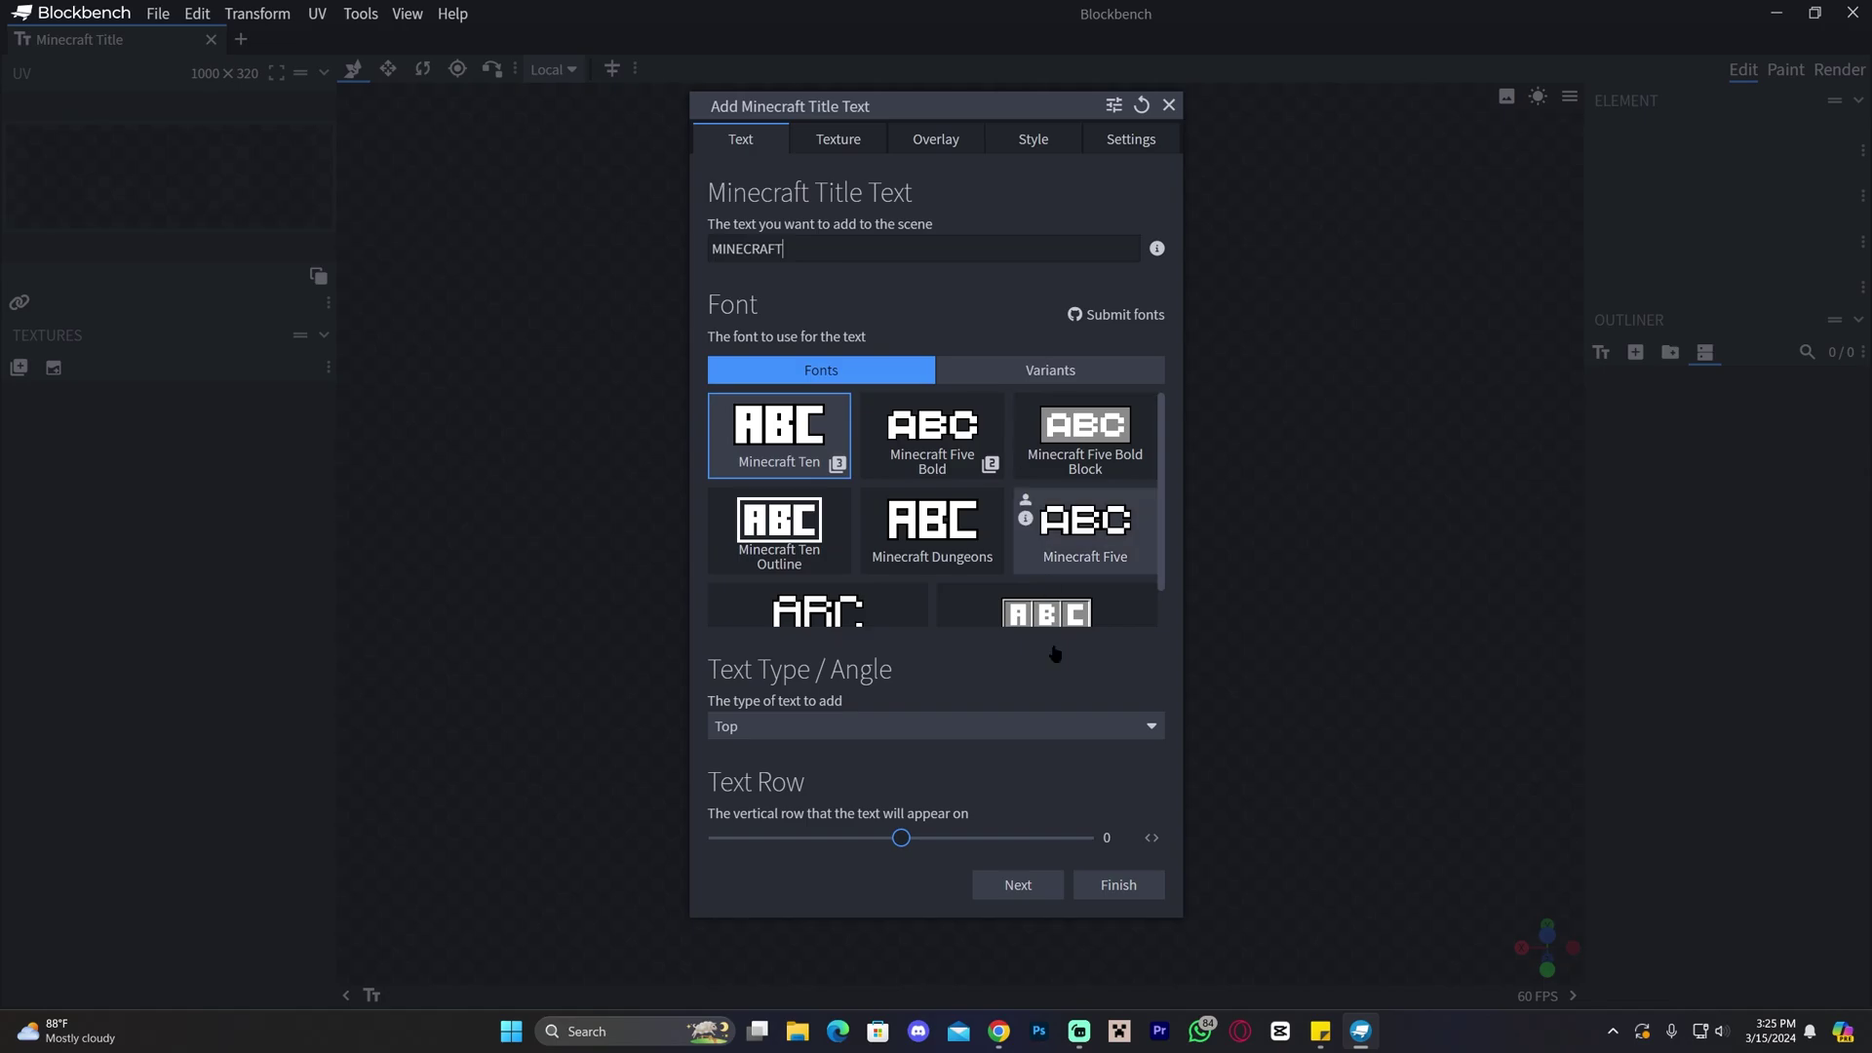
click(1121, 885)
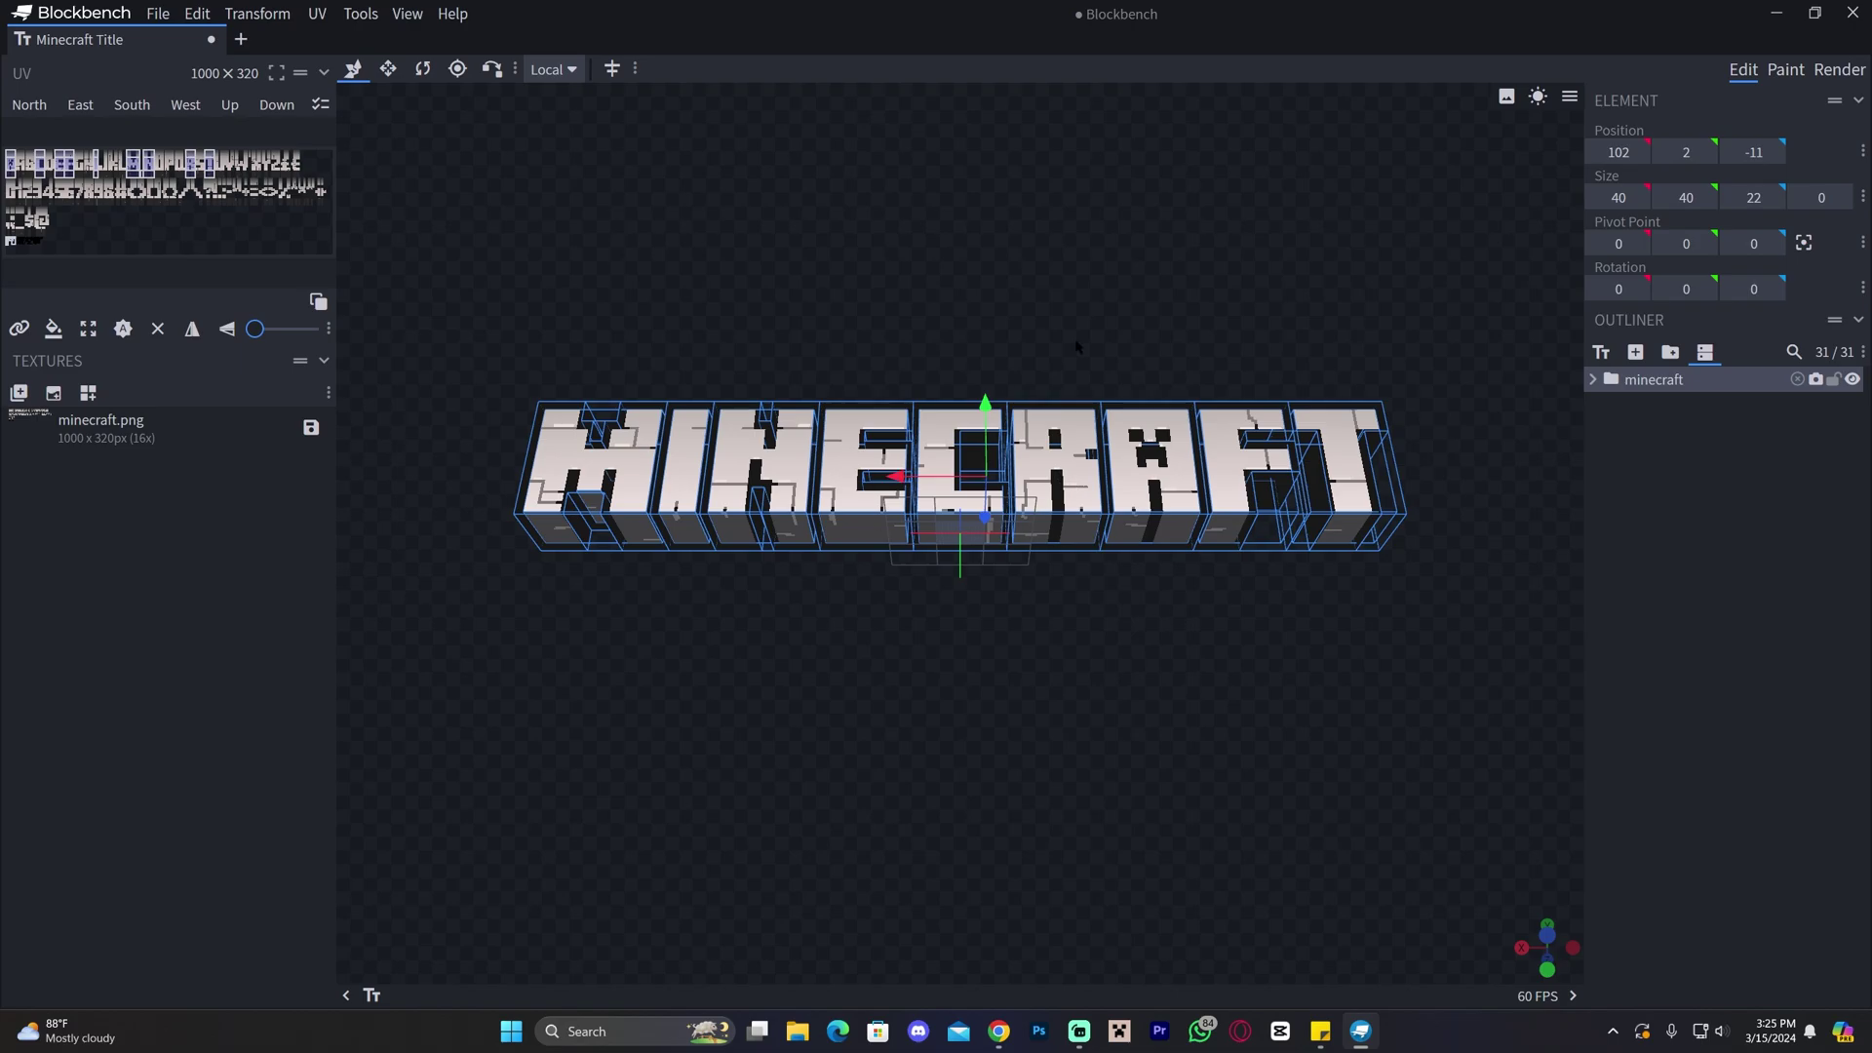
Step: Orbit around the MINECRAFT title, then view it in the Render workspace from the default camera angle
drag(1141, 405, 1080, 290)
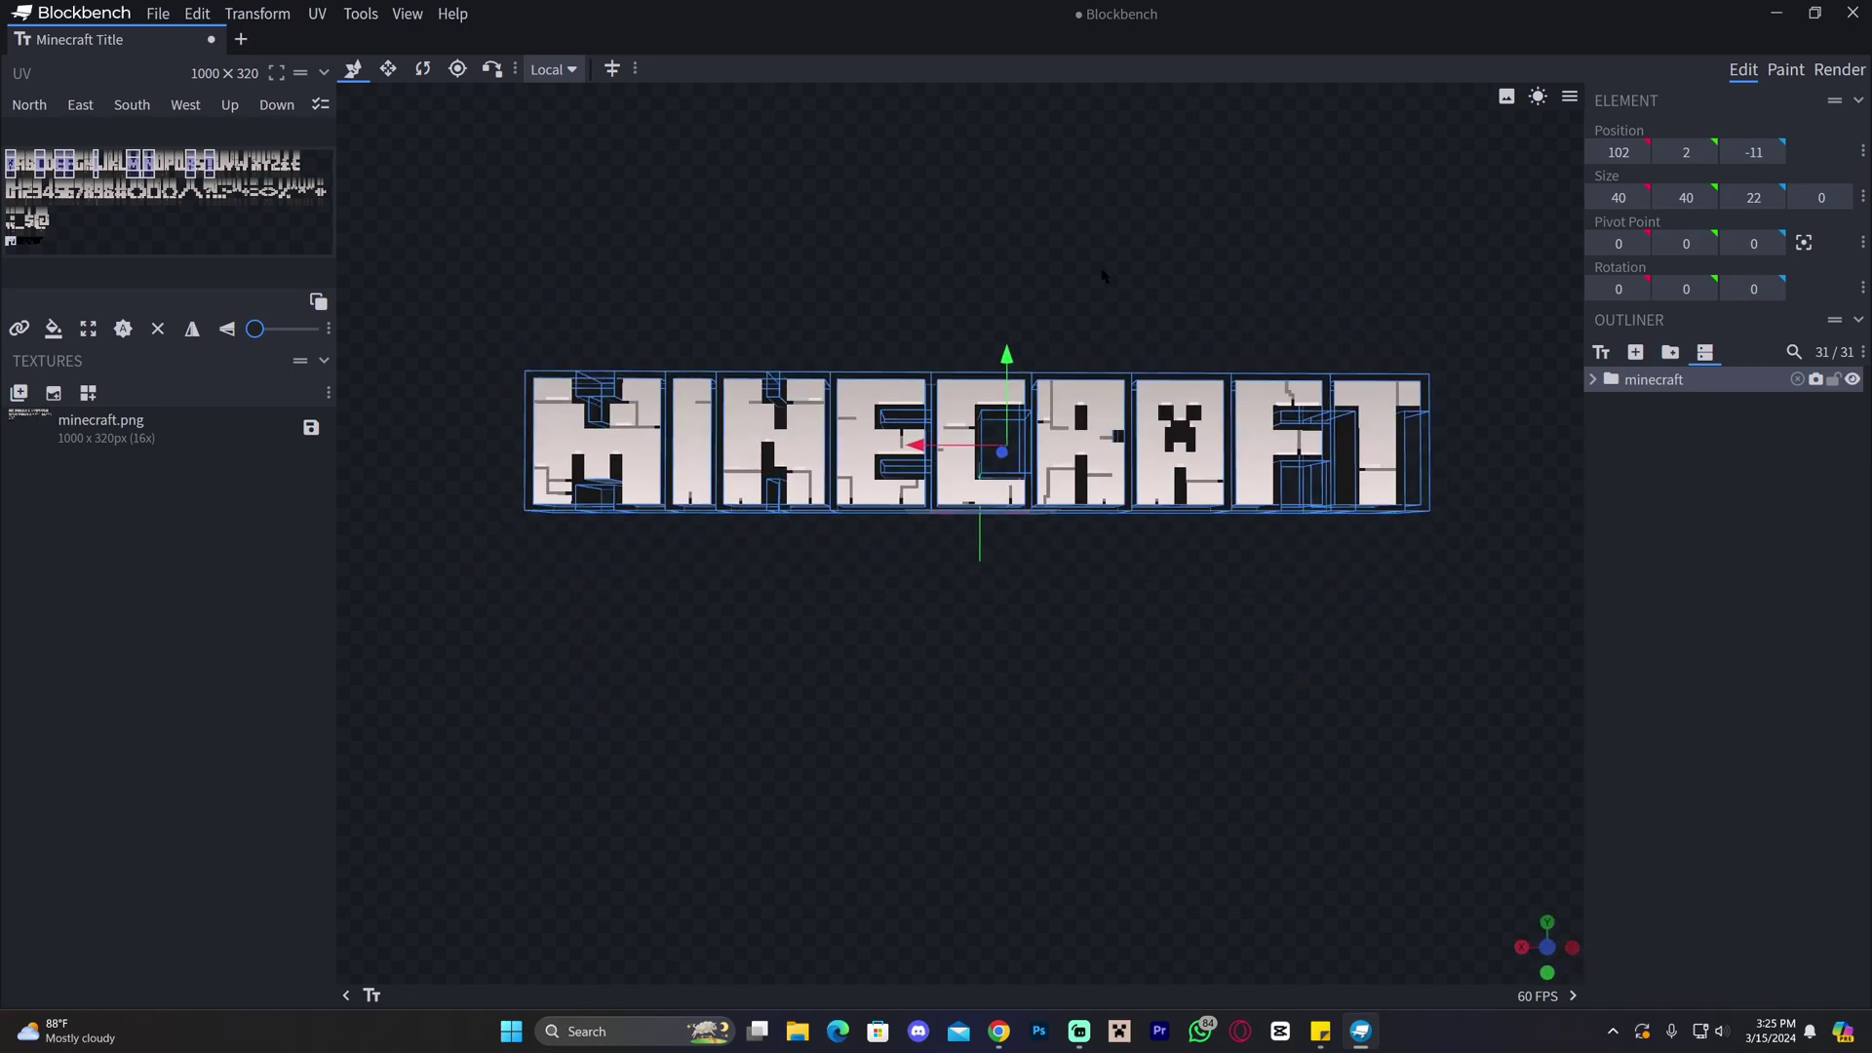
click(1838, 69)
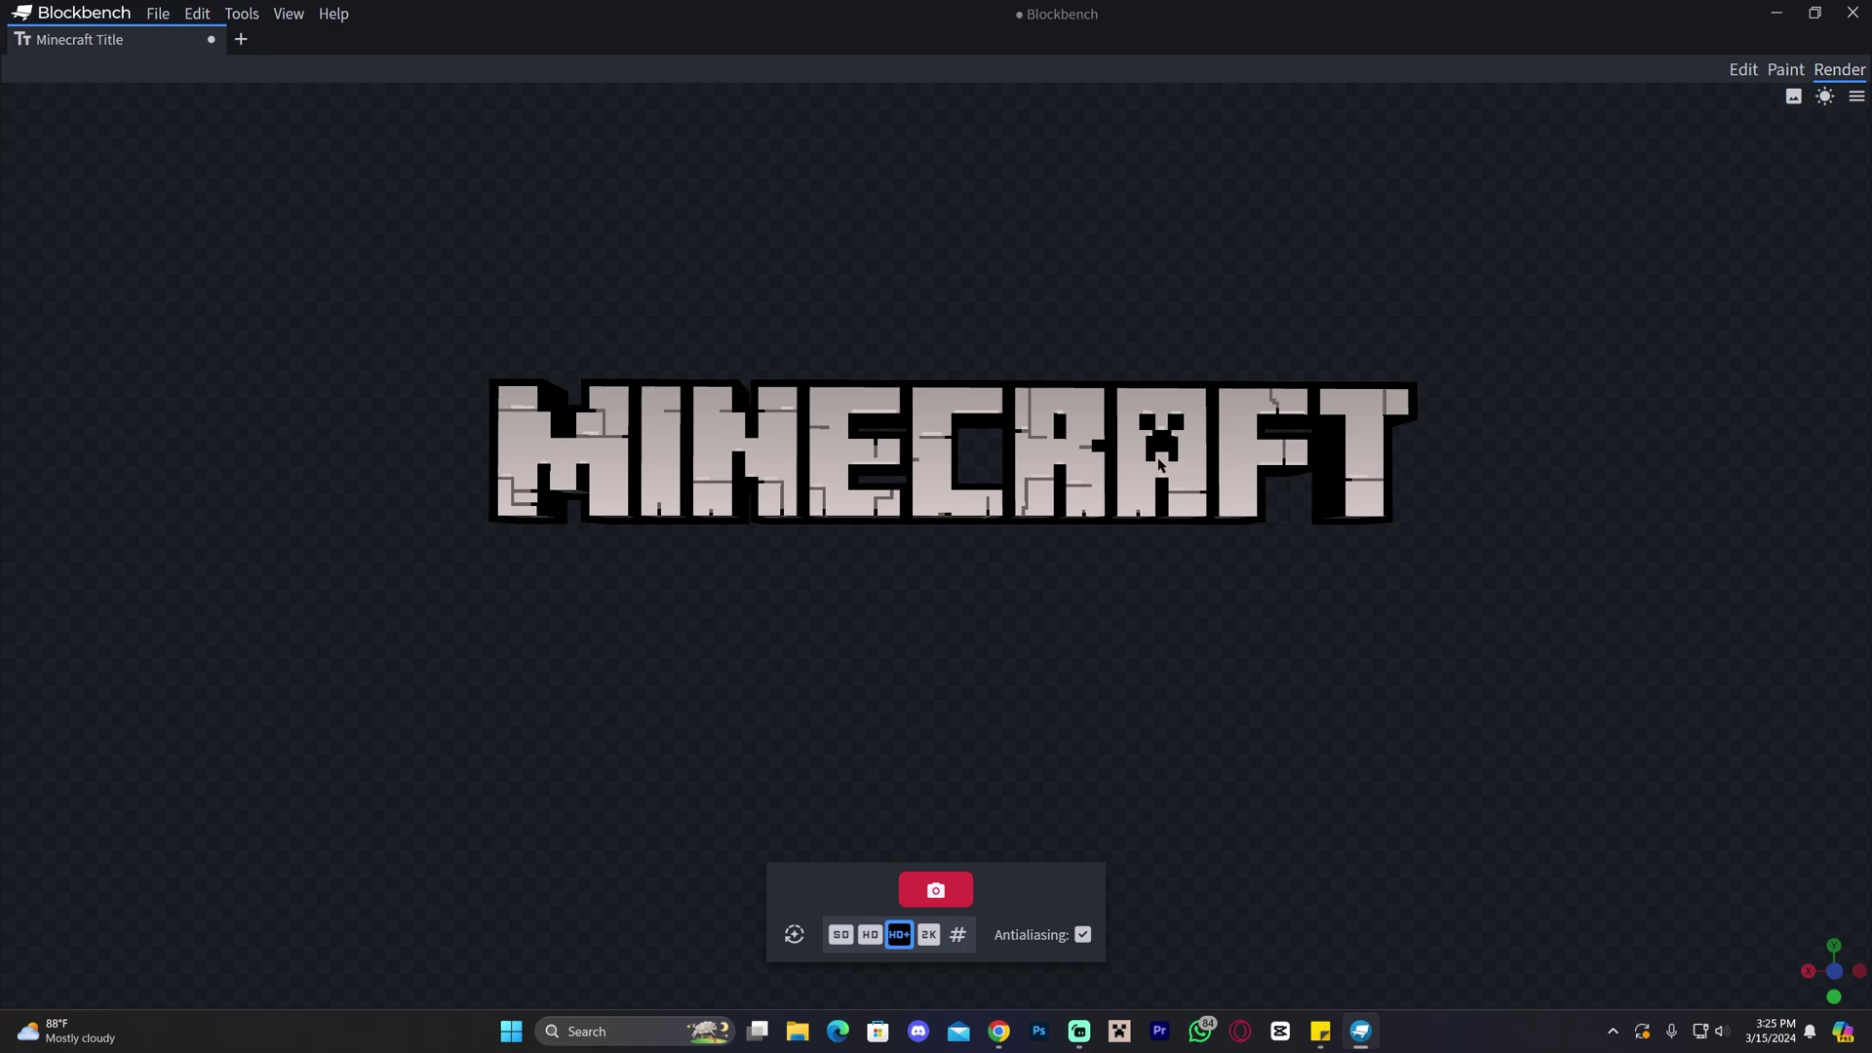
click(795, 936)
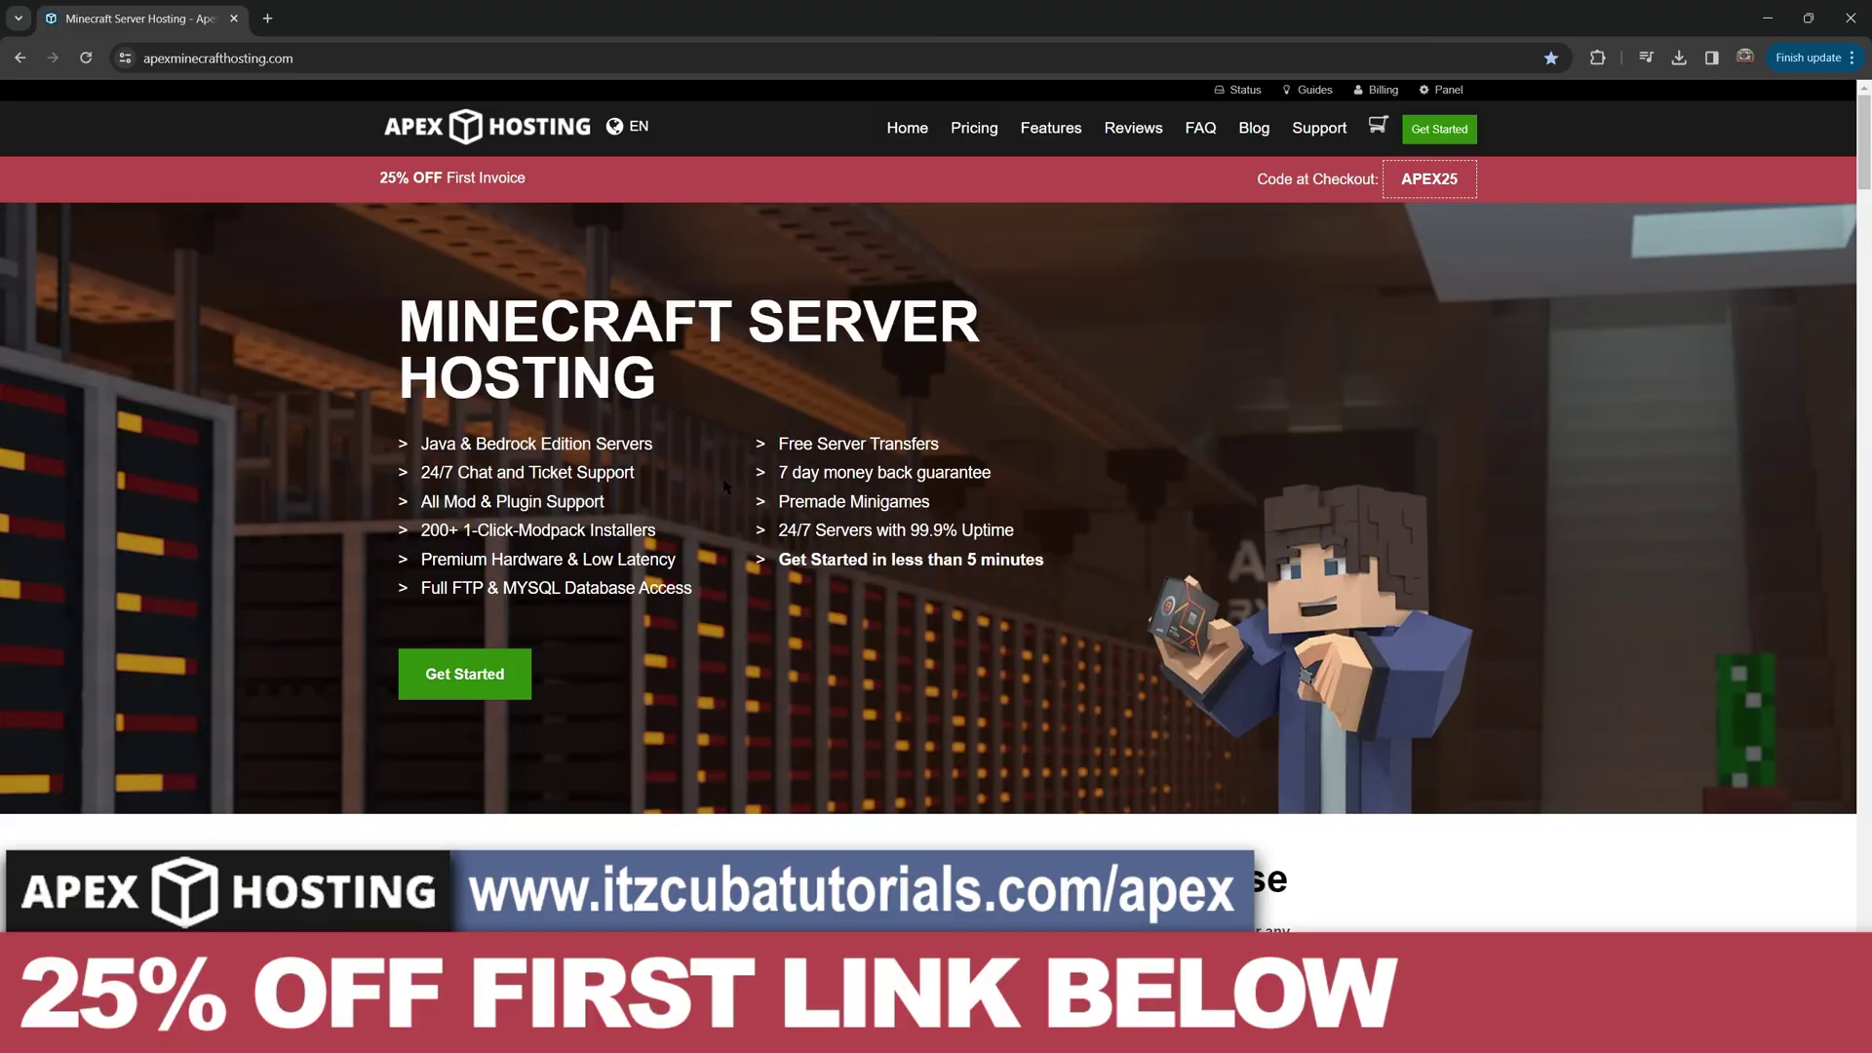
Step: Leave the Apex Hosting page and return to Blockbench's Edit workspace showing the MINECRAFT title
scroll(1009, 354, down, 3)
scroll(563, 305, up, 3)
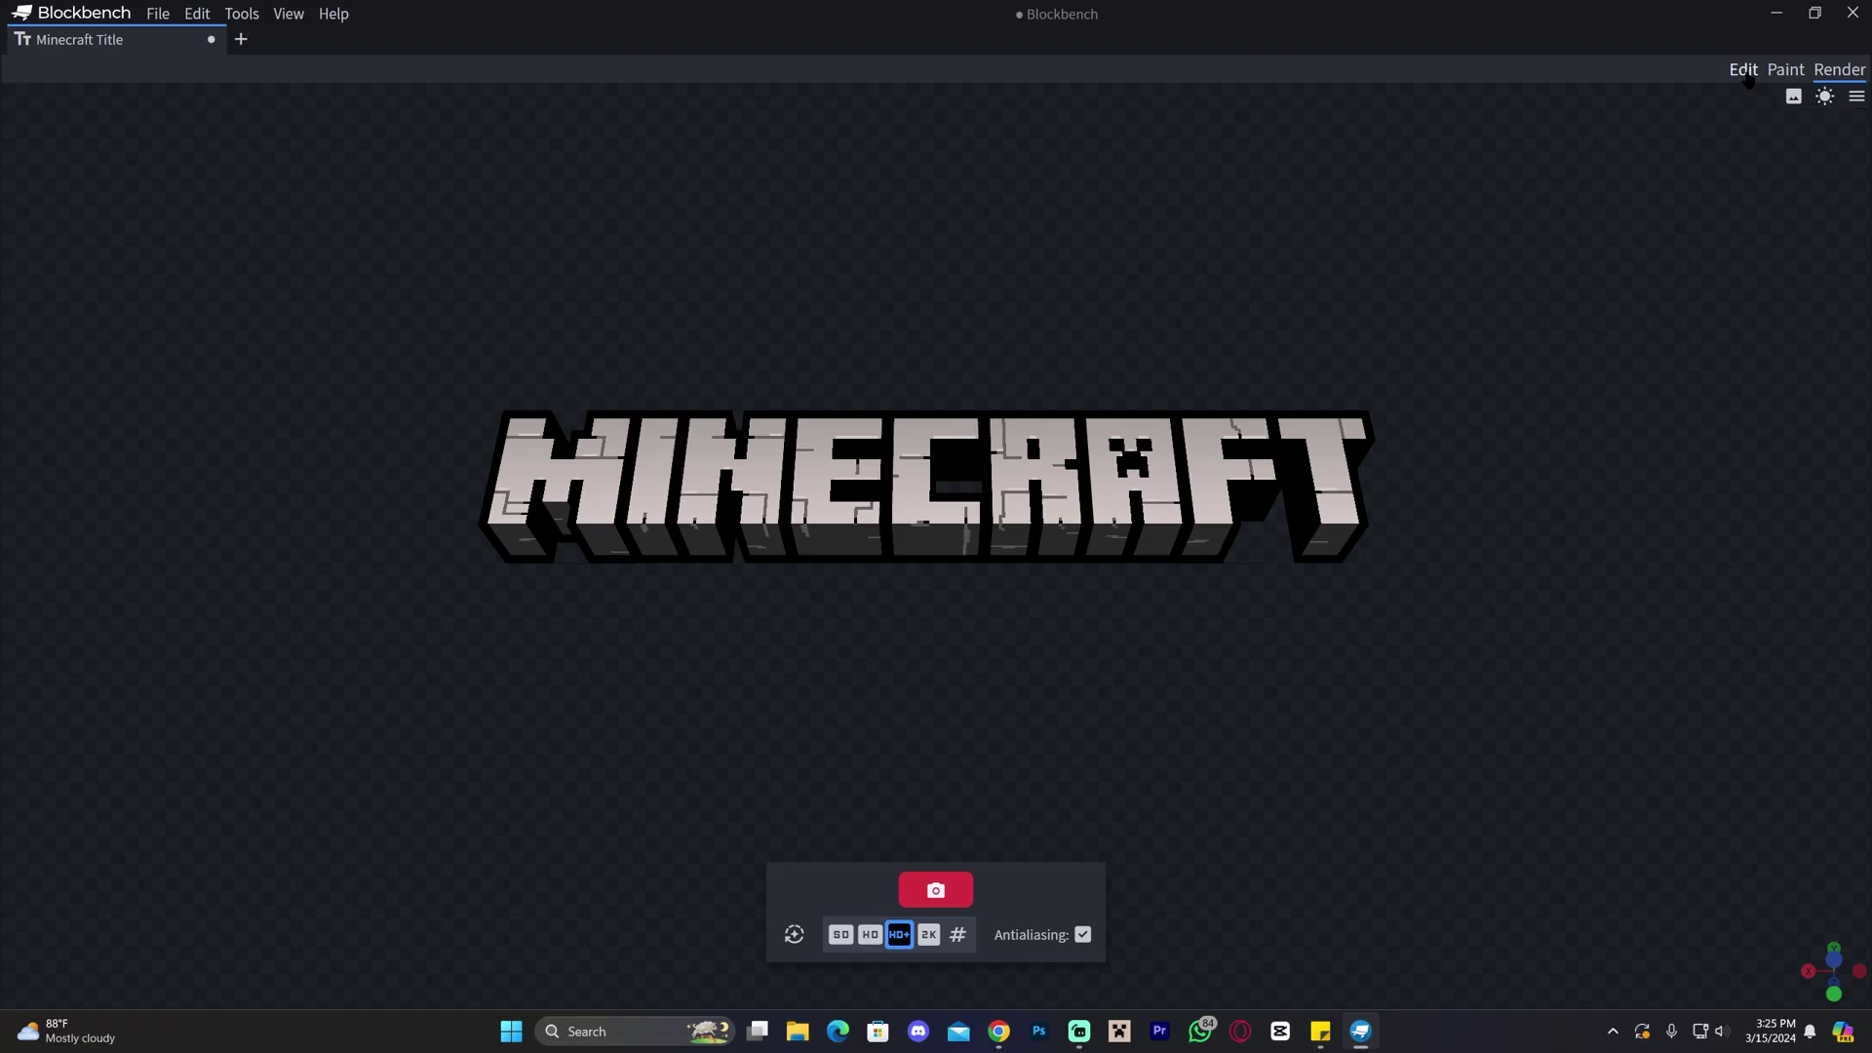
click(1743, 69)
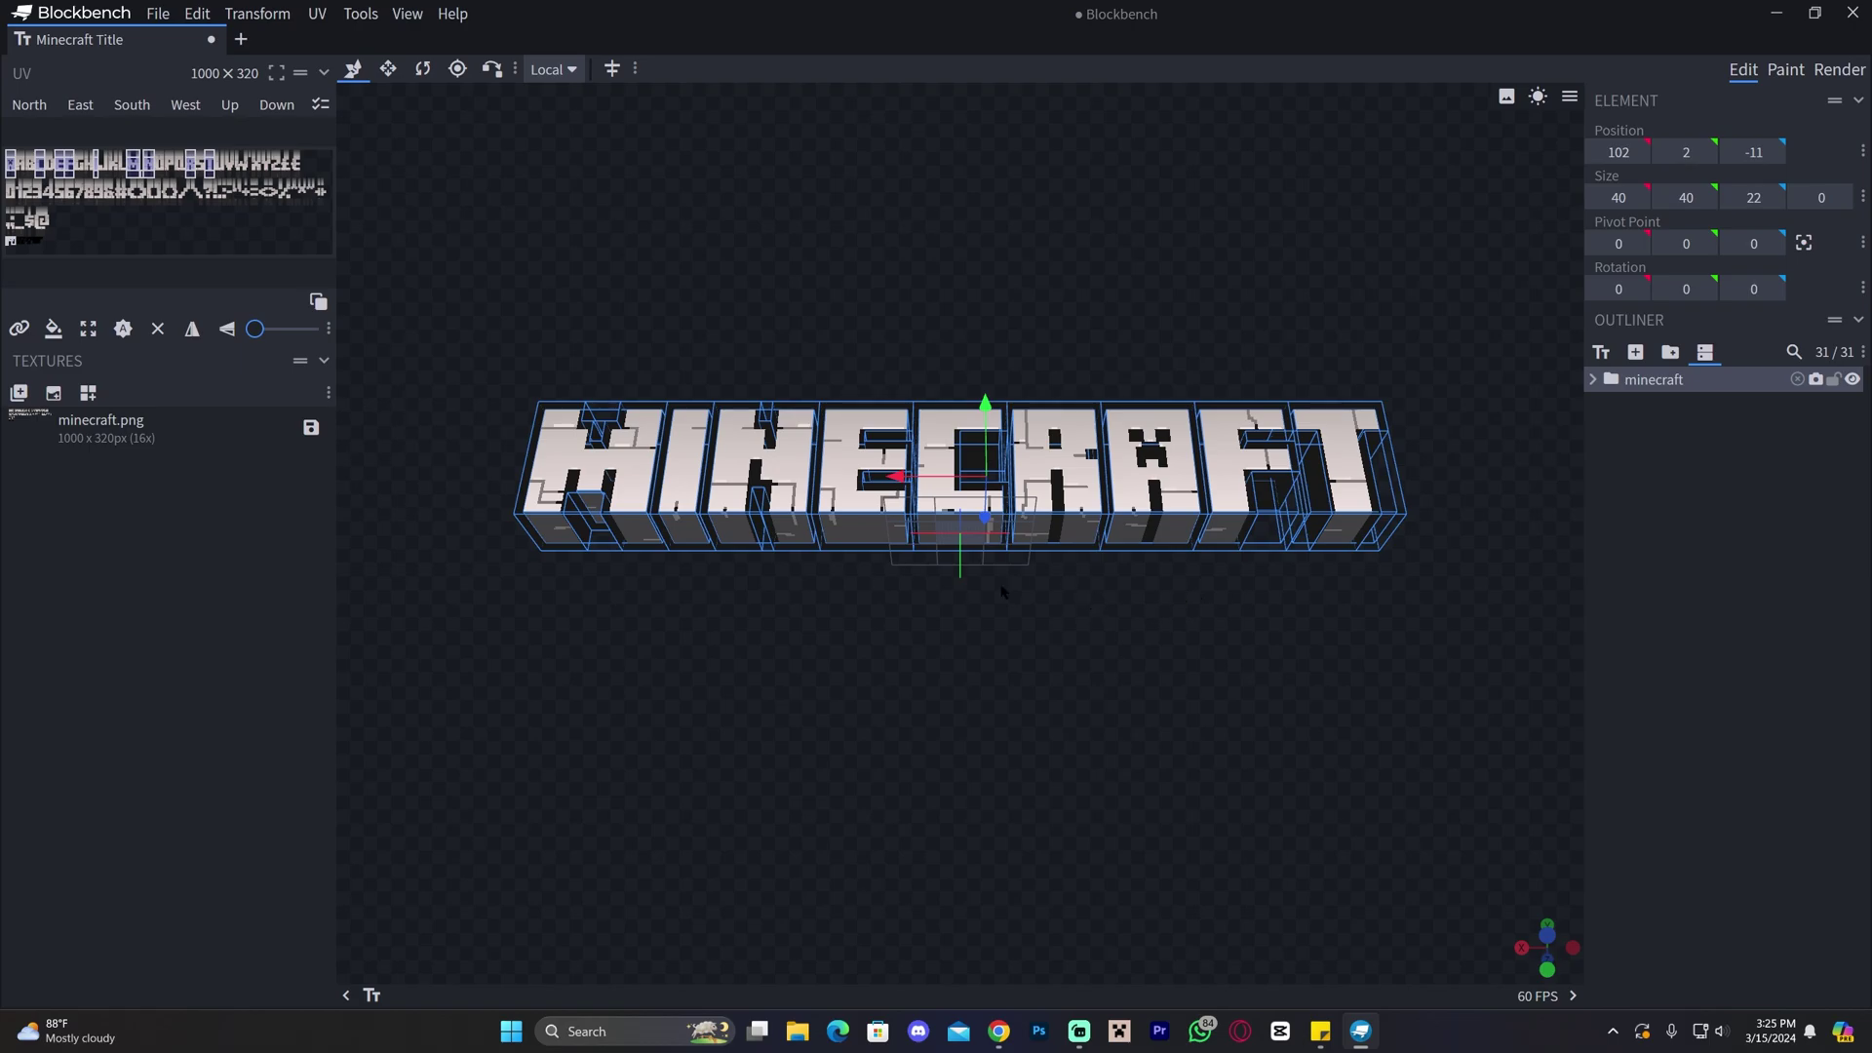
Step: Start a new Minecraft title, replace MINECRAFT with itzCuba, and set its text type to Bottom
click(1601, 353)
drag(714, 251, 836, 269)
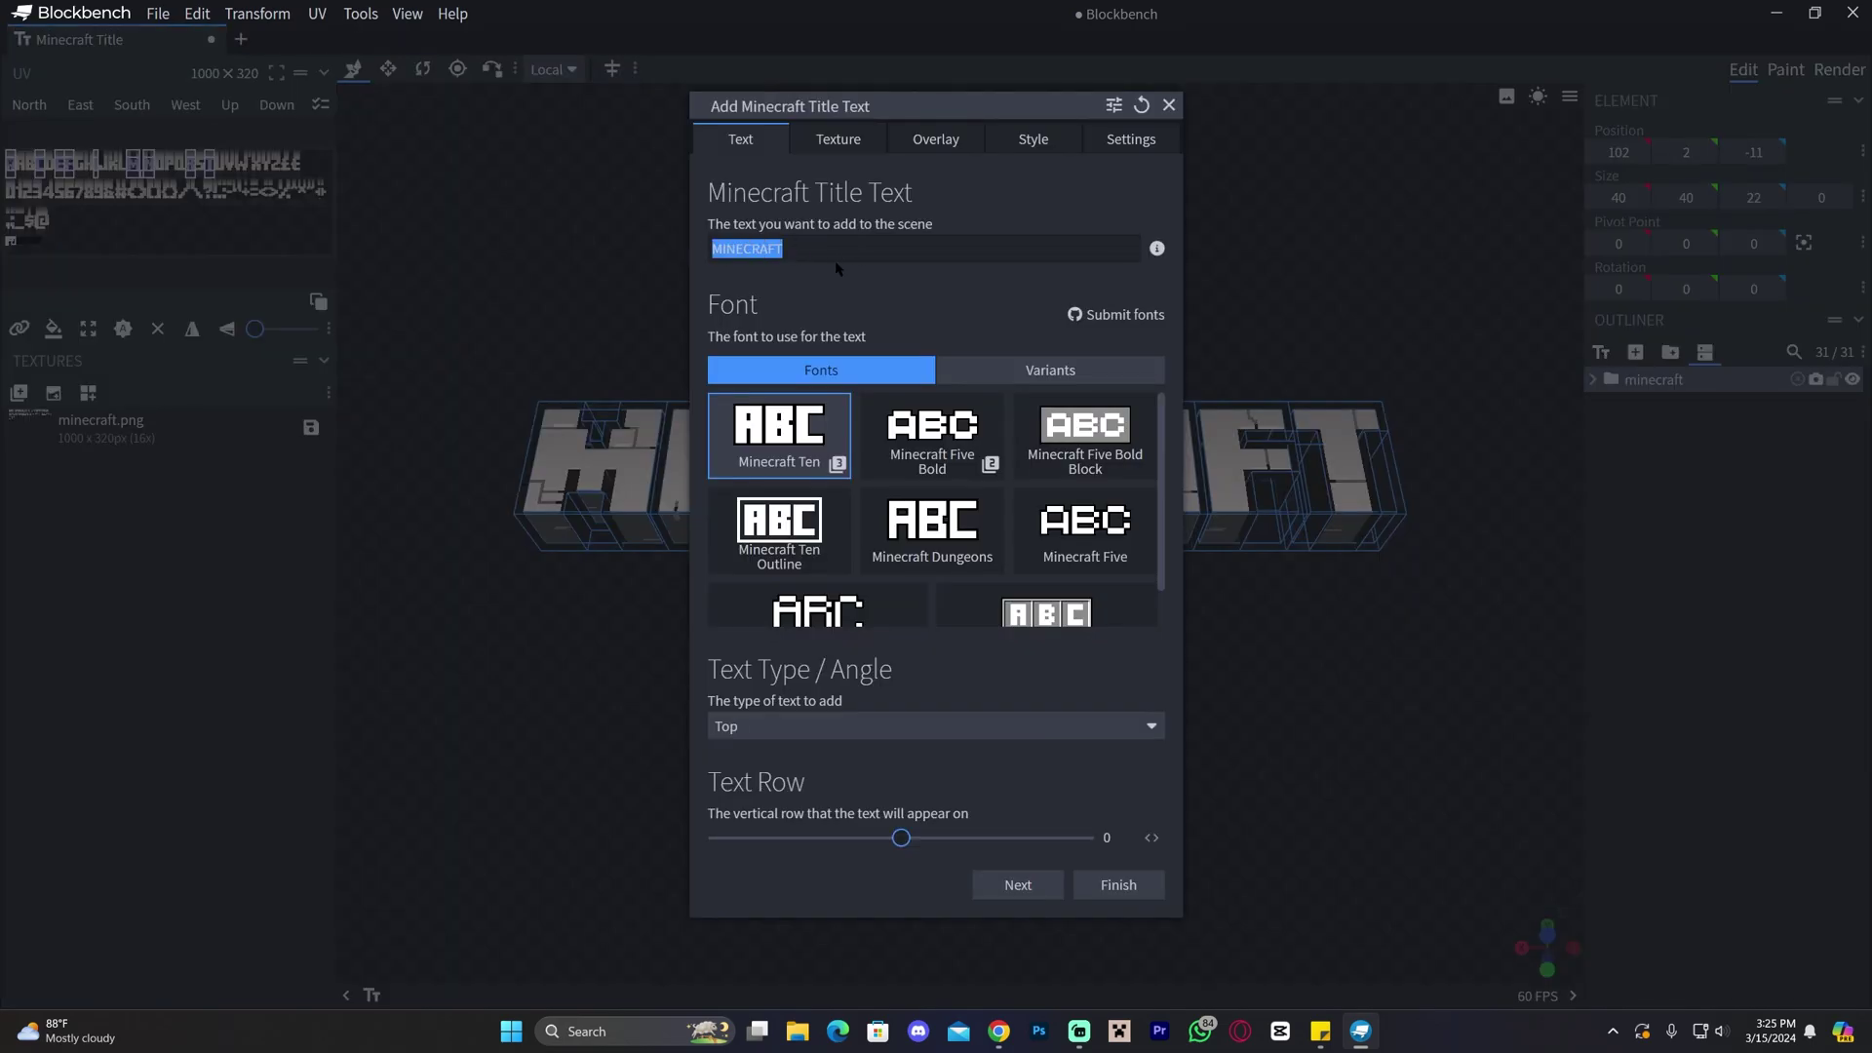
text(itzCuba)
click(799, 728)
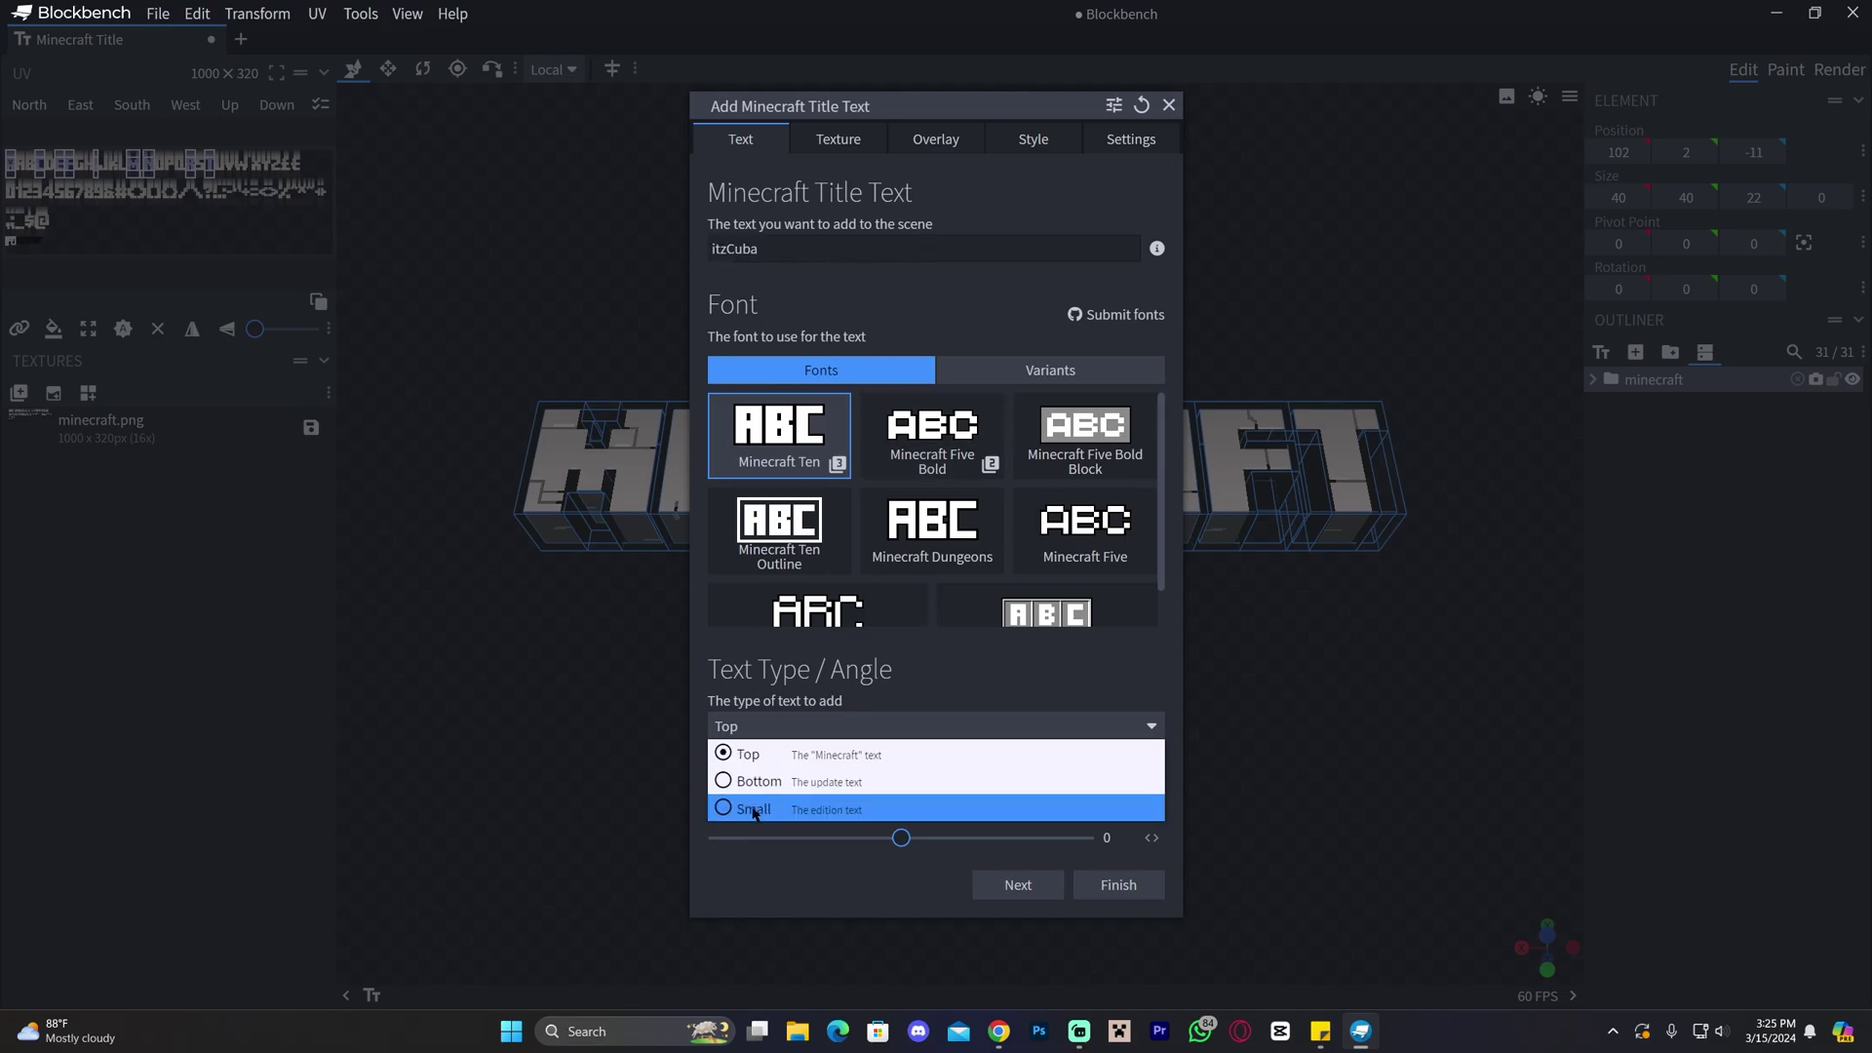
click(780, 781)
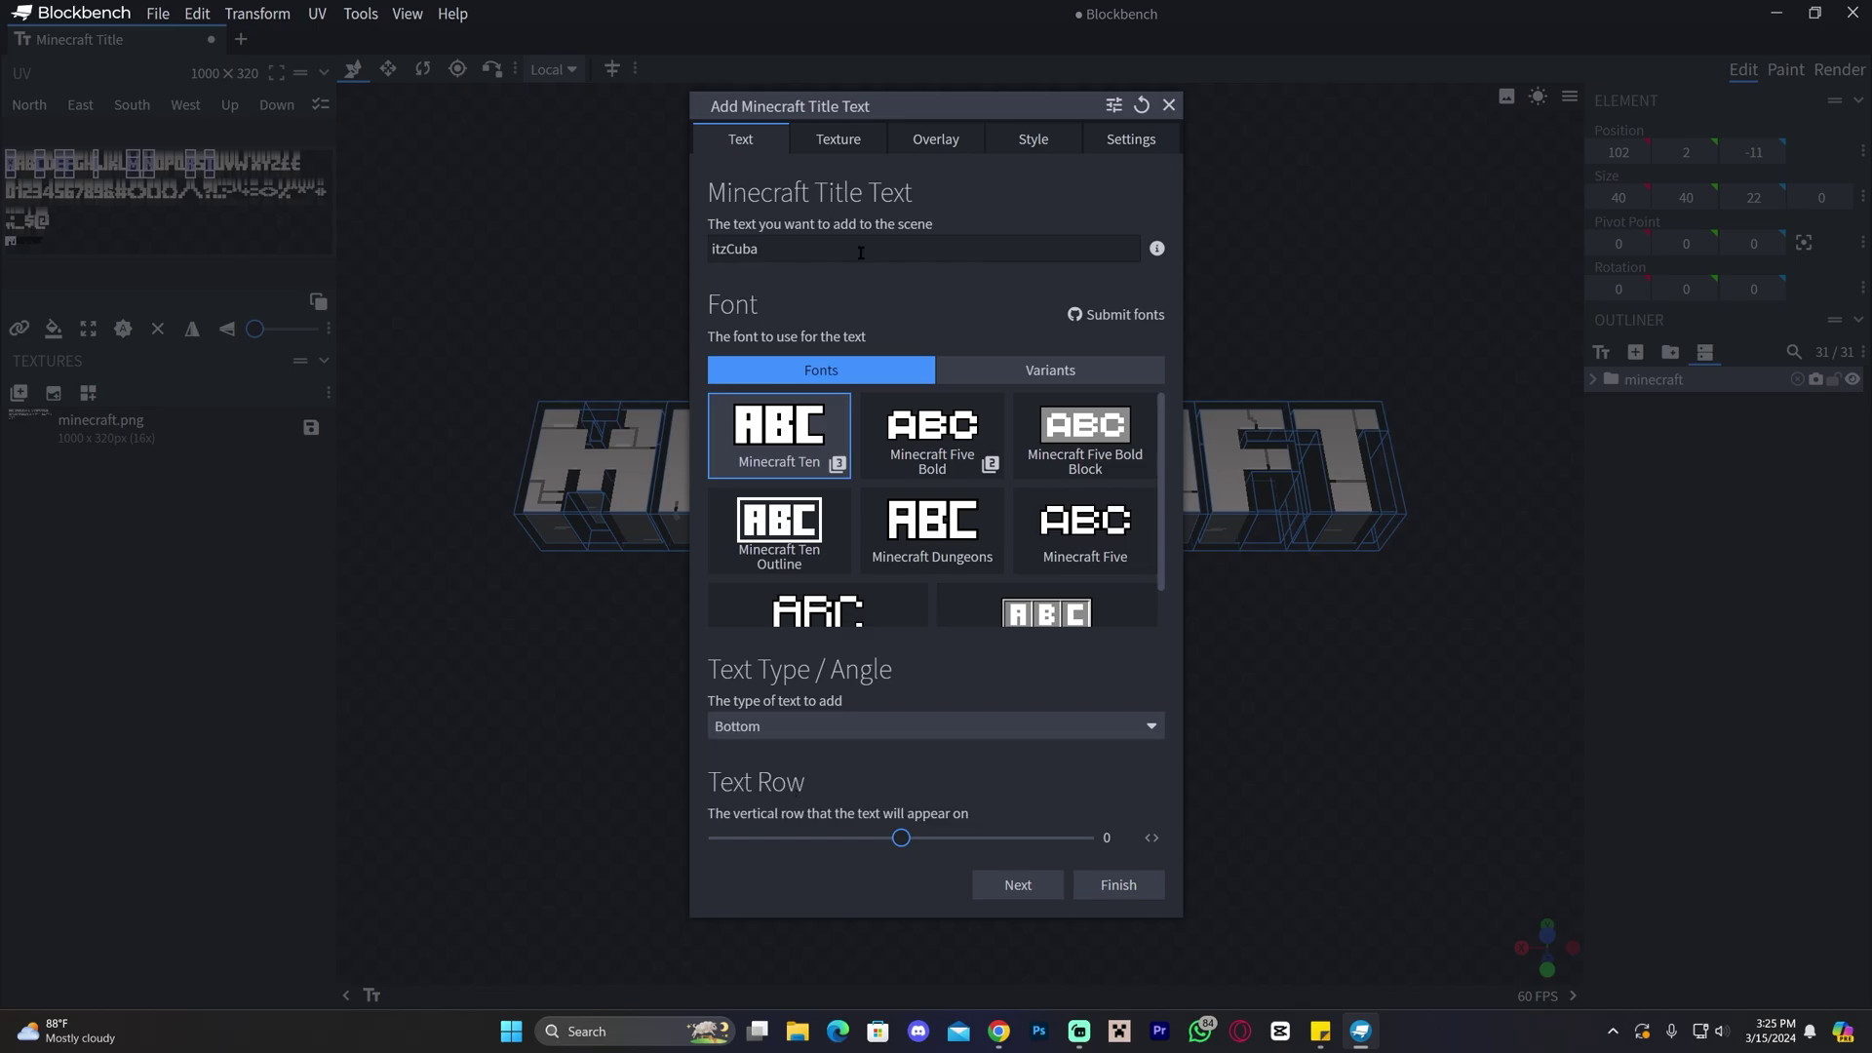
Step: Try the Small text type for itzCuba, then switch it back to Bottom
click(848, 142)
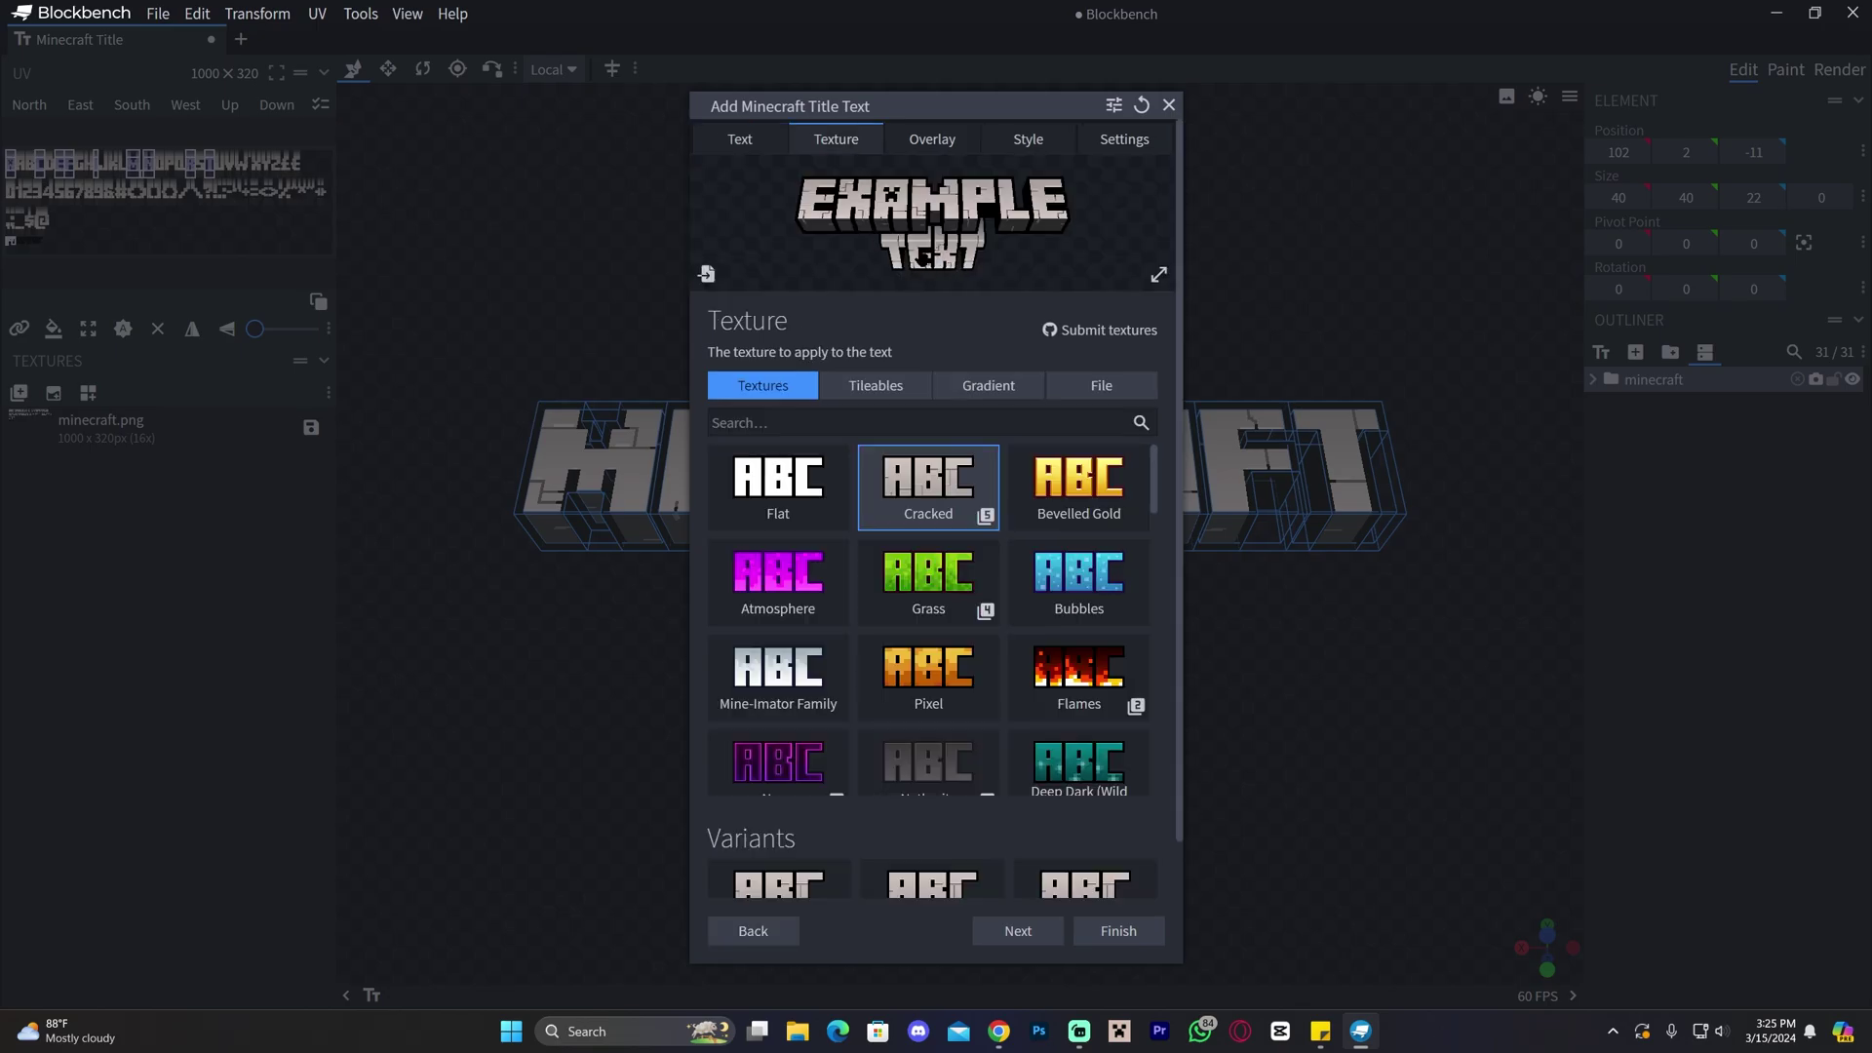
click(754, 147)
click(786, 726)
click(786, 777)
click(855, 148)
click(743, 139)
click(786, 726)
click(792, 784)
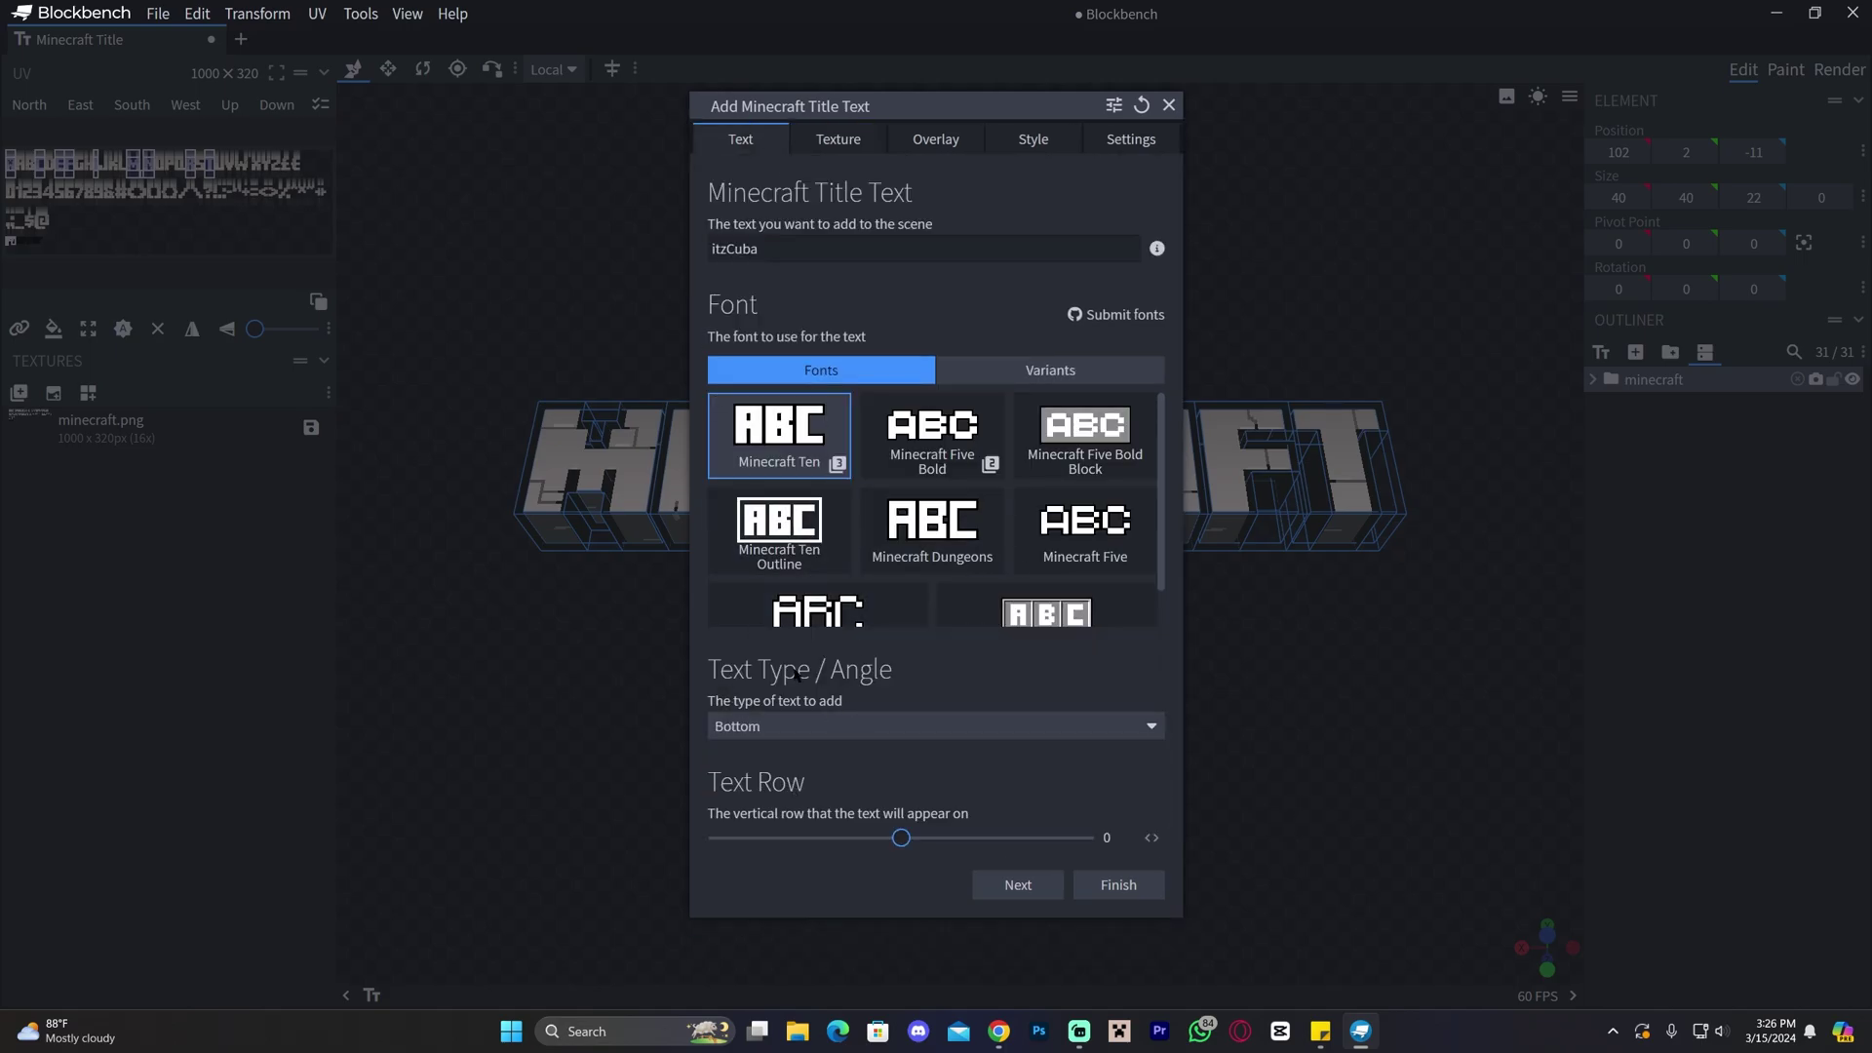
Step: Give the itzCuba text the purple Crystal texture instead of Bubbles
click(837, 139)
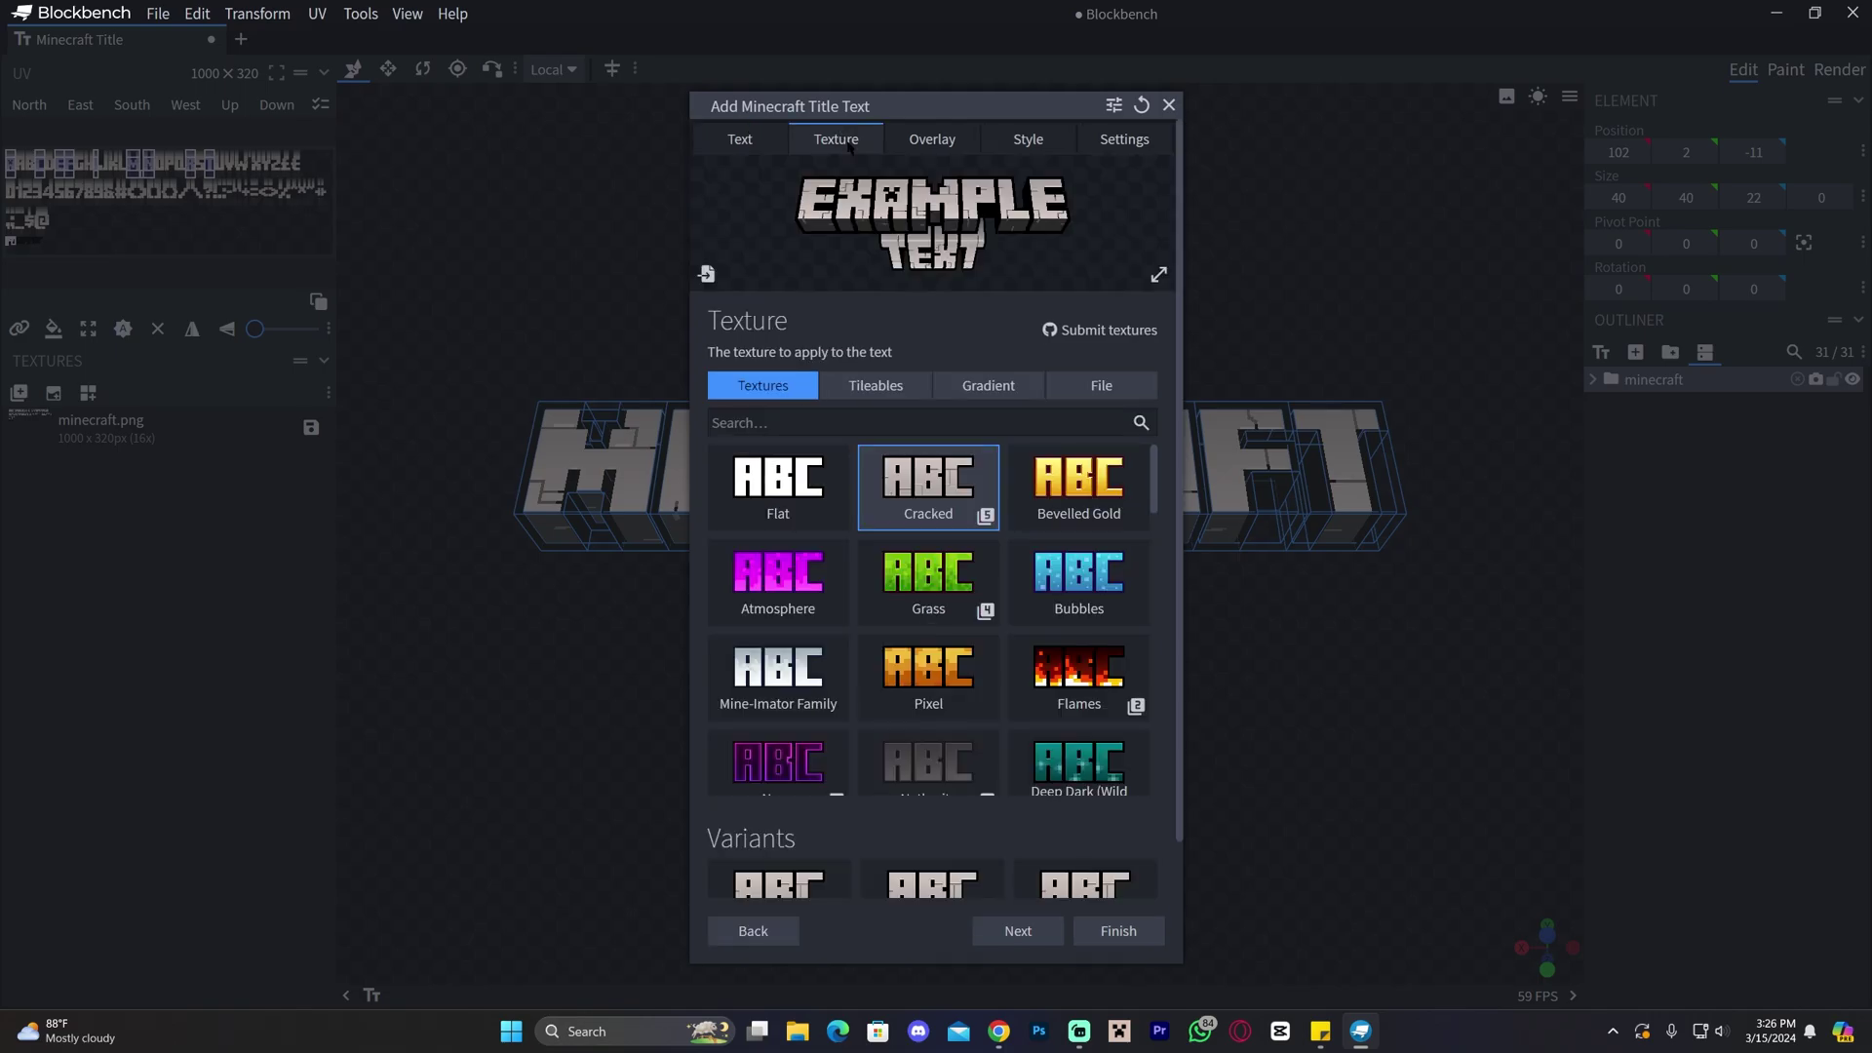
click(1077, 577)
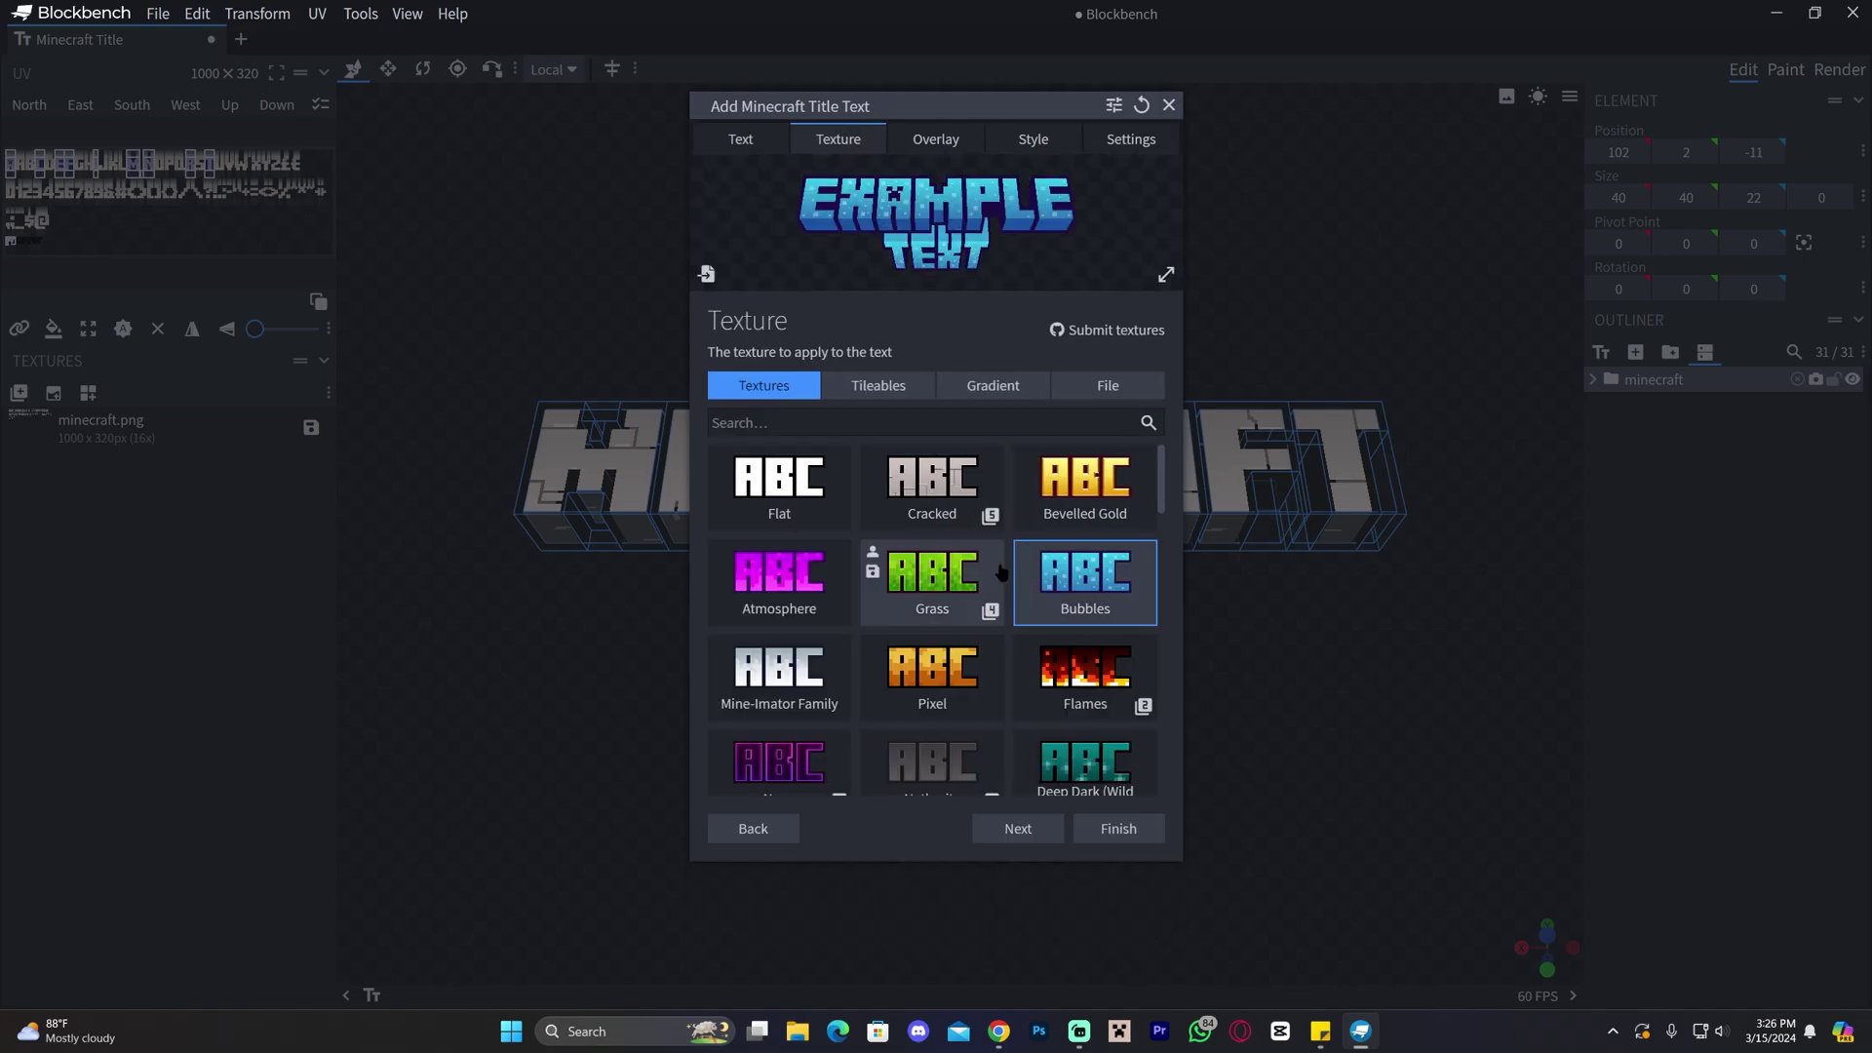
click(816, 583)
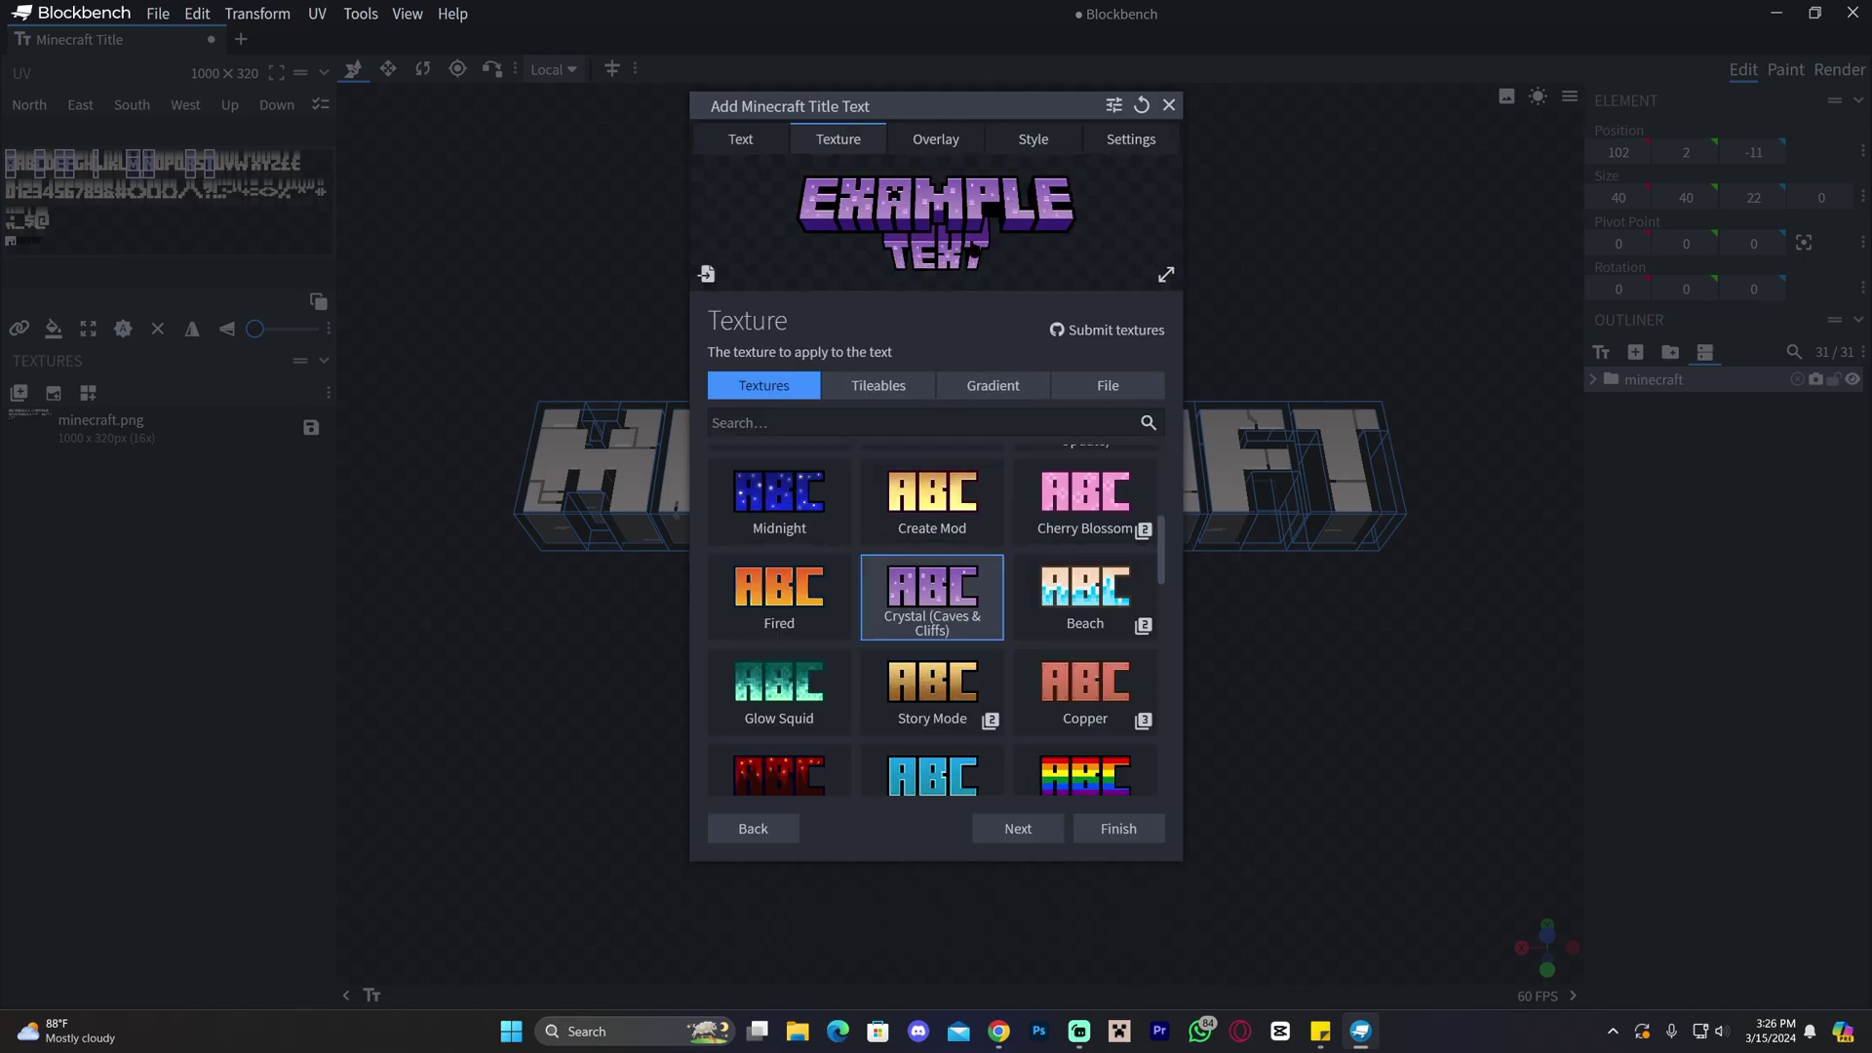
scroll(1006, 593, up, 5)
click(772, 126)
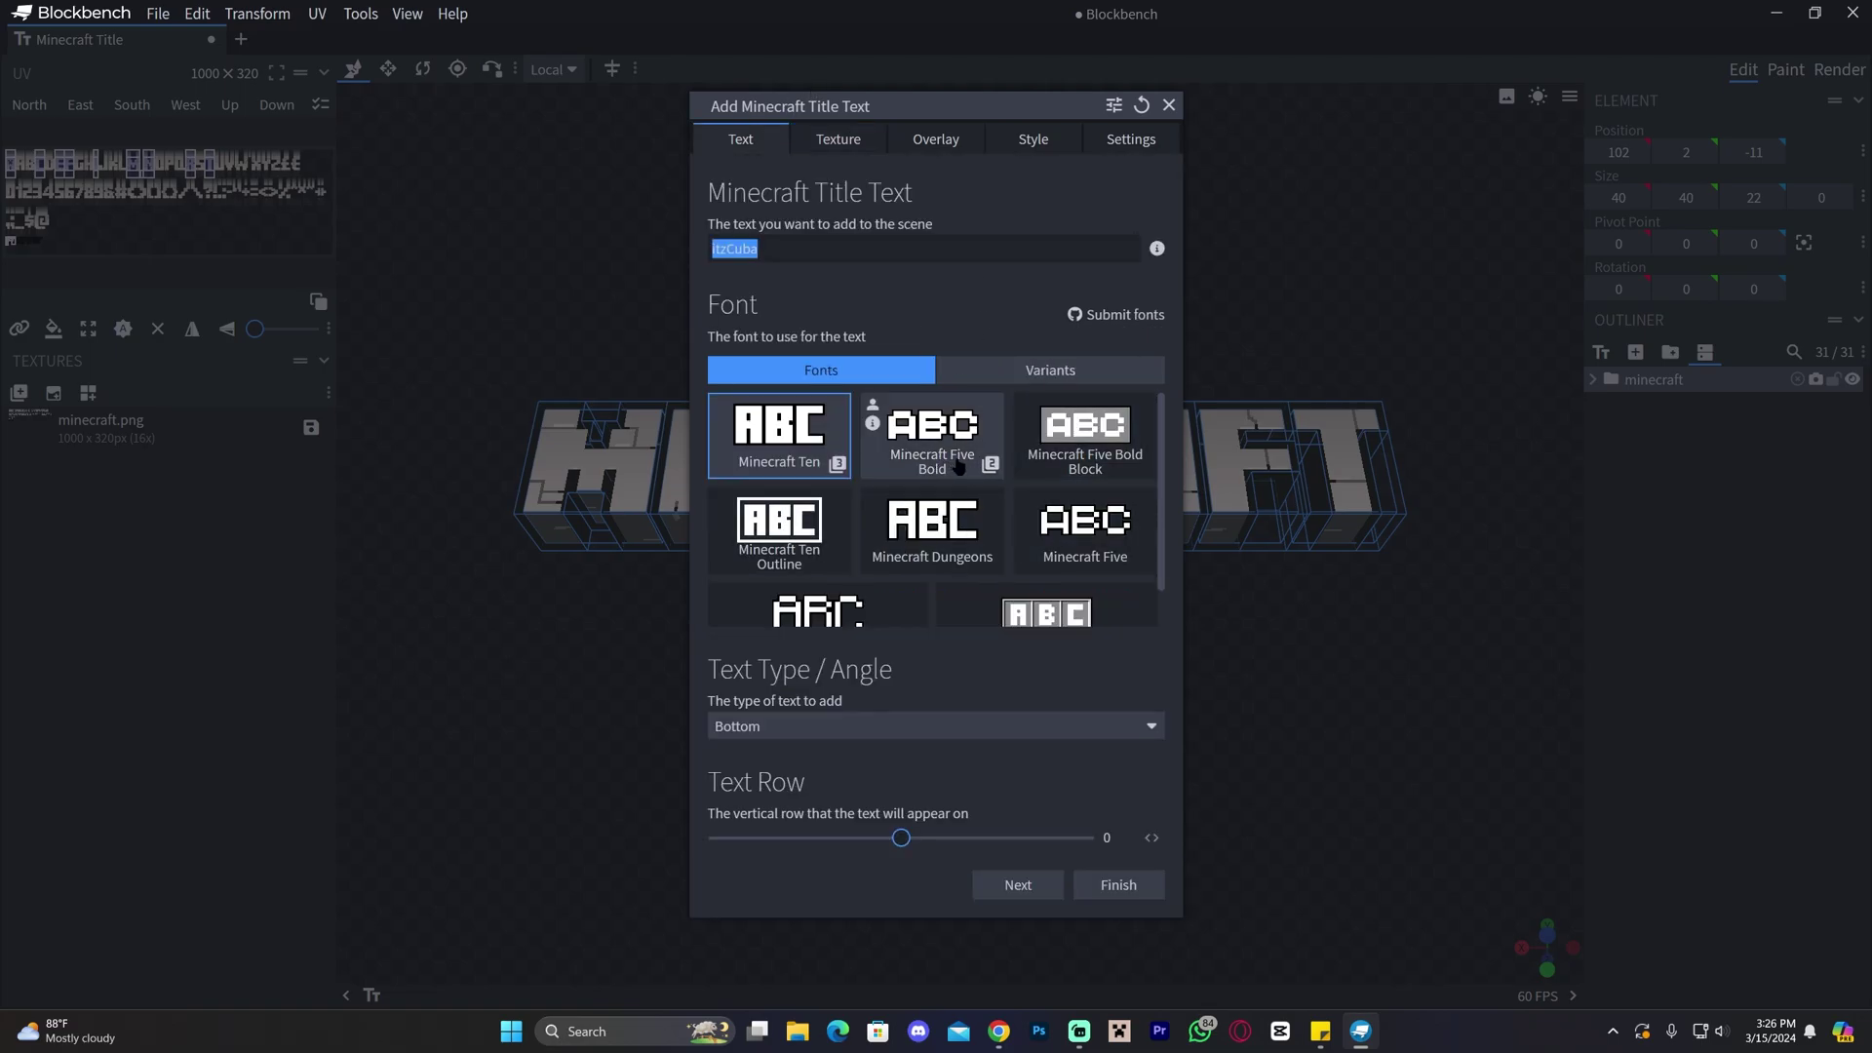
click(883, 250)
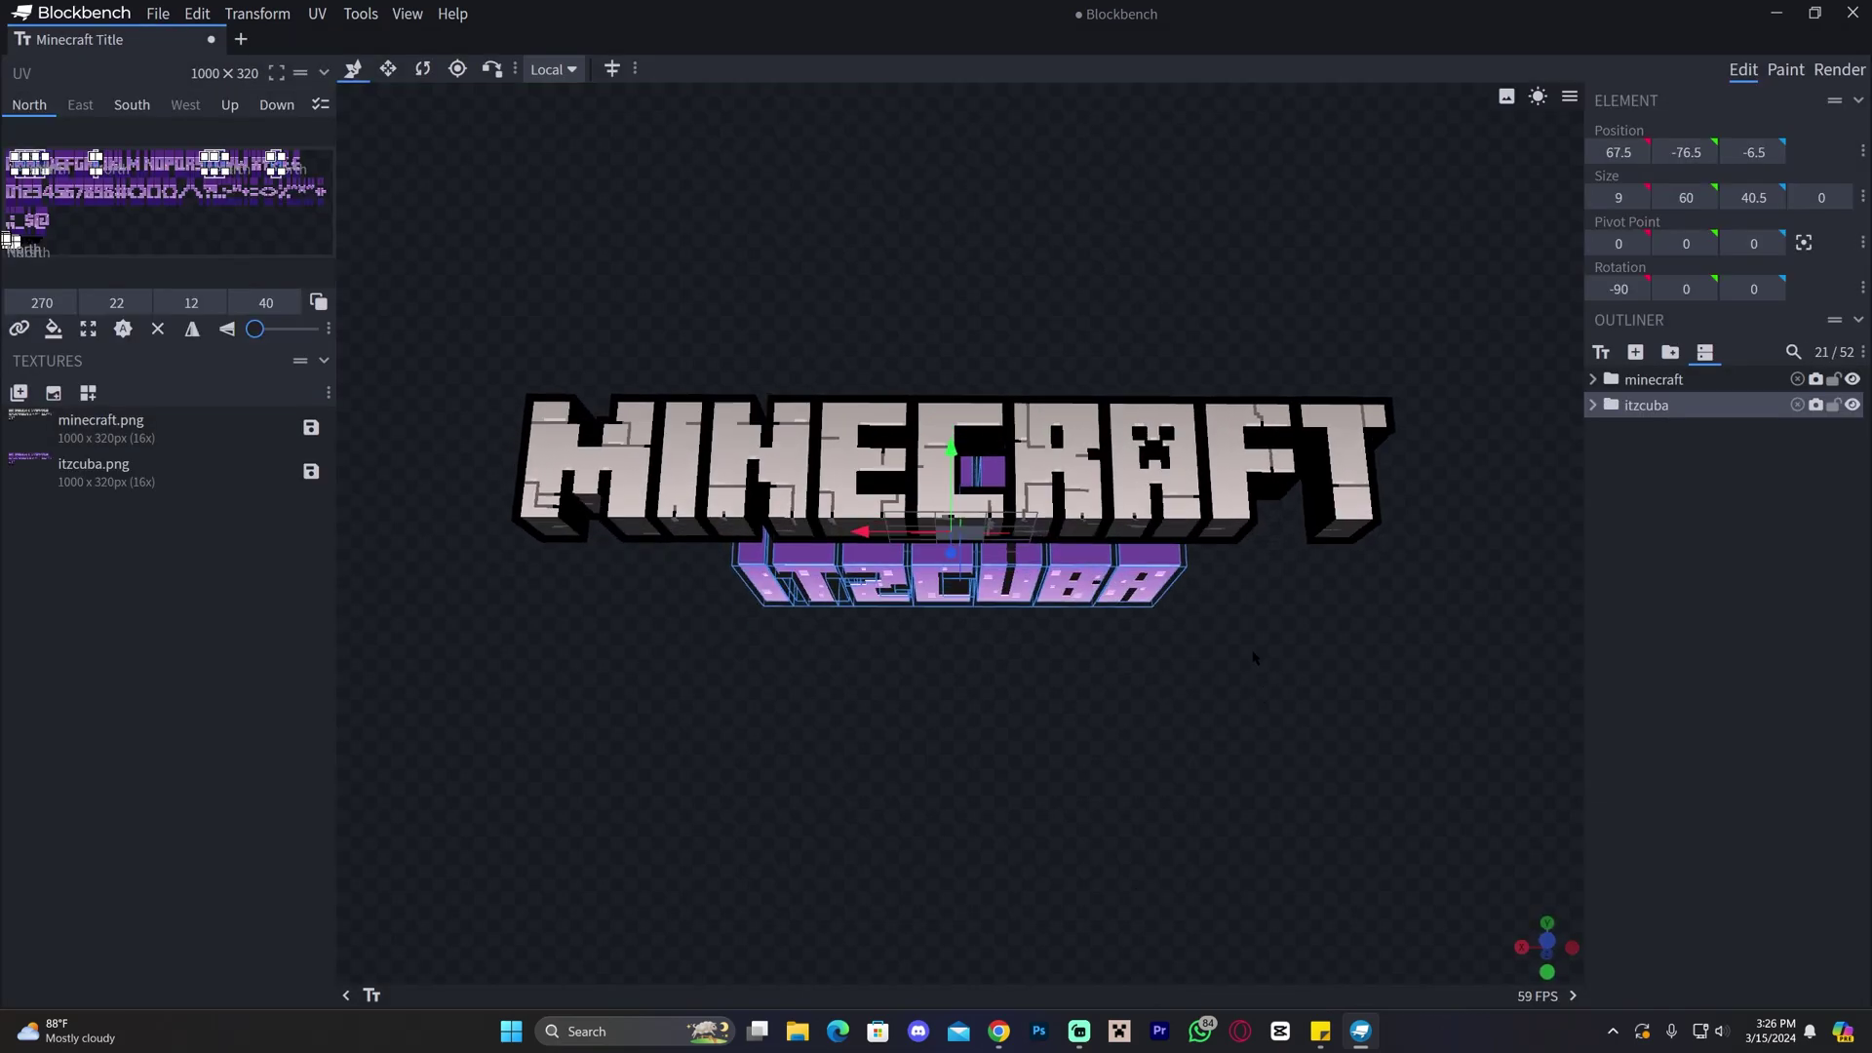
Step: Add the purple itzCuba subtitle under MINECRAFT and render the title frontally at 2K
mouse_move(1262, 689)
mouse_down()
mouse_move(999, 666)
mouse_move(1219, 692)
mouse_move(1413, 640)
mouse_move(1269, 714)
mouse_move(1220, 702)
mouse_move(1249, 735)
mouse_move(1253, 669)
mouse_up()
middle_drag(1253, 670, 1253, 669)
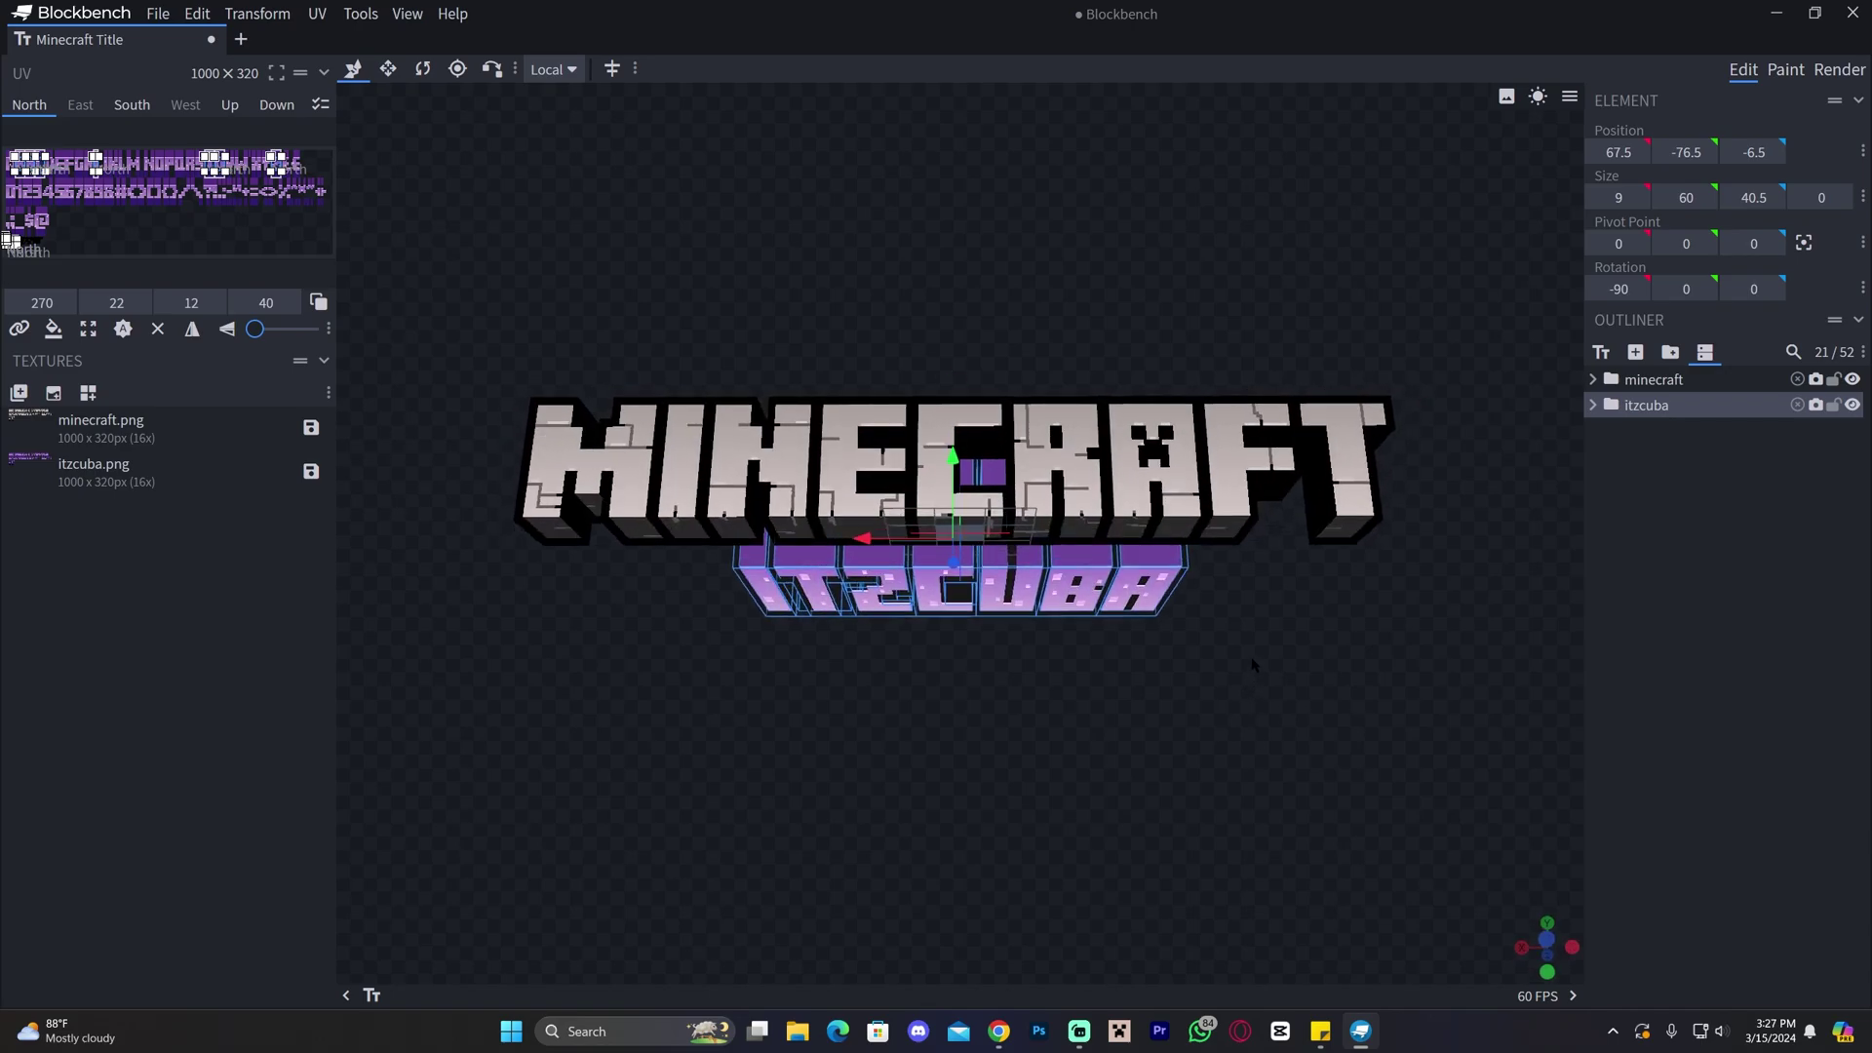
click(1842, 70)
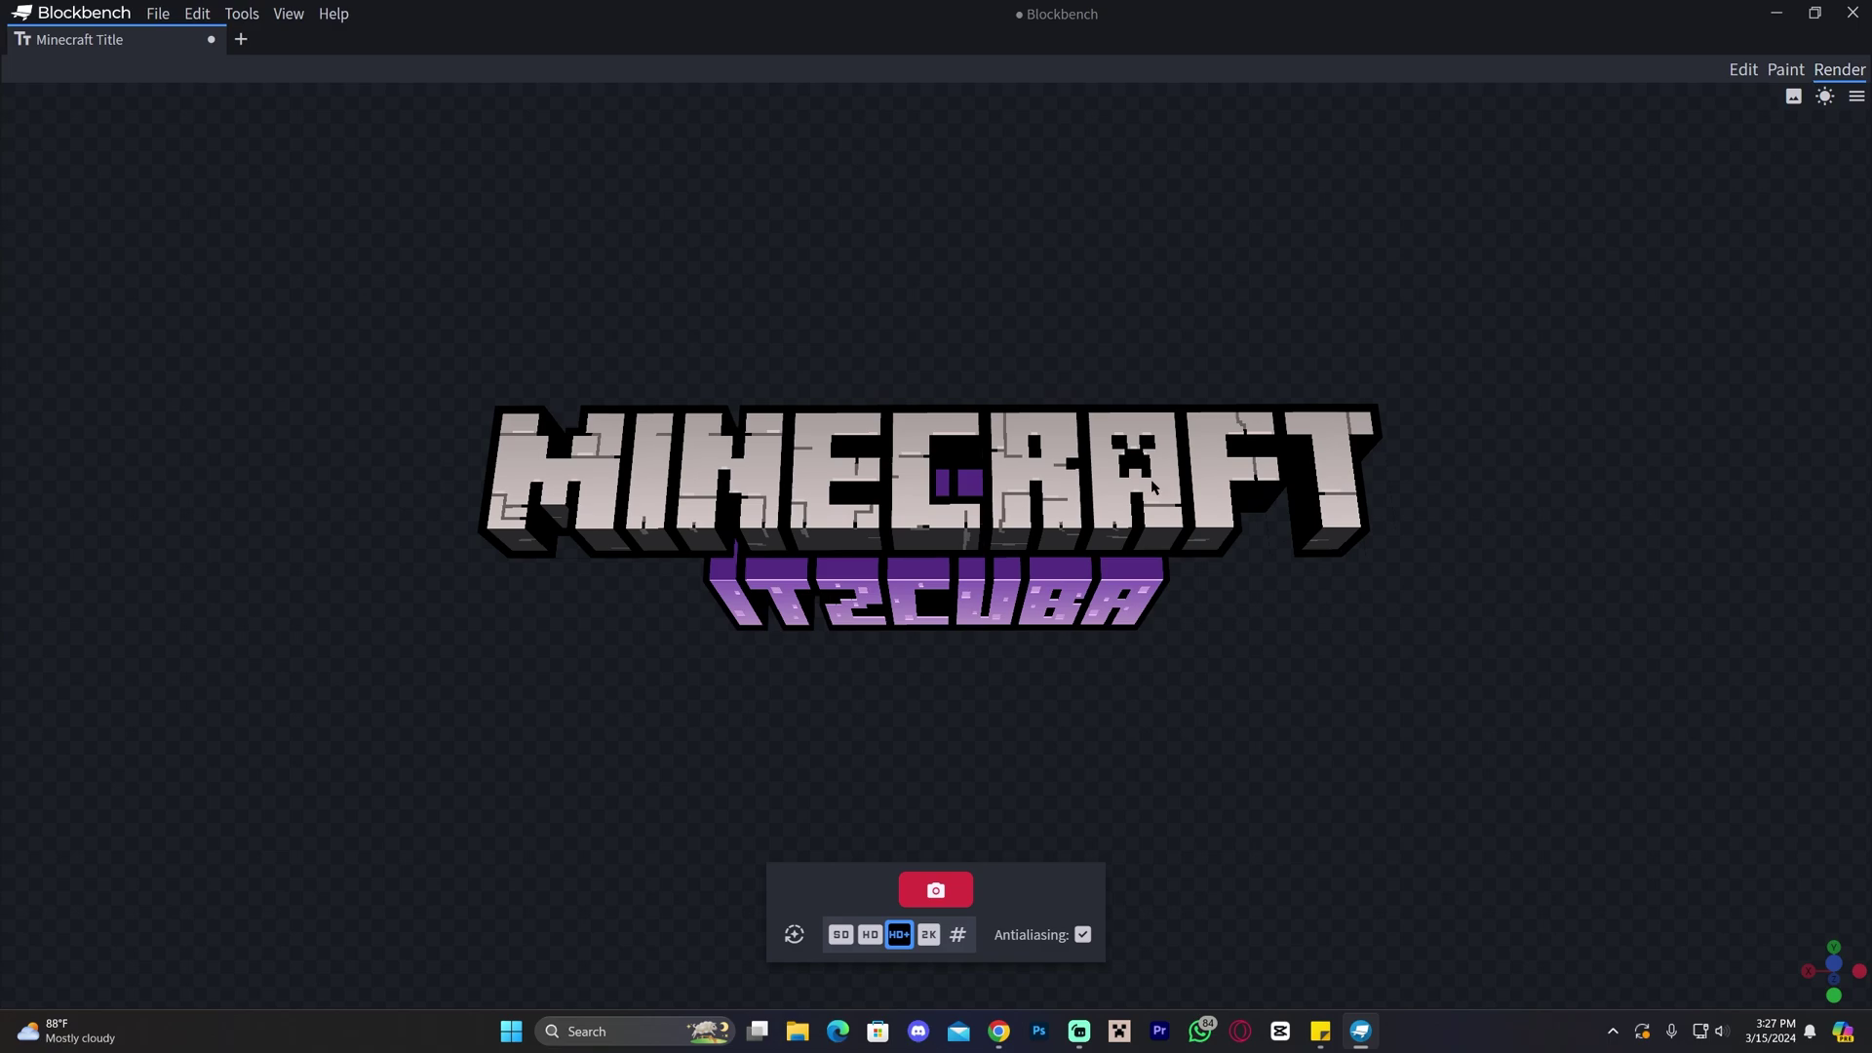
click(794, 935)
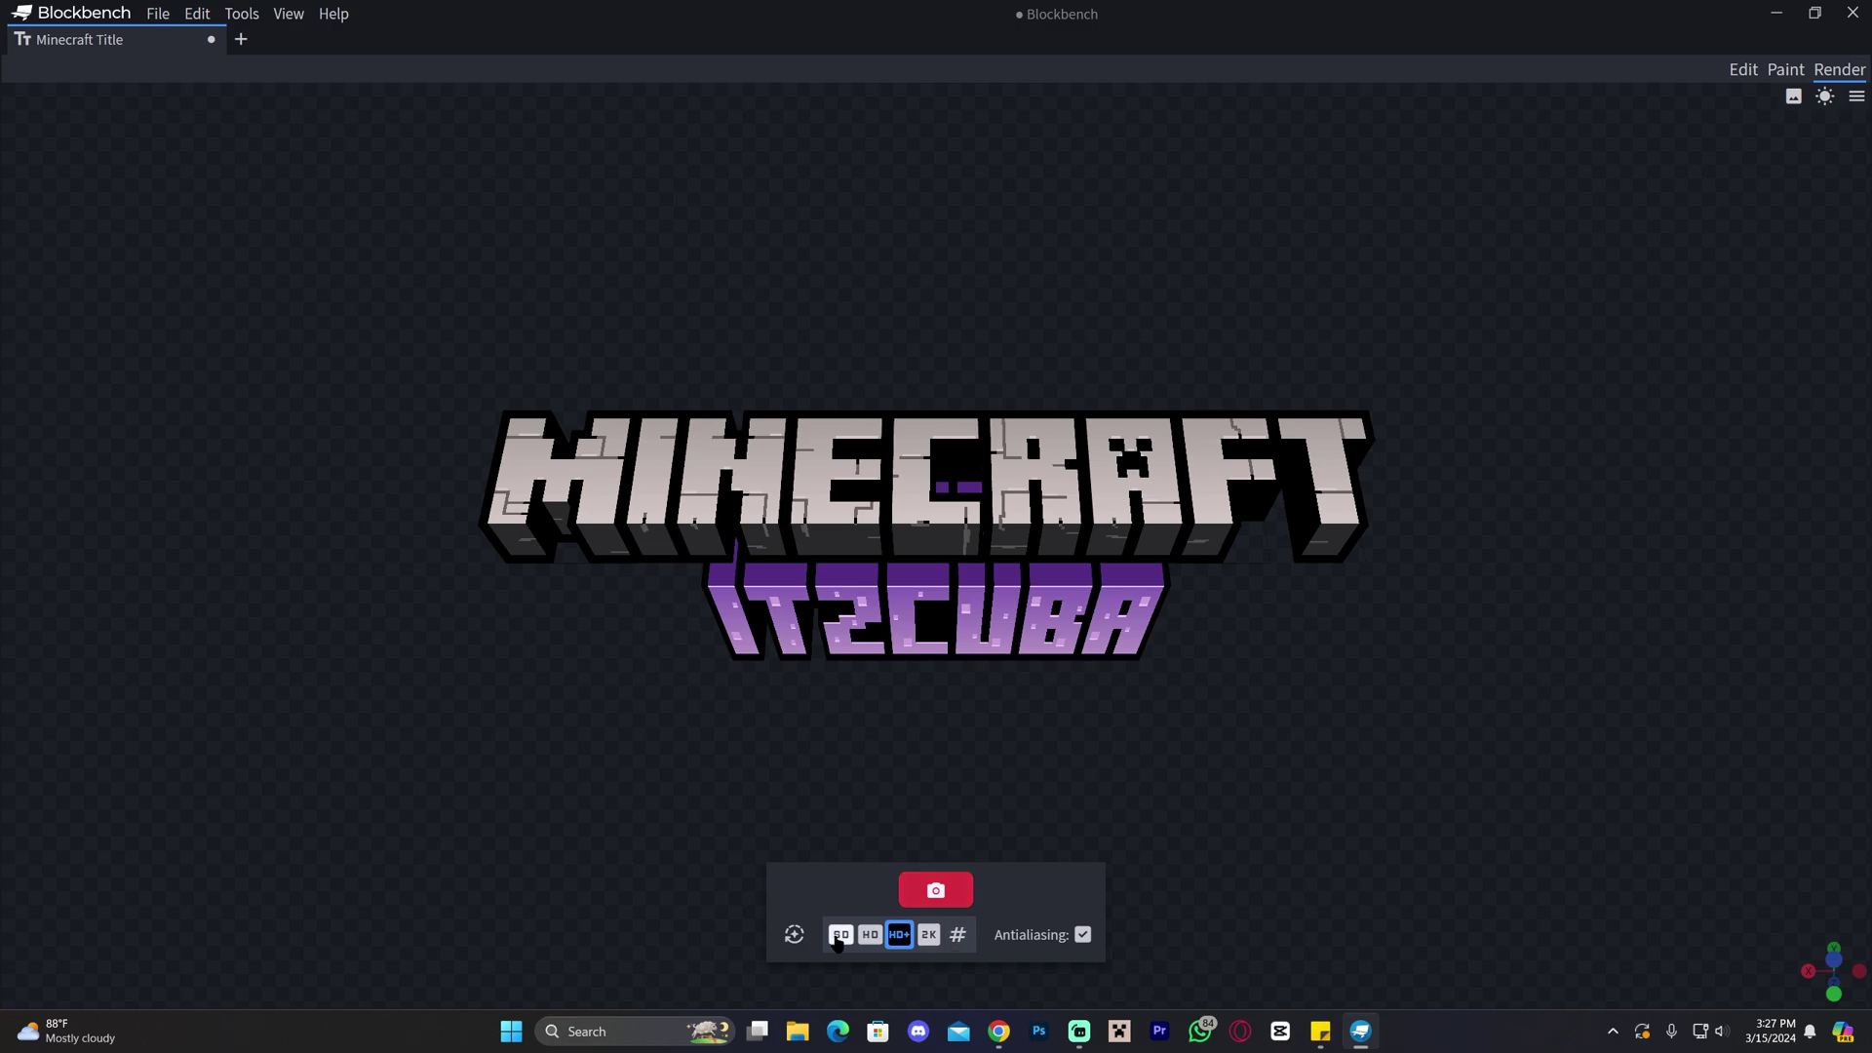
click(931, 939)
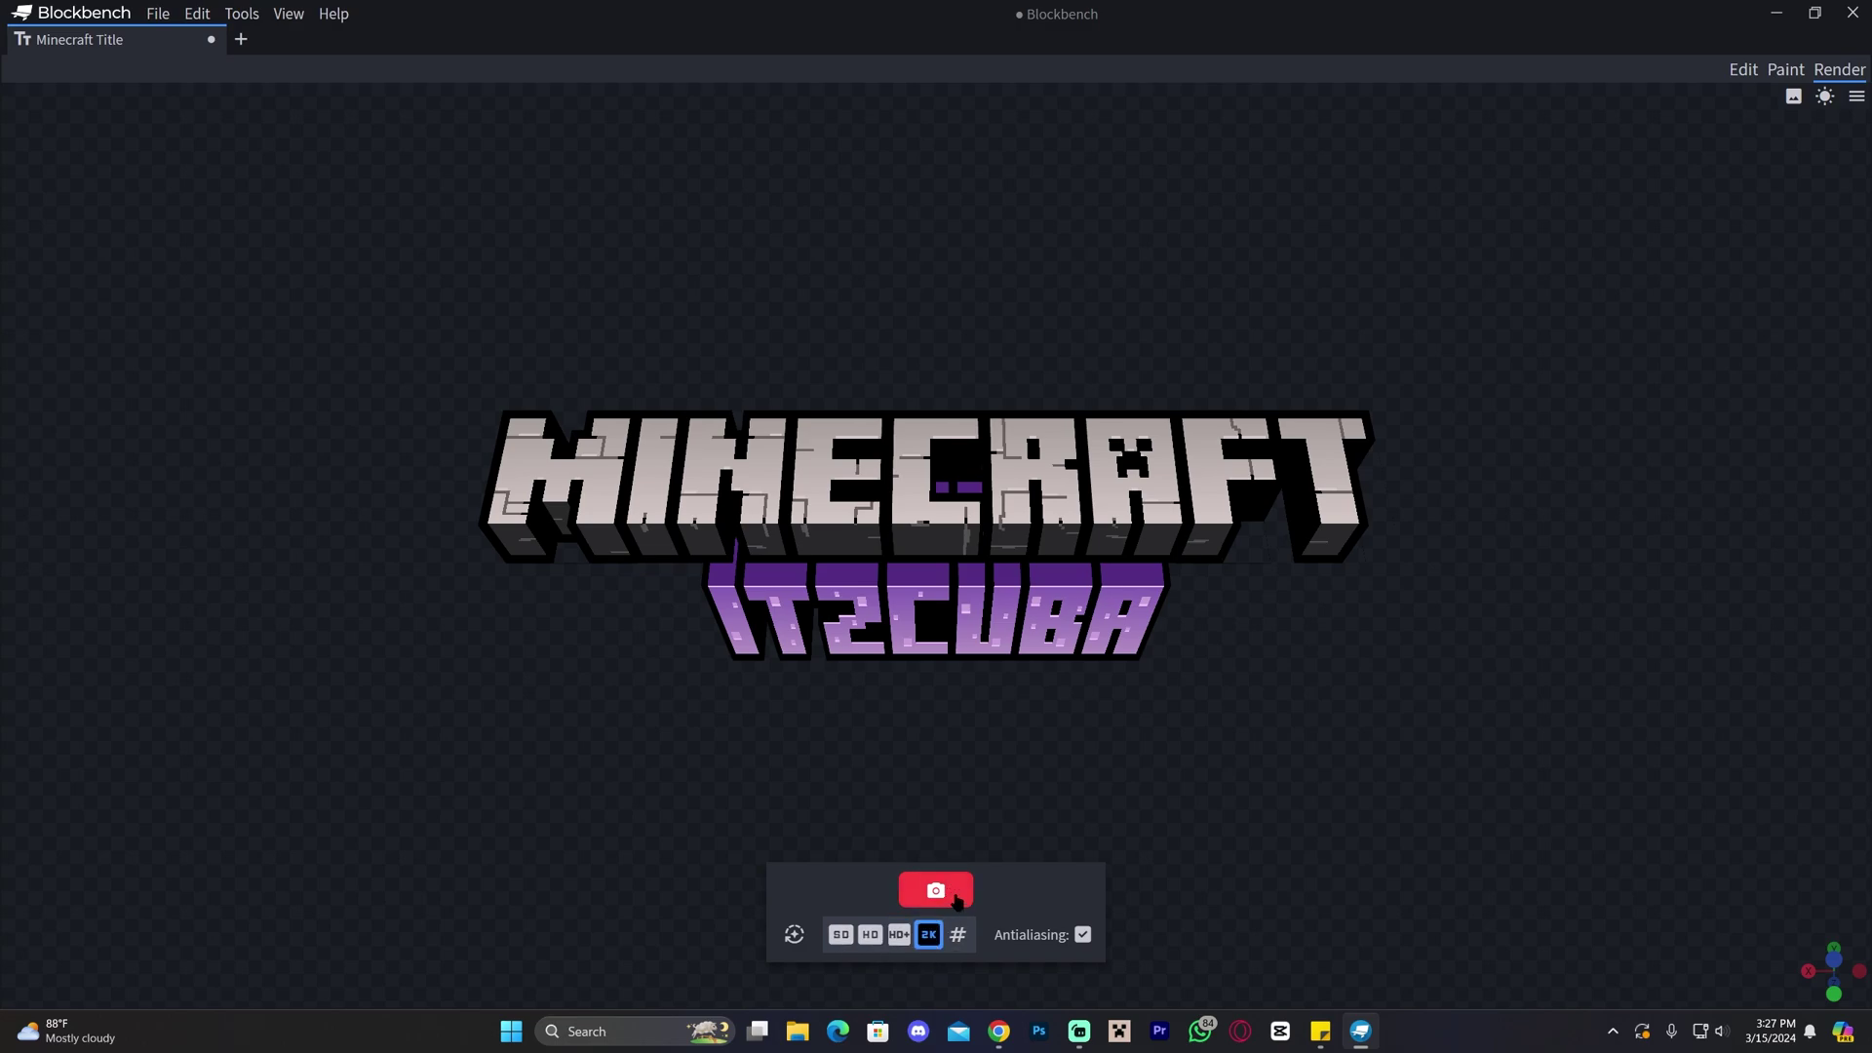
click(954, 900)
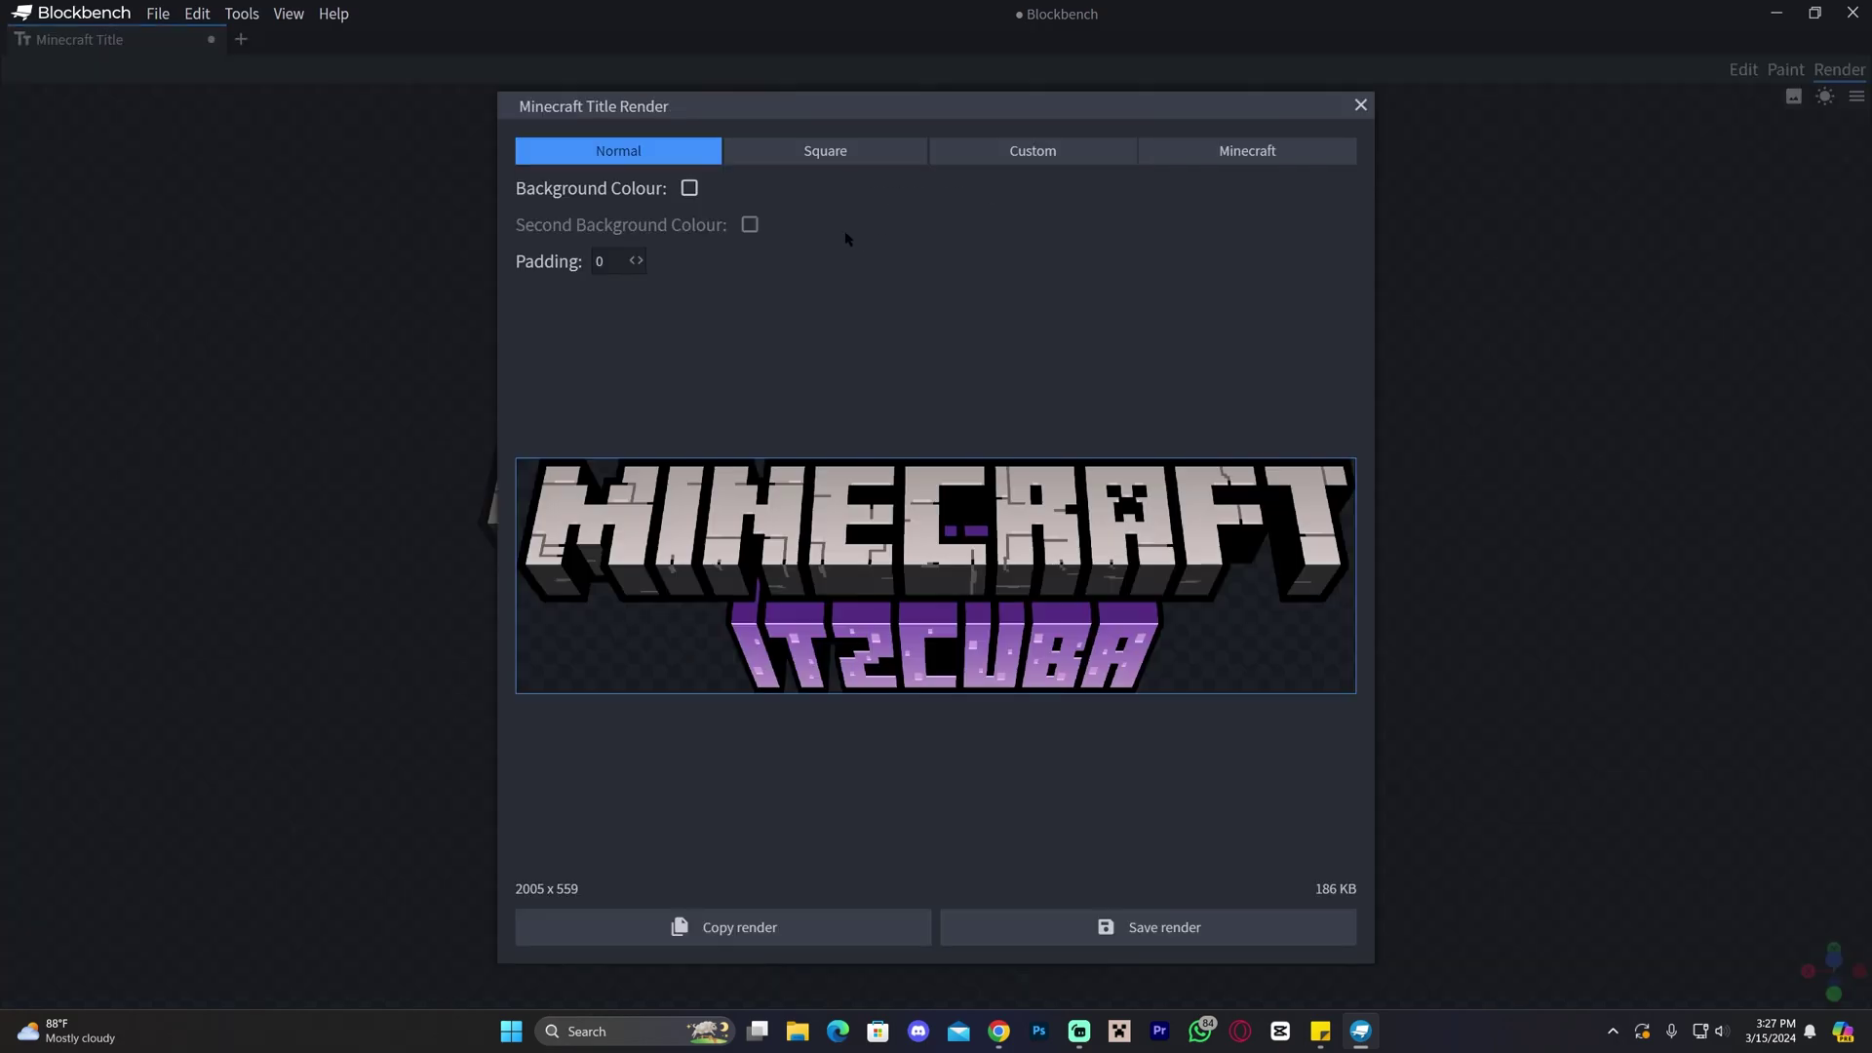
Step: Save the 2005 x 559 Minecraft title render as an image and close the preview
click(1160, 934)
click(1360, 105)
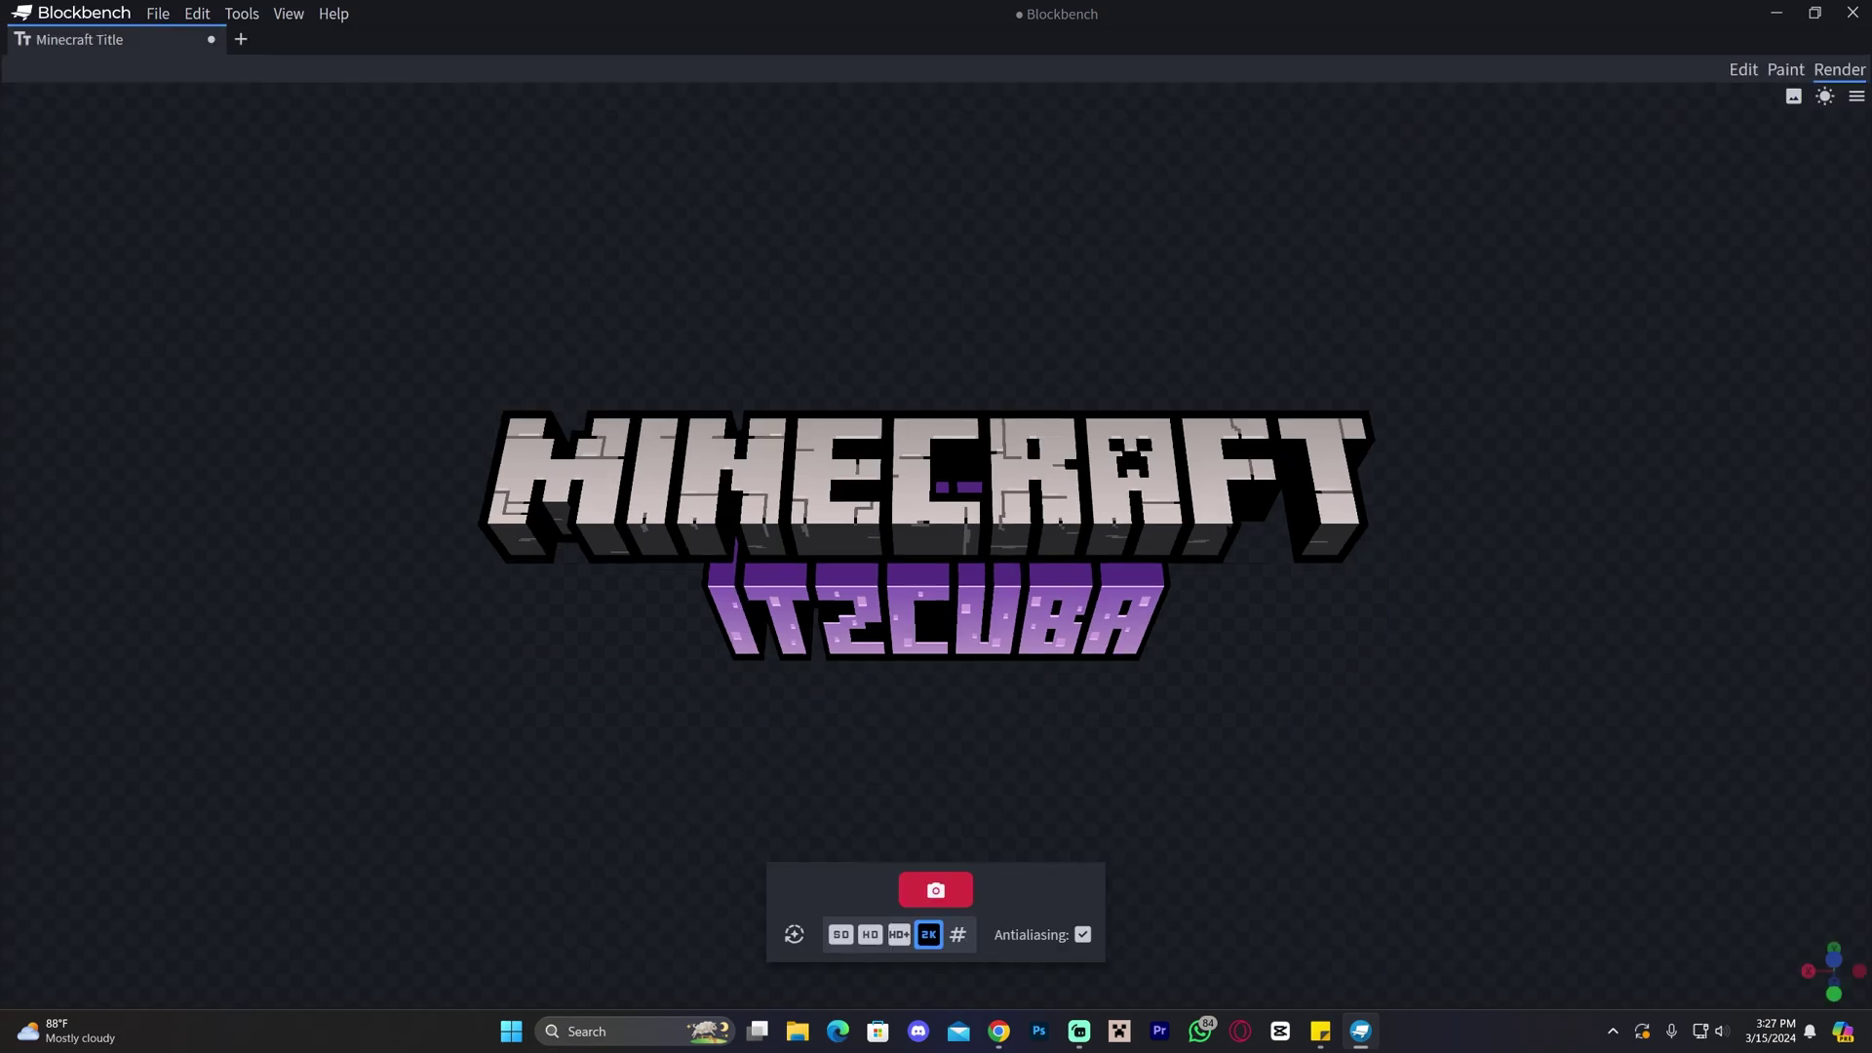
Step: Close the banner smaller.jpg reference photo and go back to editing the MINECRAFT and ITZCUBA title
drag(1356, 246, 1136, 709)
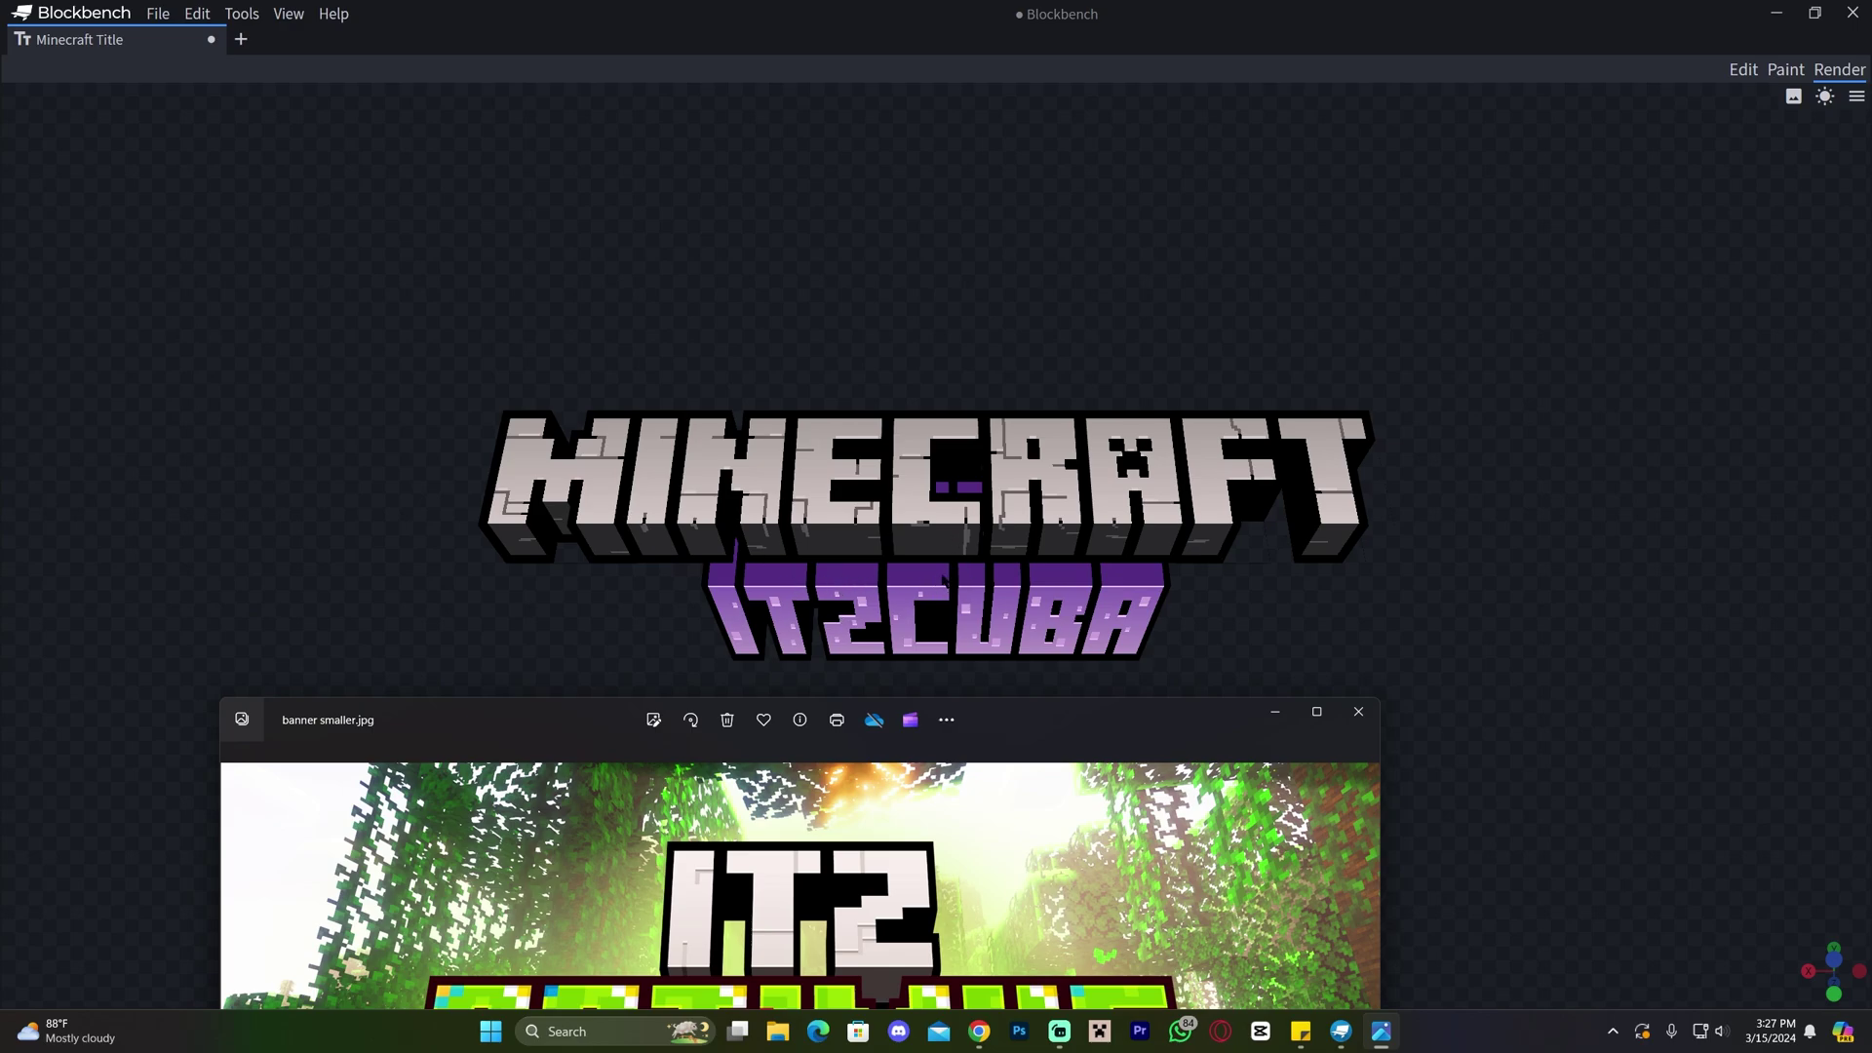
drag(1096, 729, 1189, 384)
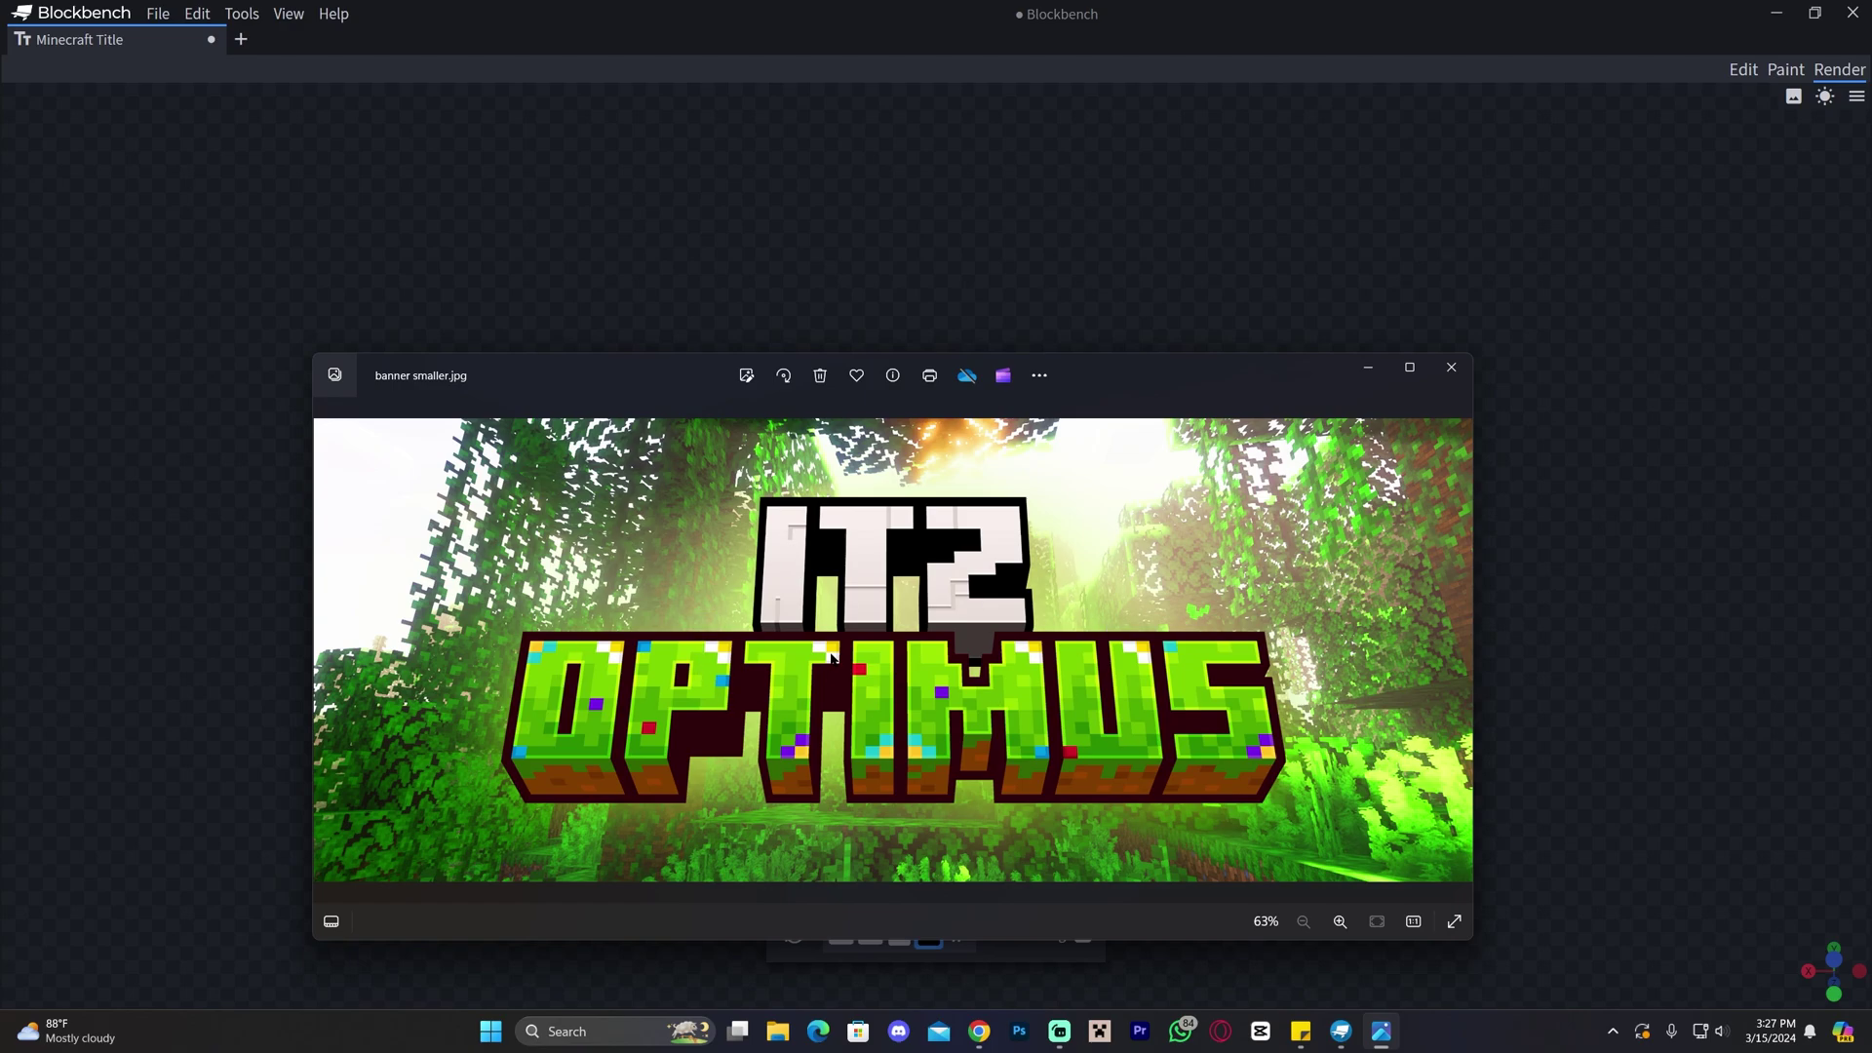
scroll(835, 692, up, 3)
scroll(835, 692, down, 3)
click(1451, 368)
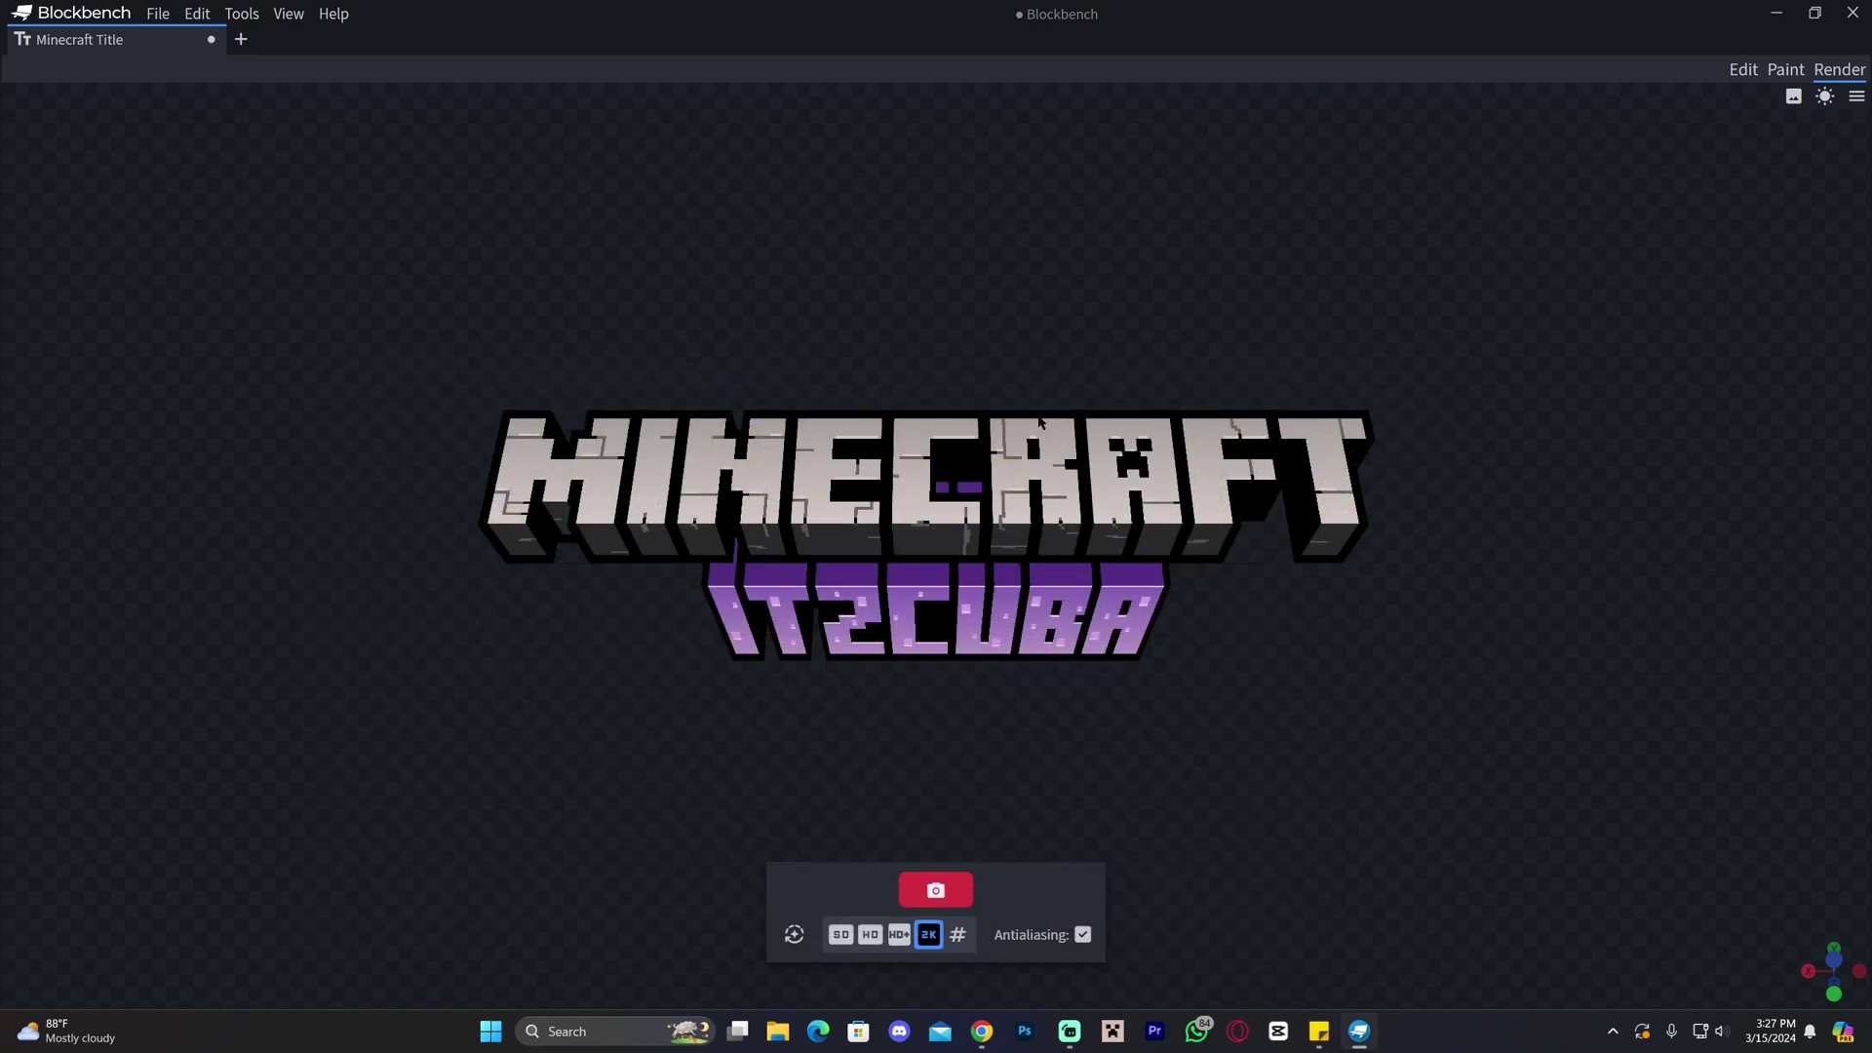
click(1744, 69)
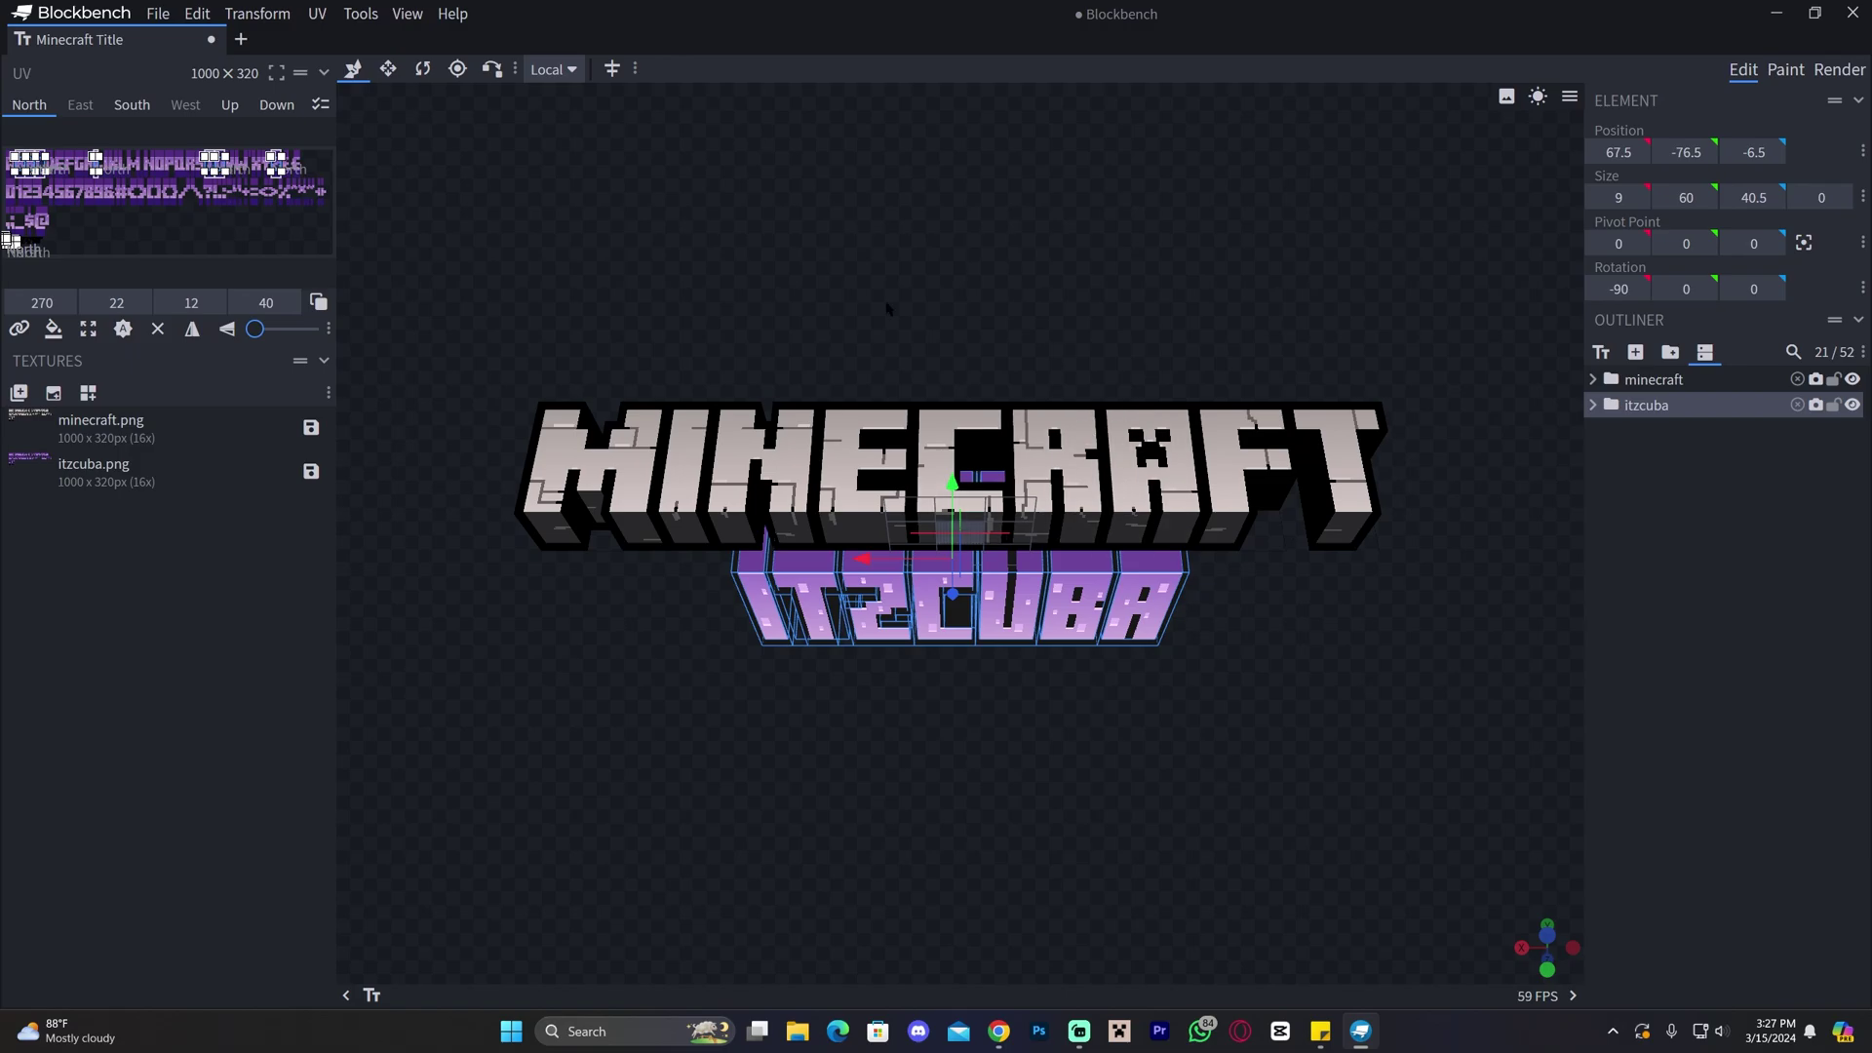
drag(1268, 689, 1324, 704)
Step: Delete the old itzcuba group and start a new itzCuba title with Top text type
click(1665, 413)
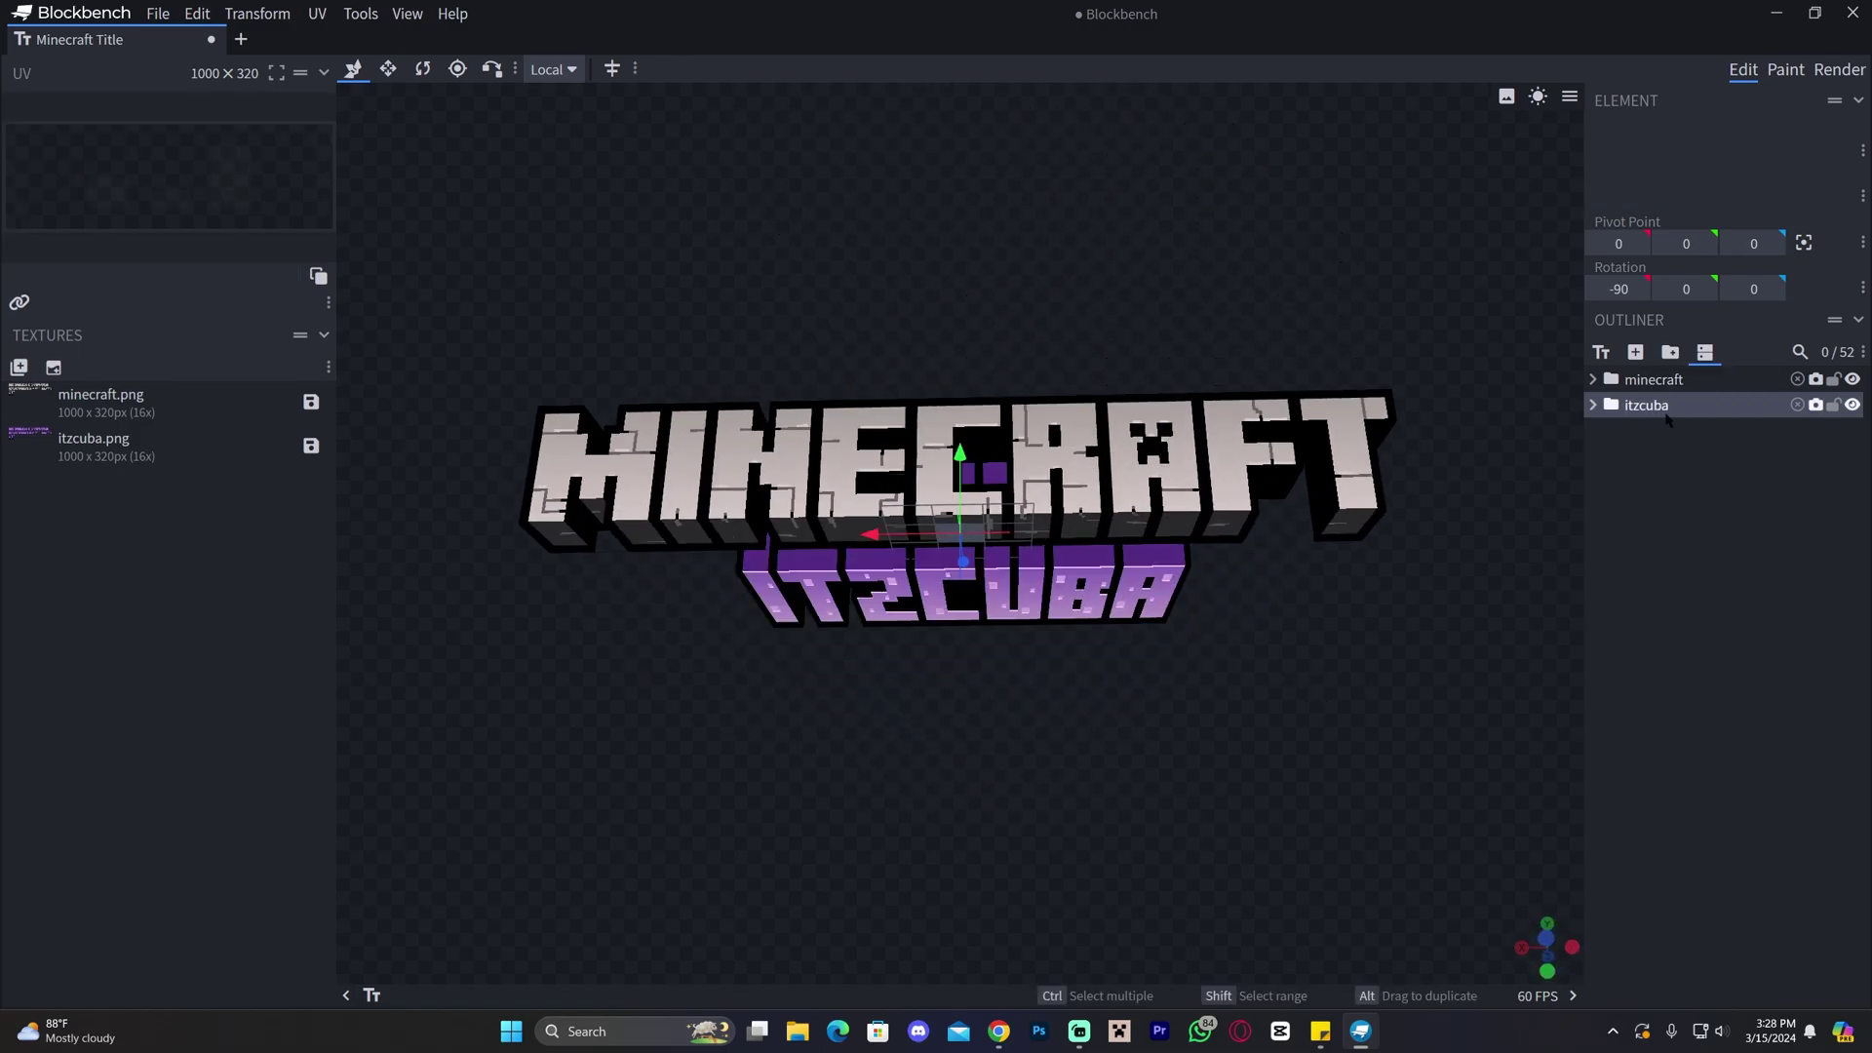
key(Delete)
click(1602, 354)
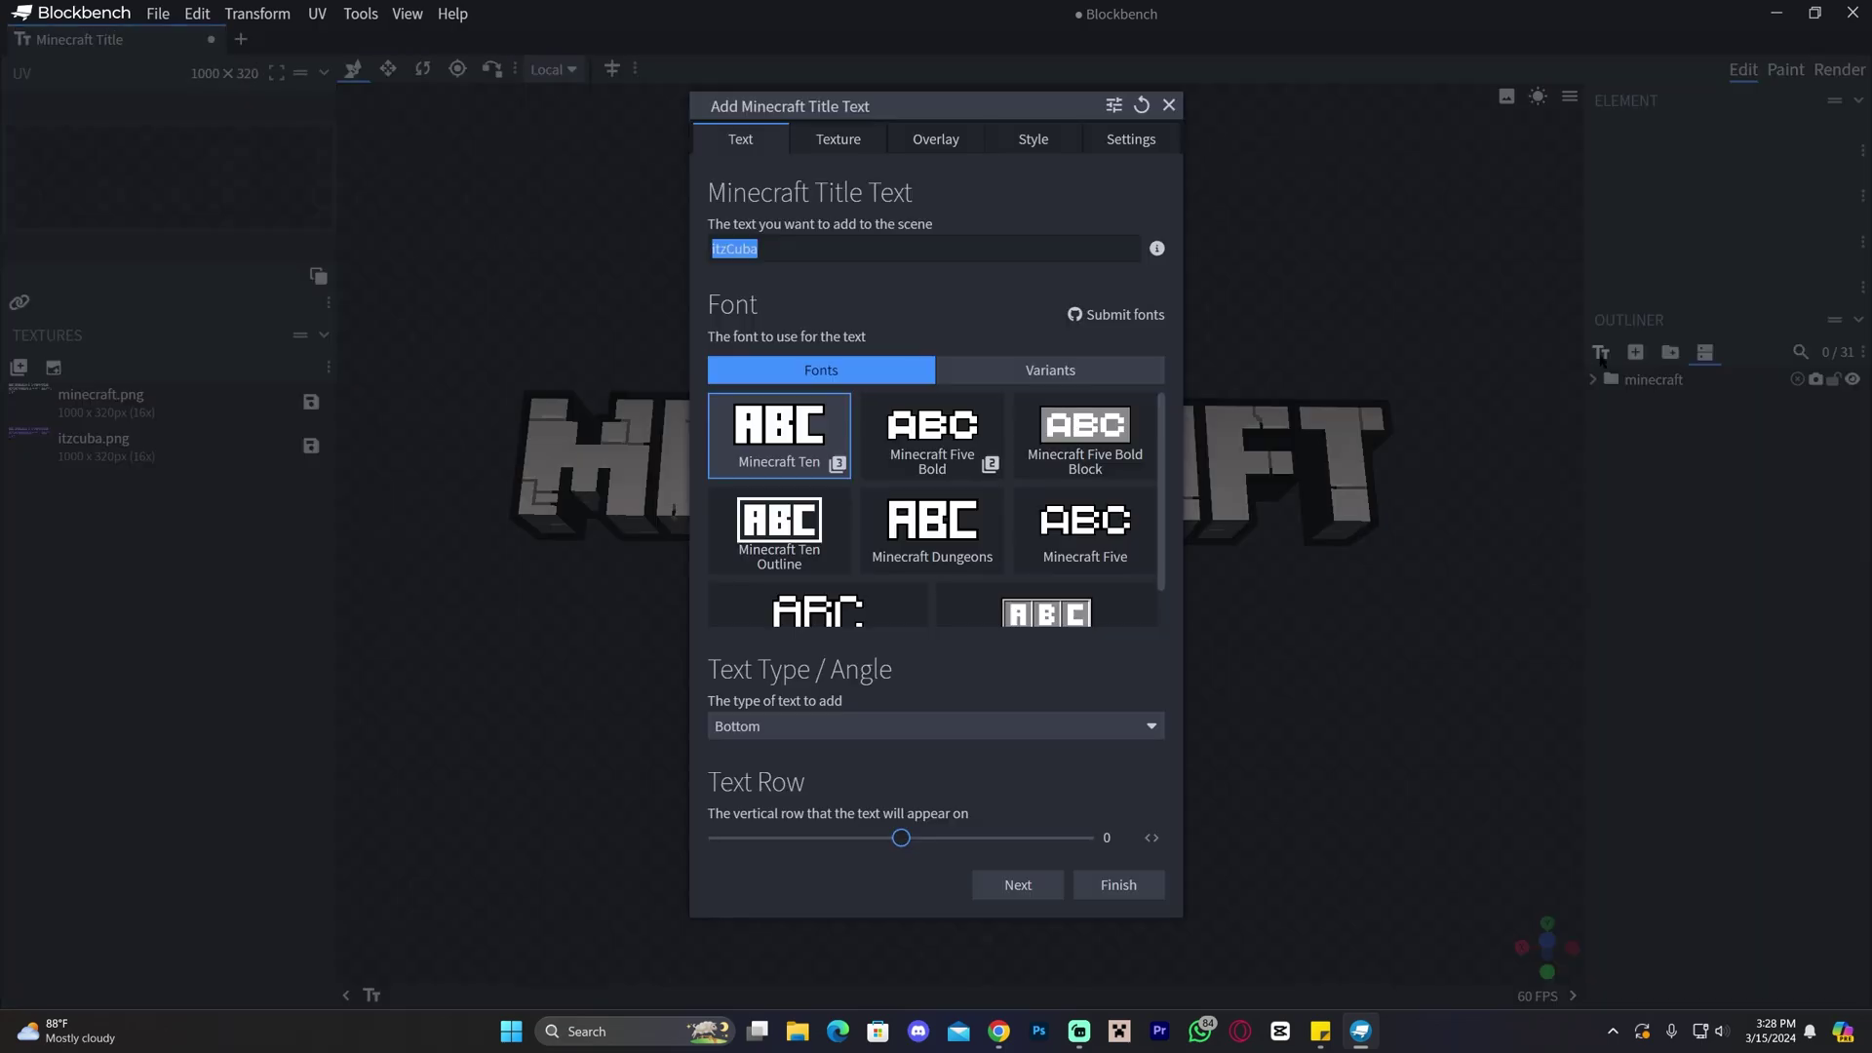
click(847, 249)
click(806, 731)
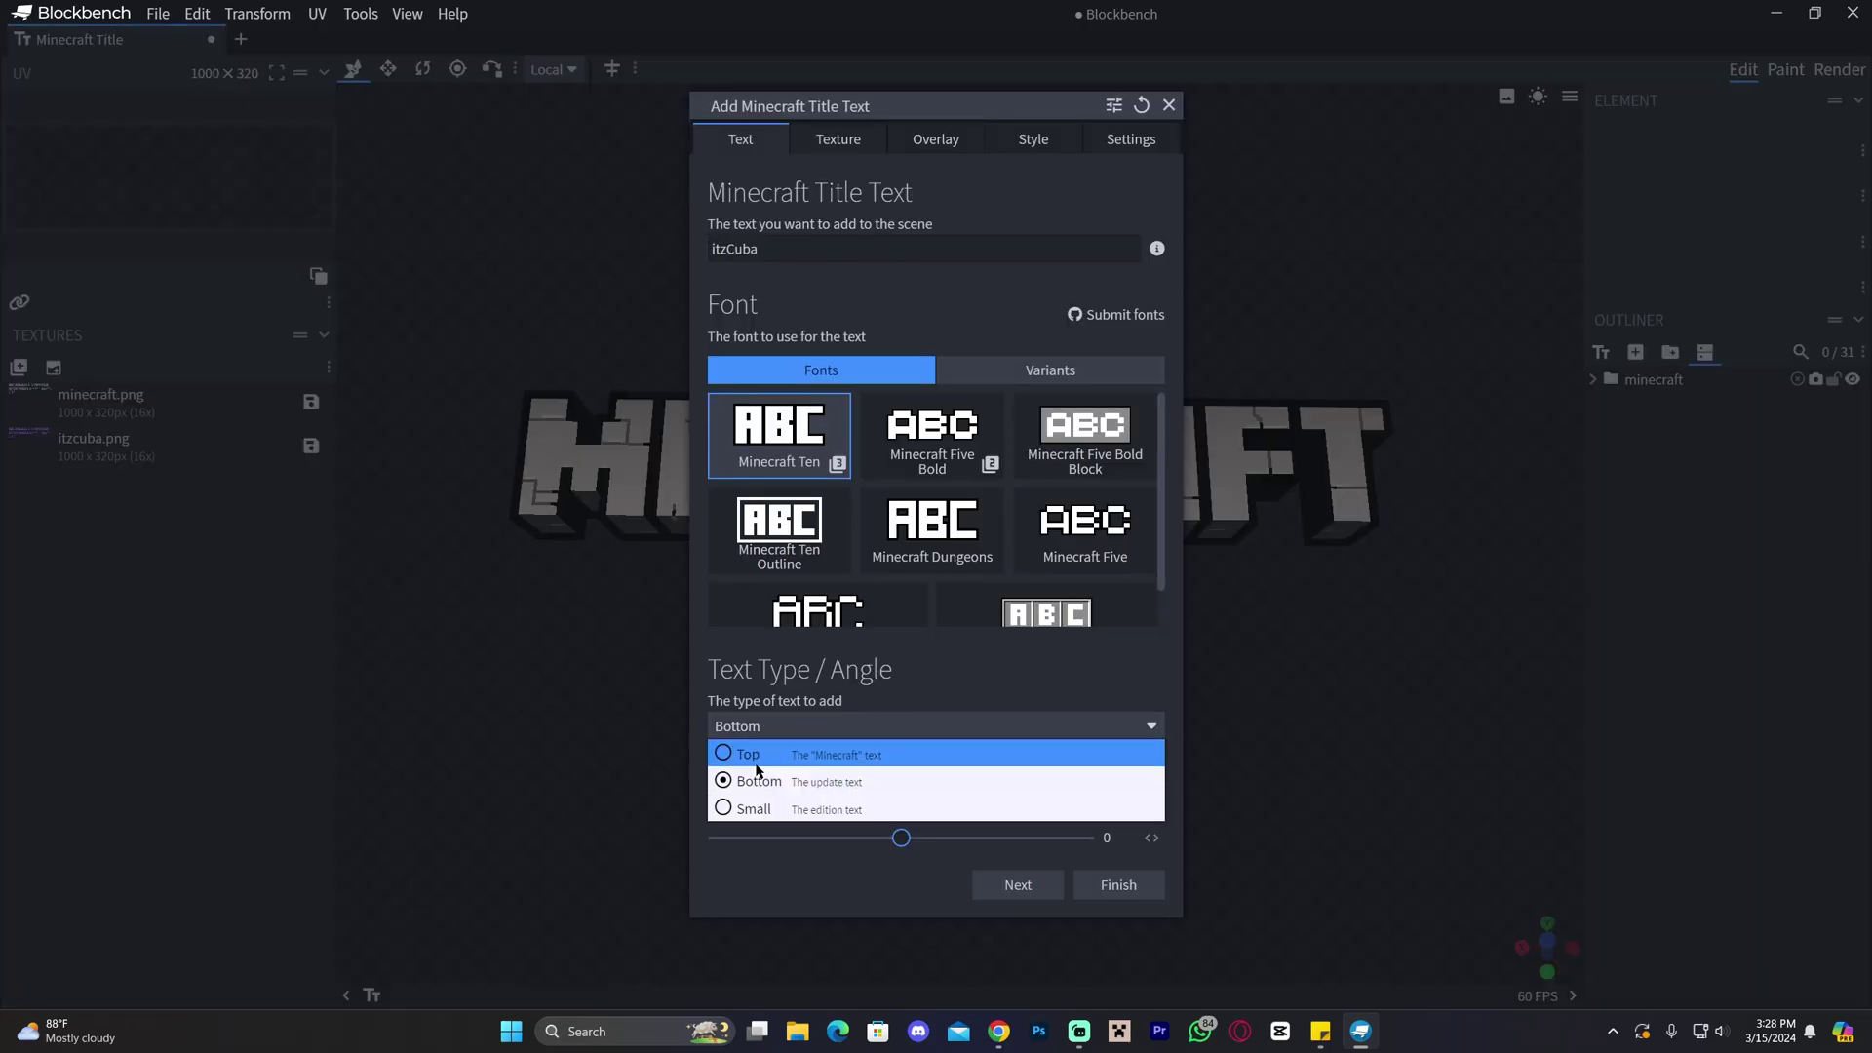
click(780, 755)
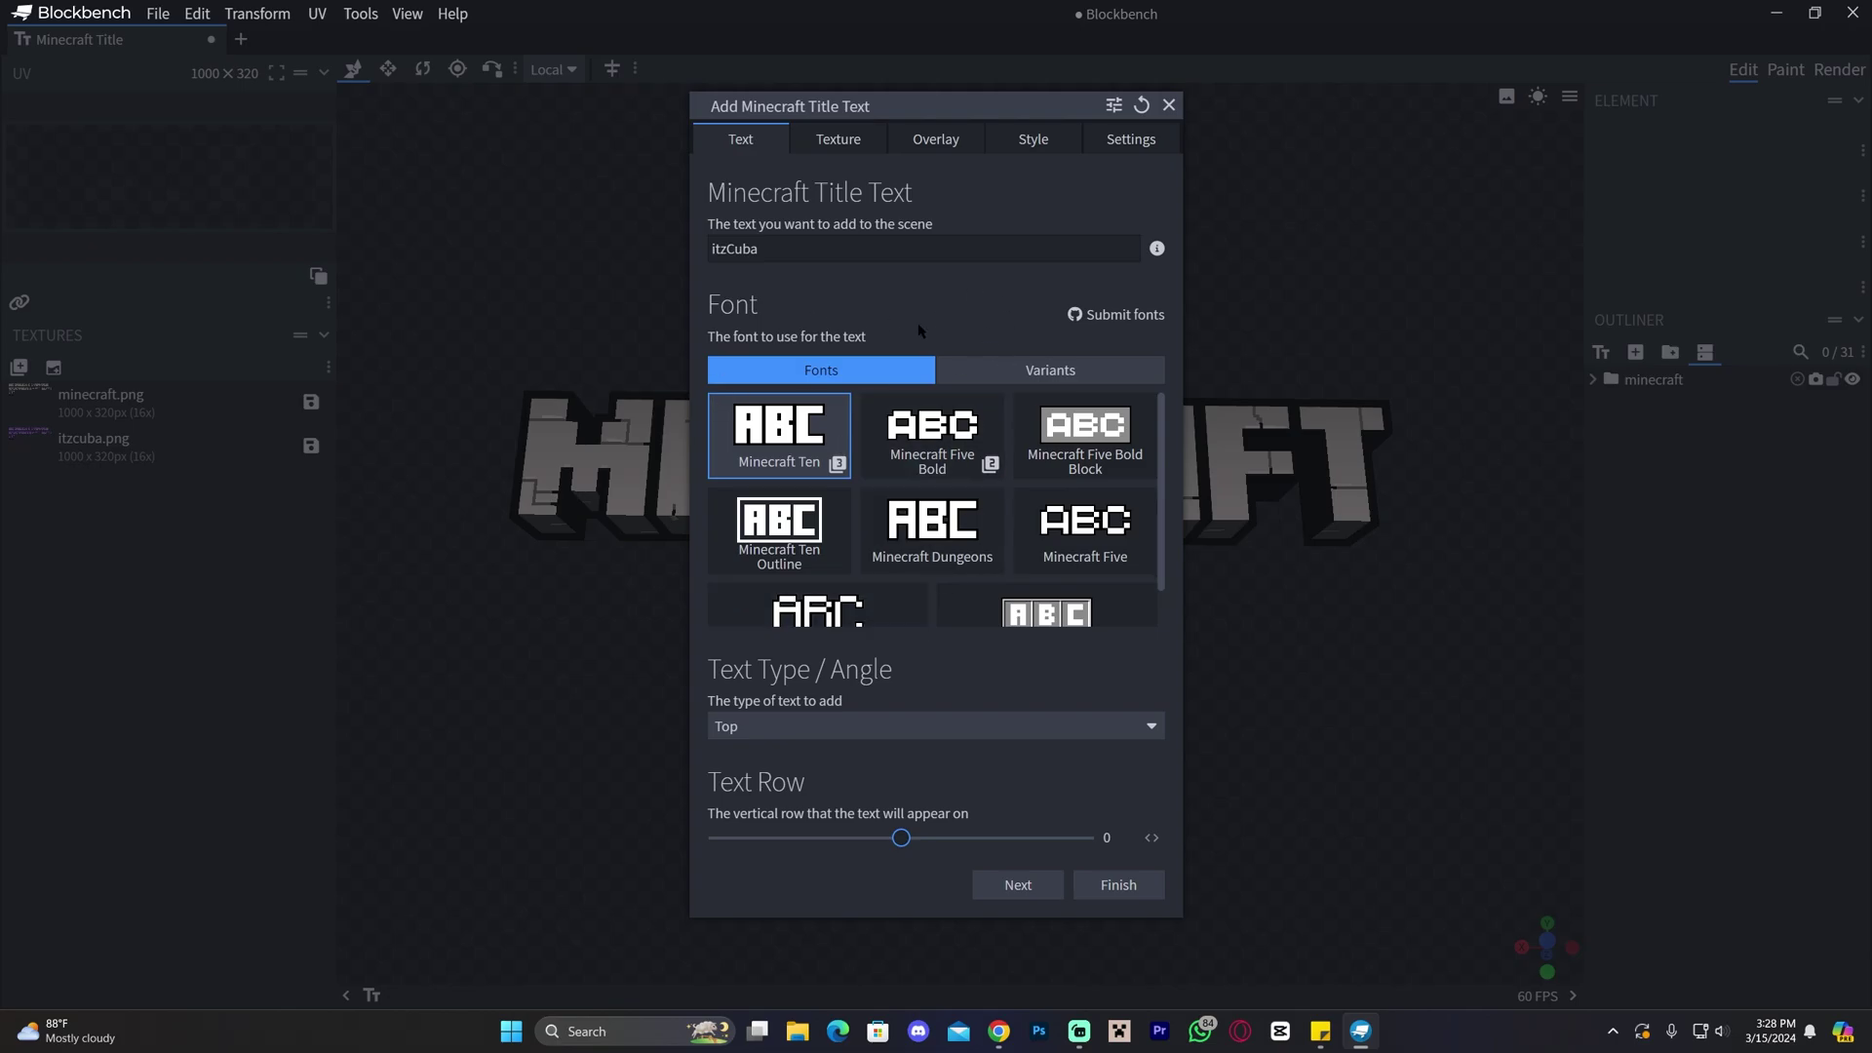
Step: Apply the Neon texture to the itzCuba title and add it to the scene
click(836, 138)
scroll(917, 487, down, 3)
scroll(792, 585, up, 1)
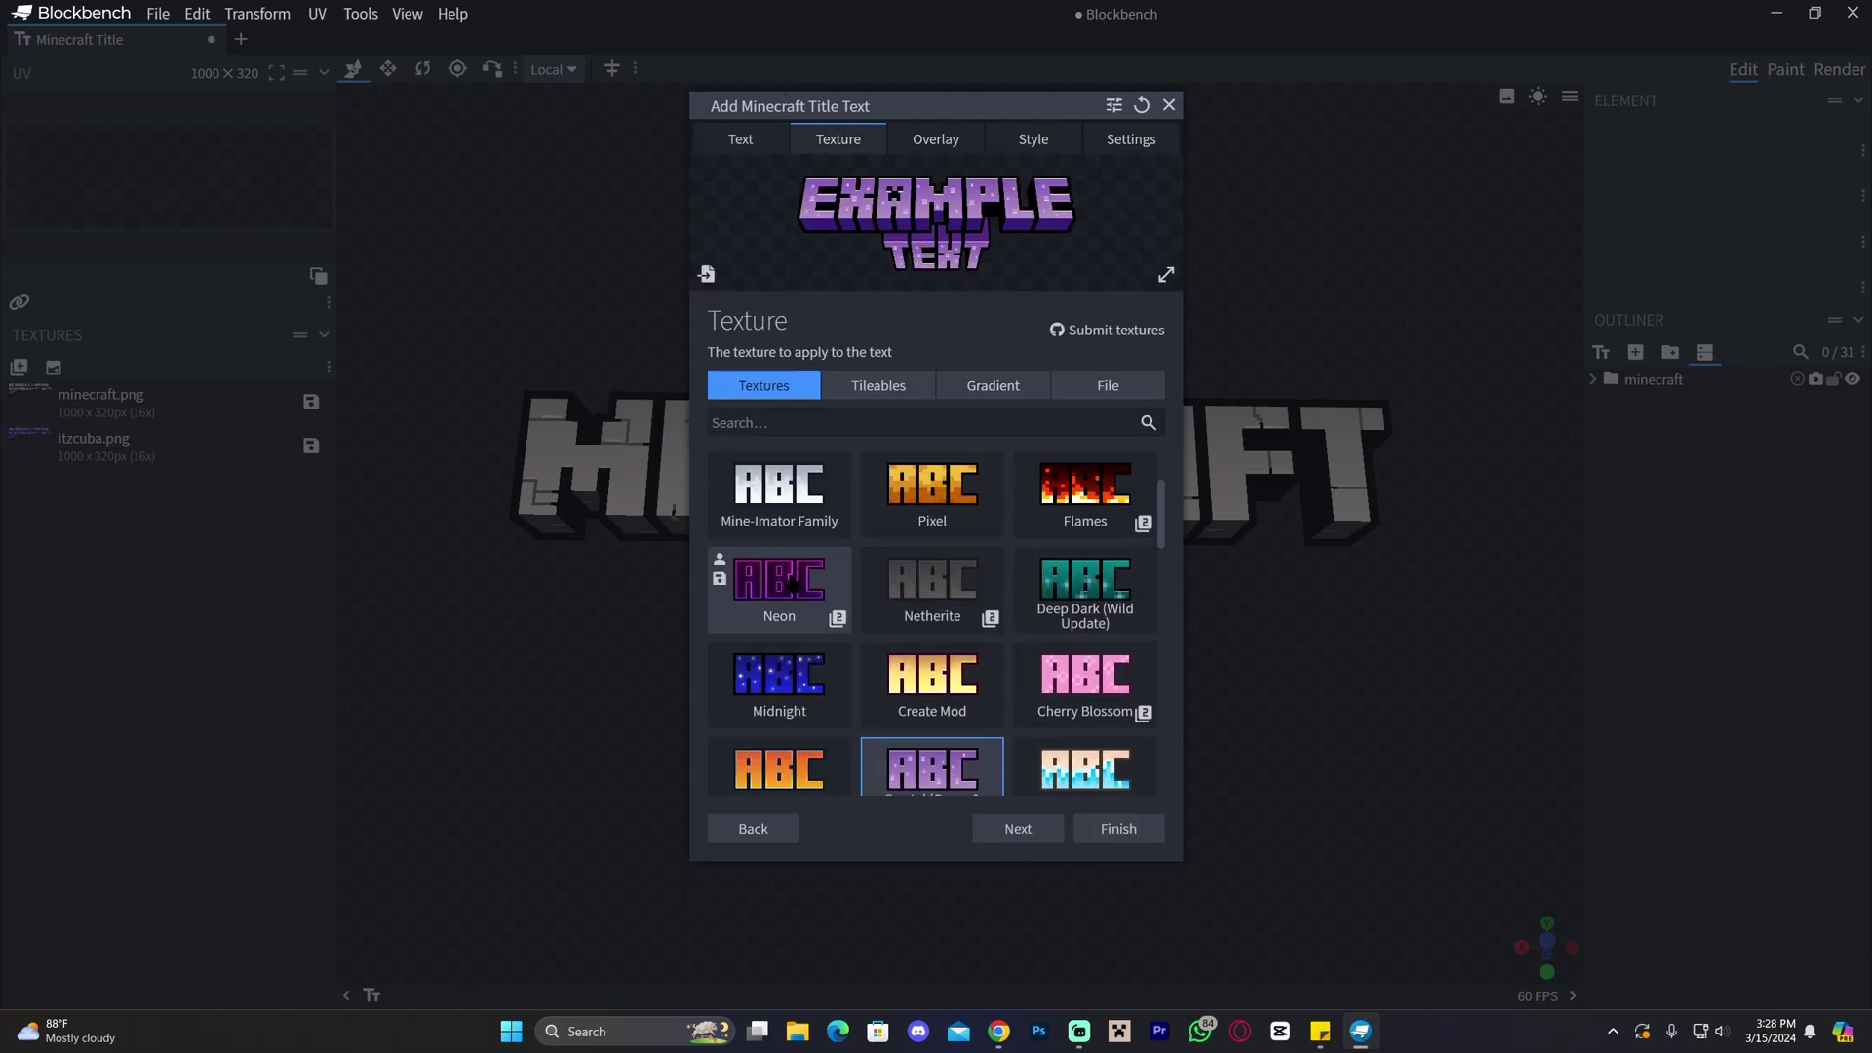
click(792, 585)
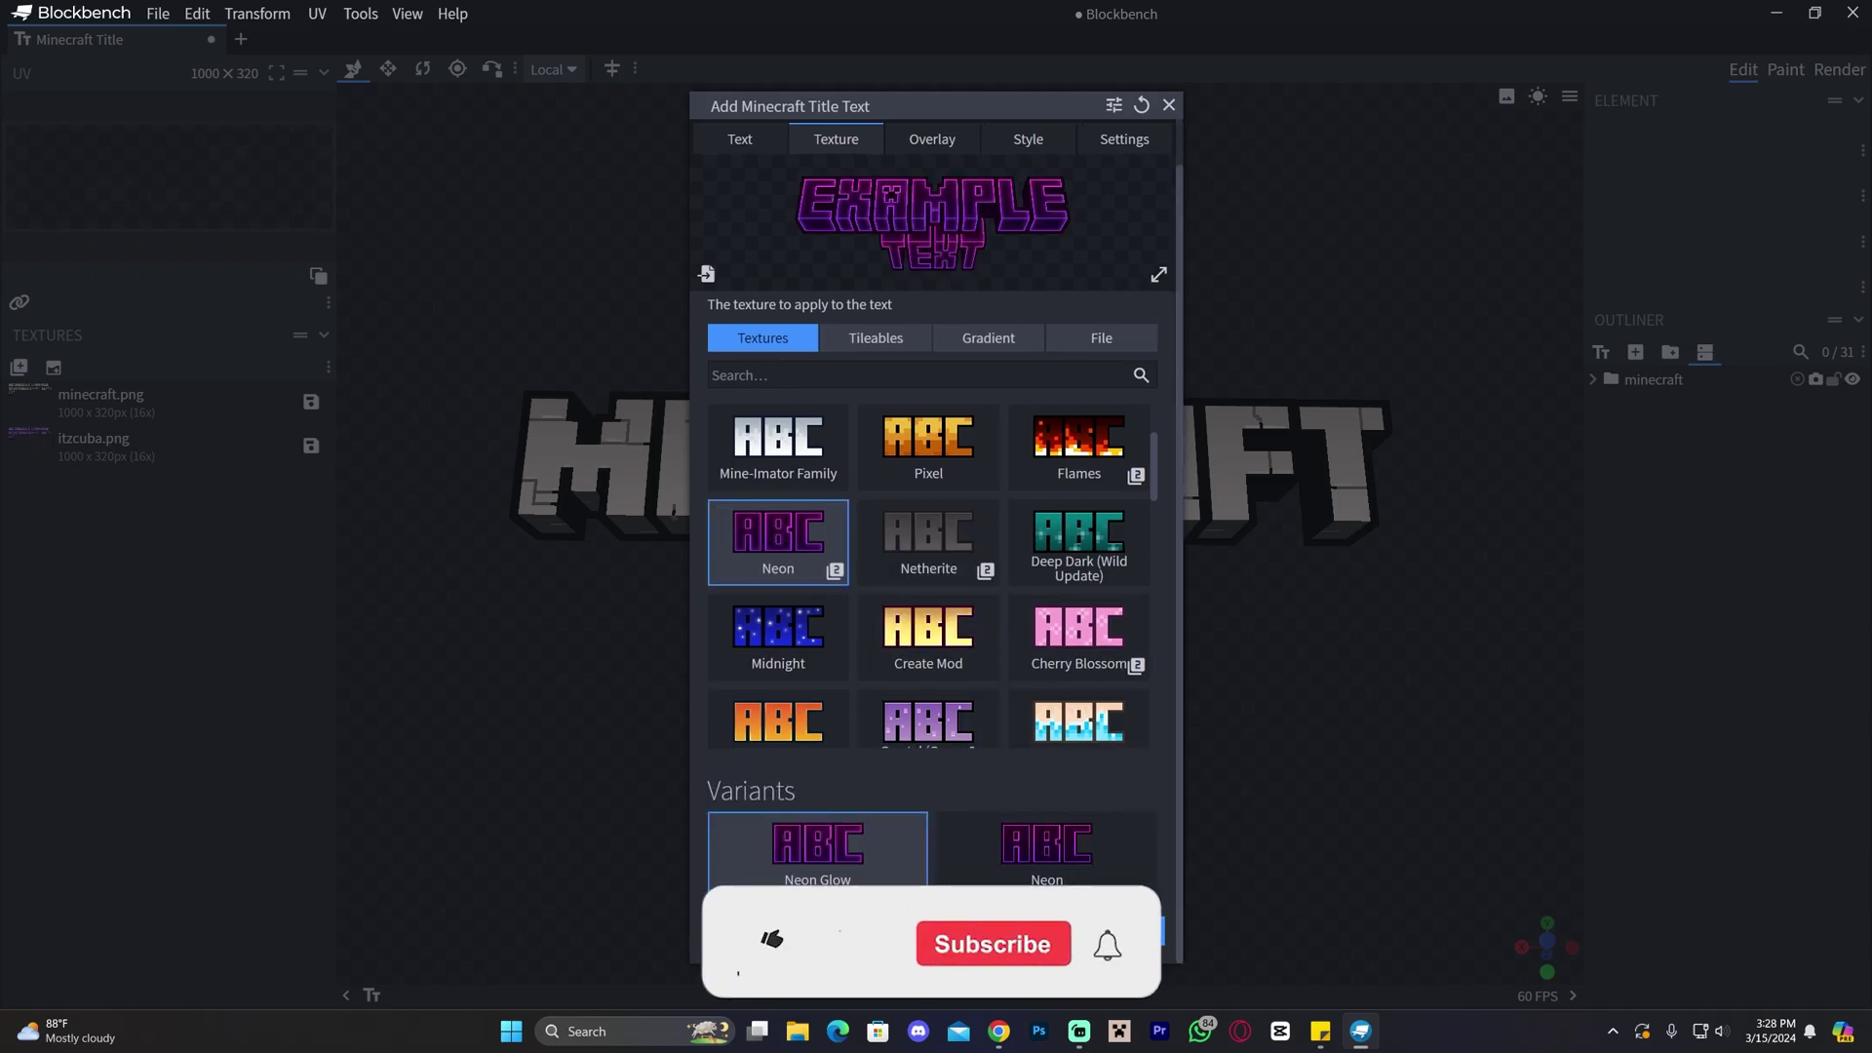
click(1116, 931)
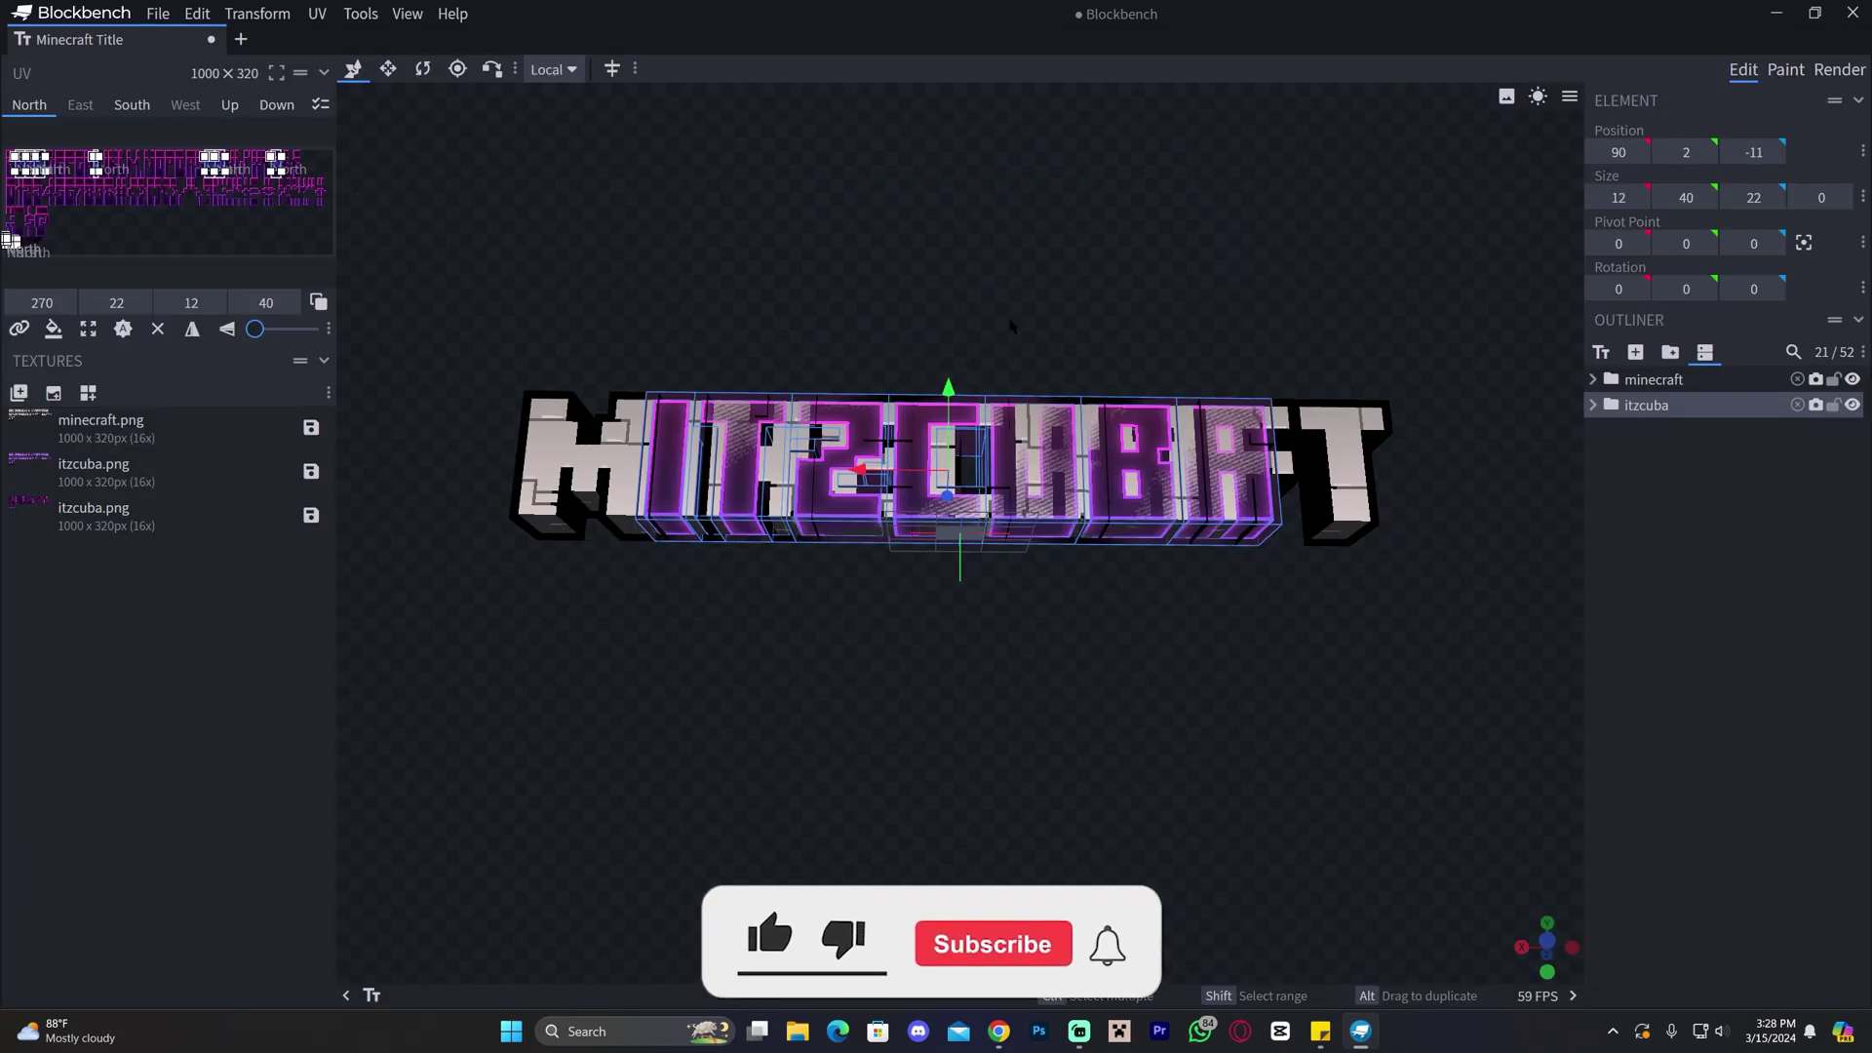
drag(1015, 325, 1040, 312)
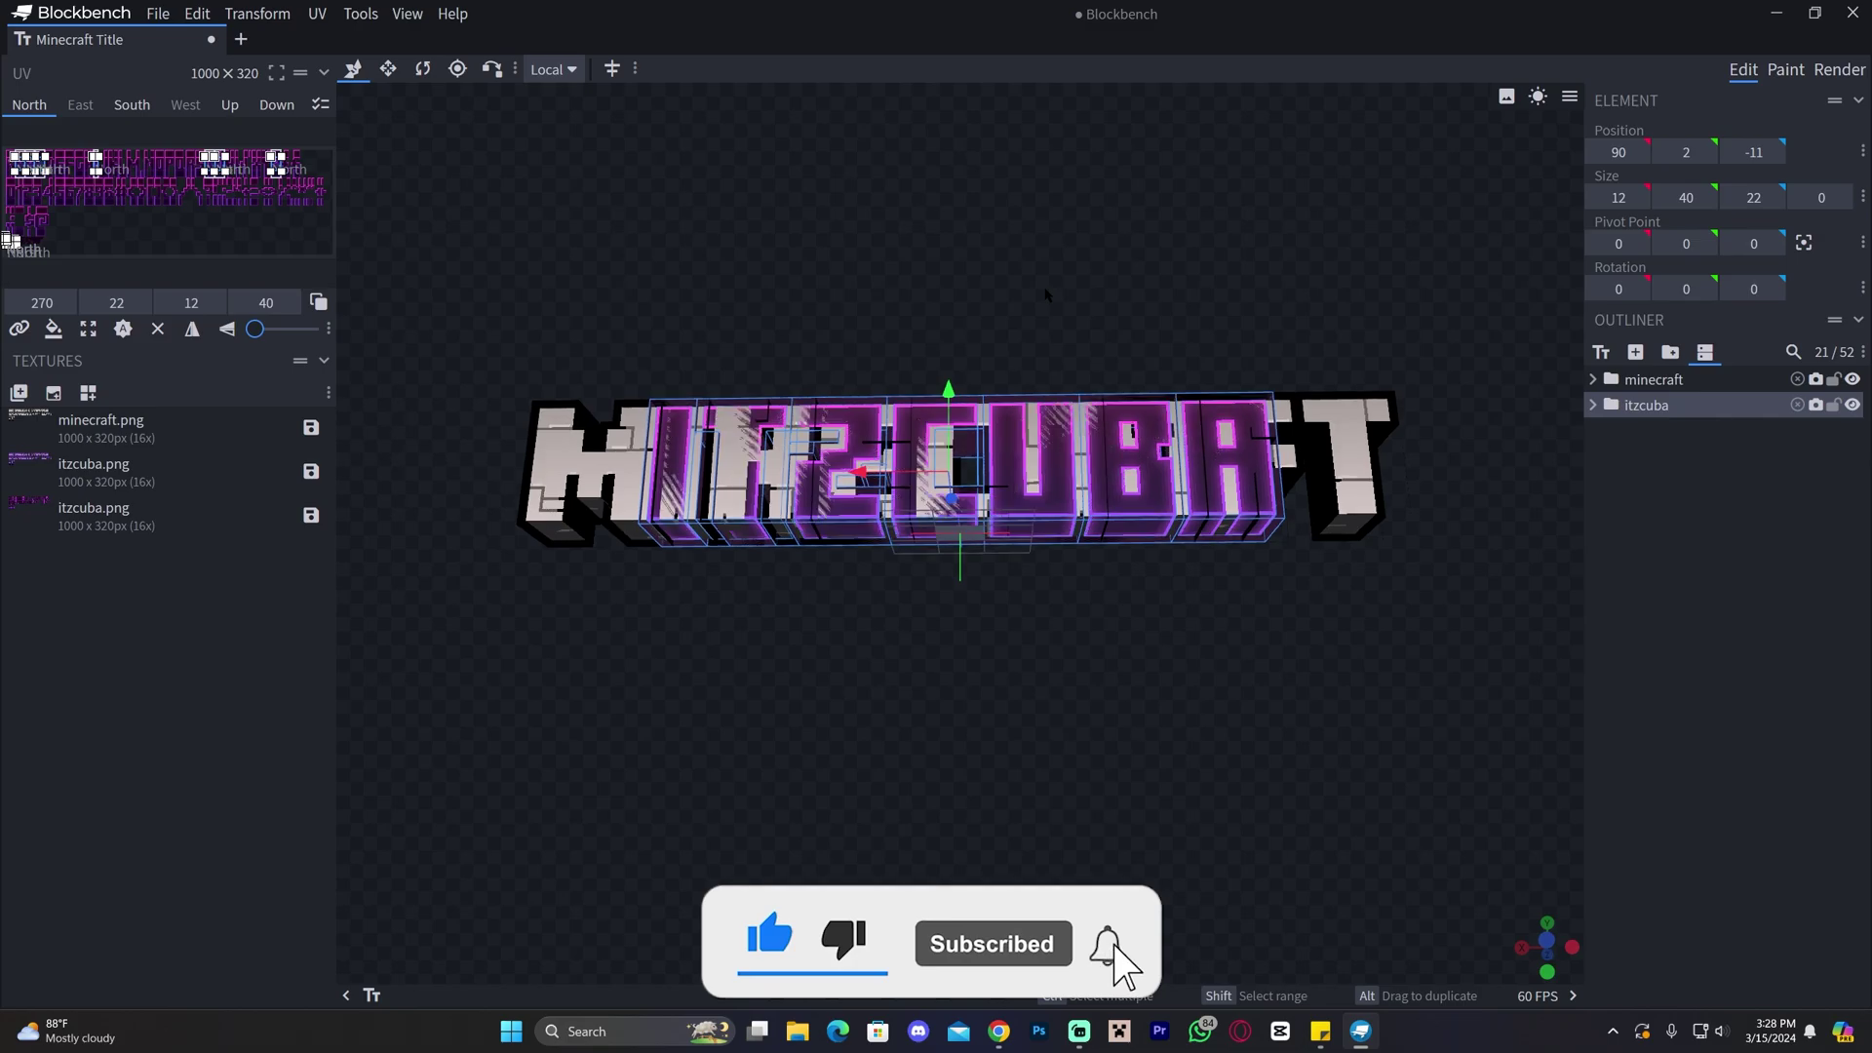
Step: Move the neon itzcuba text down to Y -42 under MINECRAFT and preview it in Render mode
drag(948, 382, 950, 509)
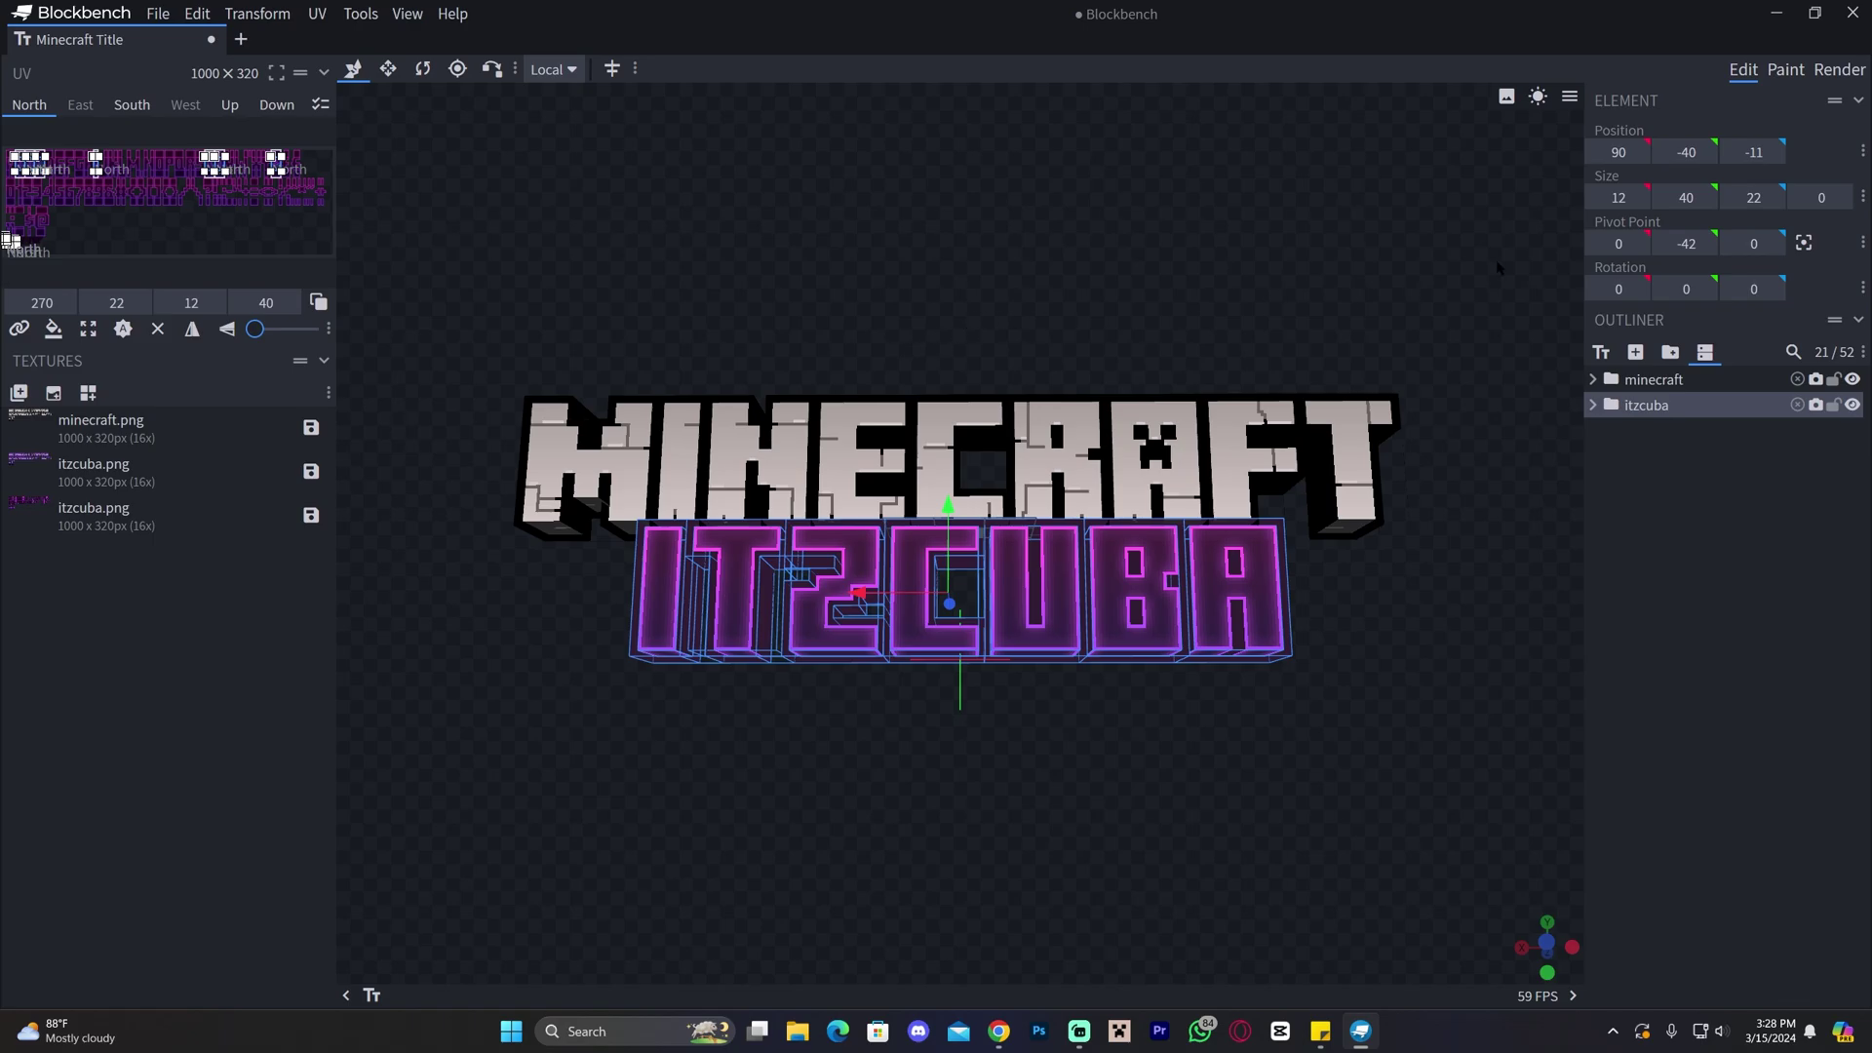
mouse_move(947, 507)
mouse_down()
mouse_move(948, 543)
mouse_move(958, 515)
mouse_up()
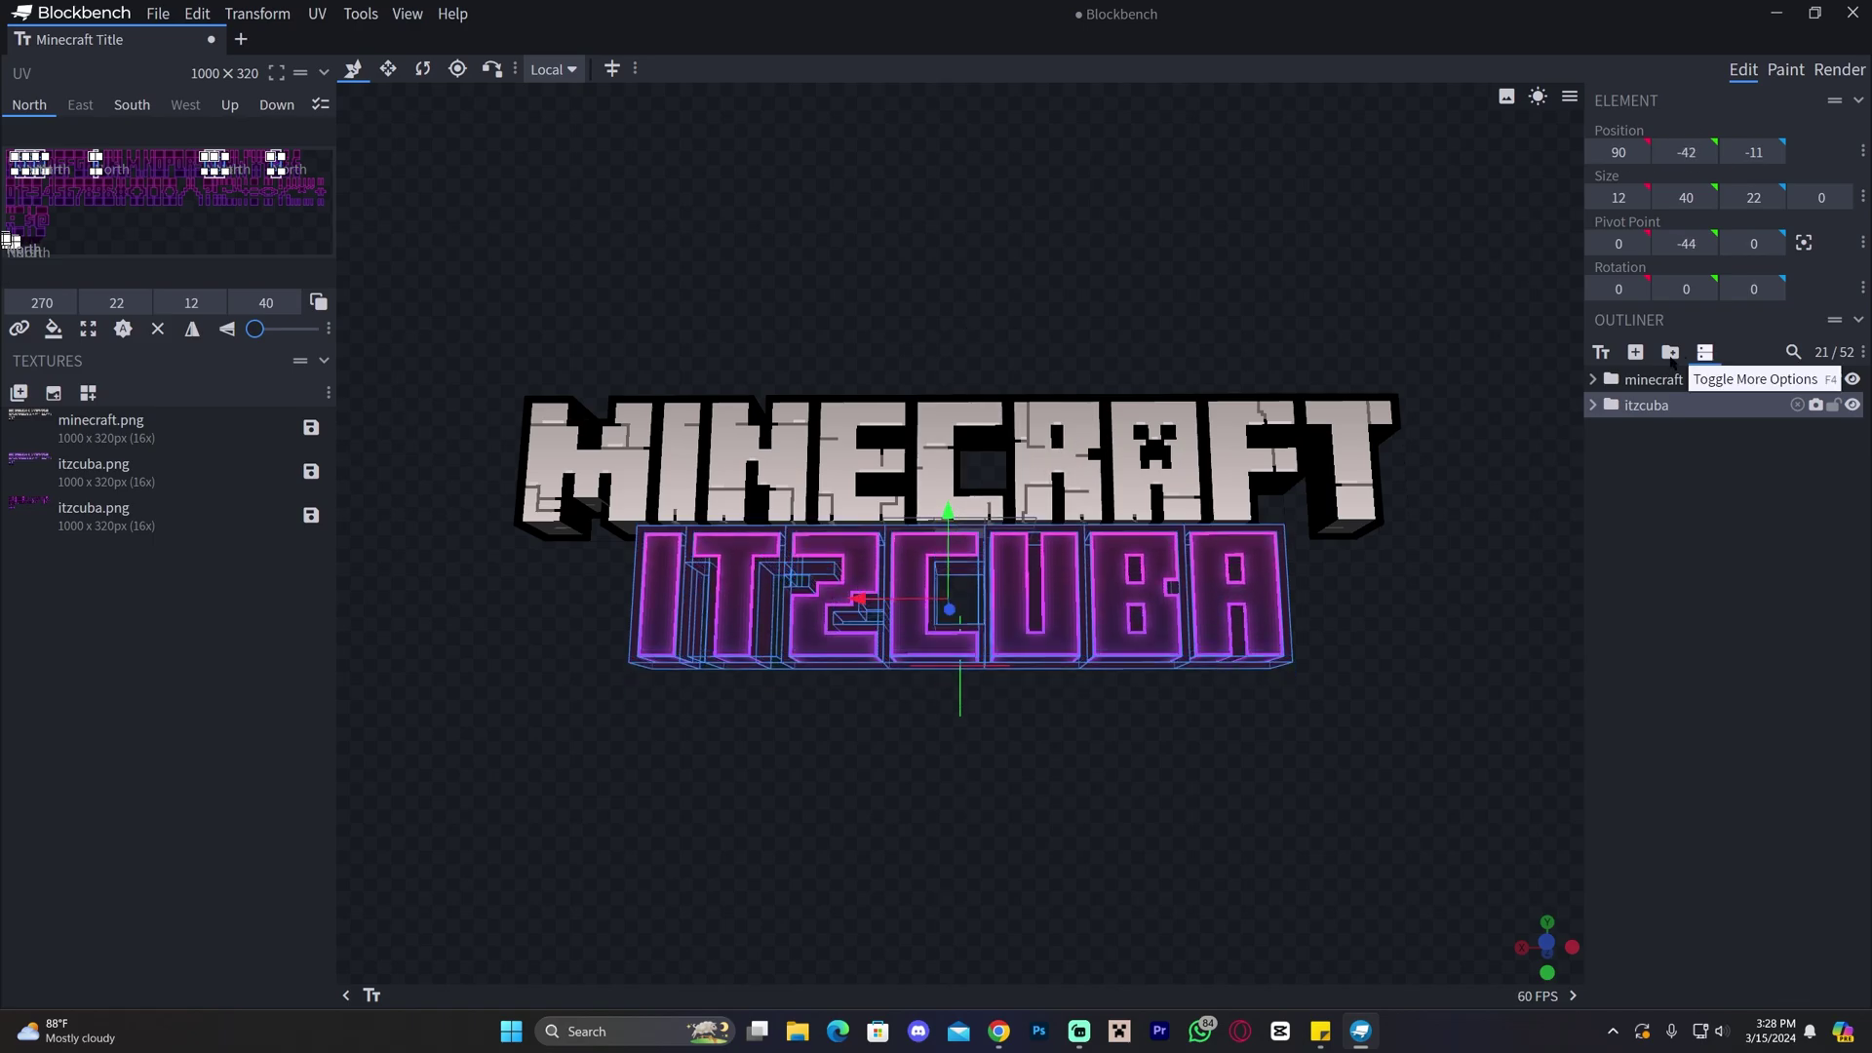
click(1839, 69)
mouse_move(1106, 324)
mouse_down()
mouse_move(1090, 356)
mouse_move(1087, 291)
mouse_move(1087, 325)
mouse_up()
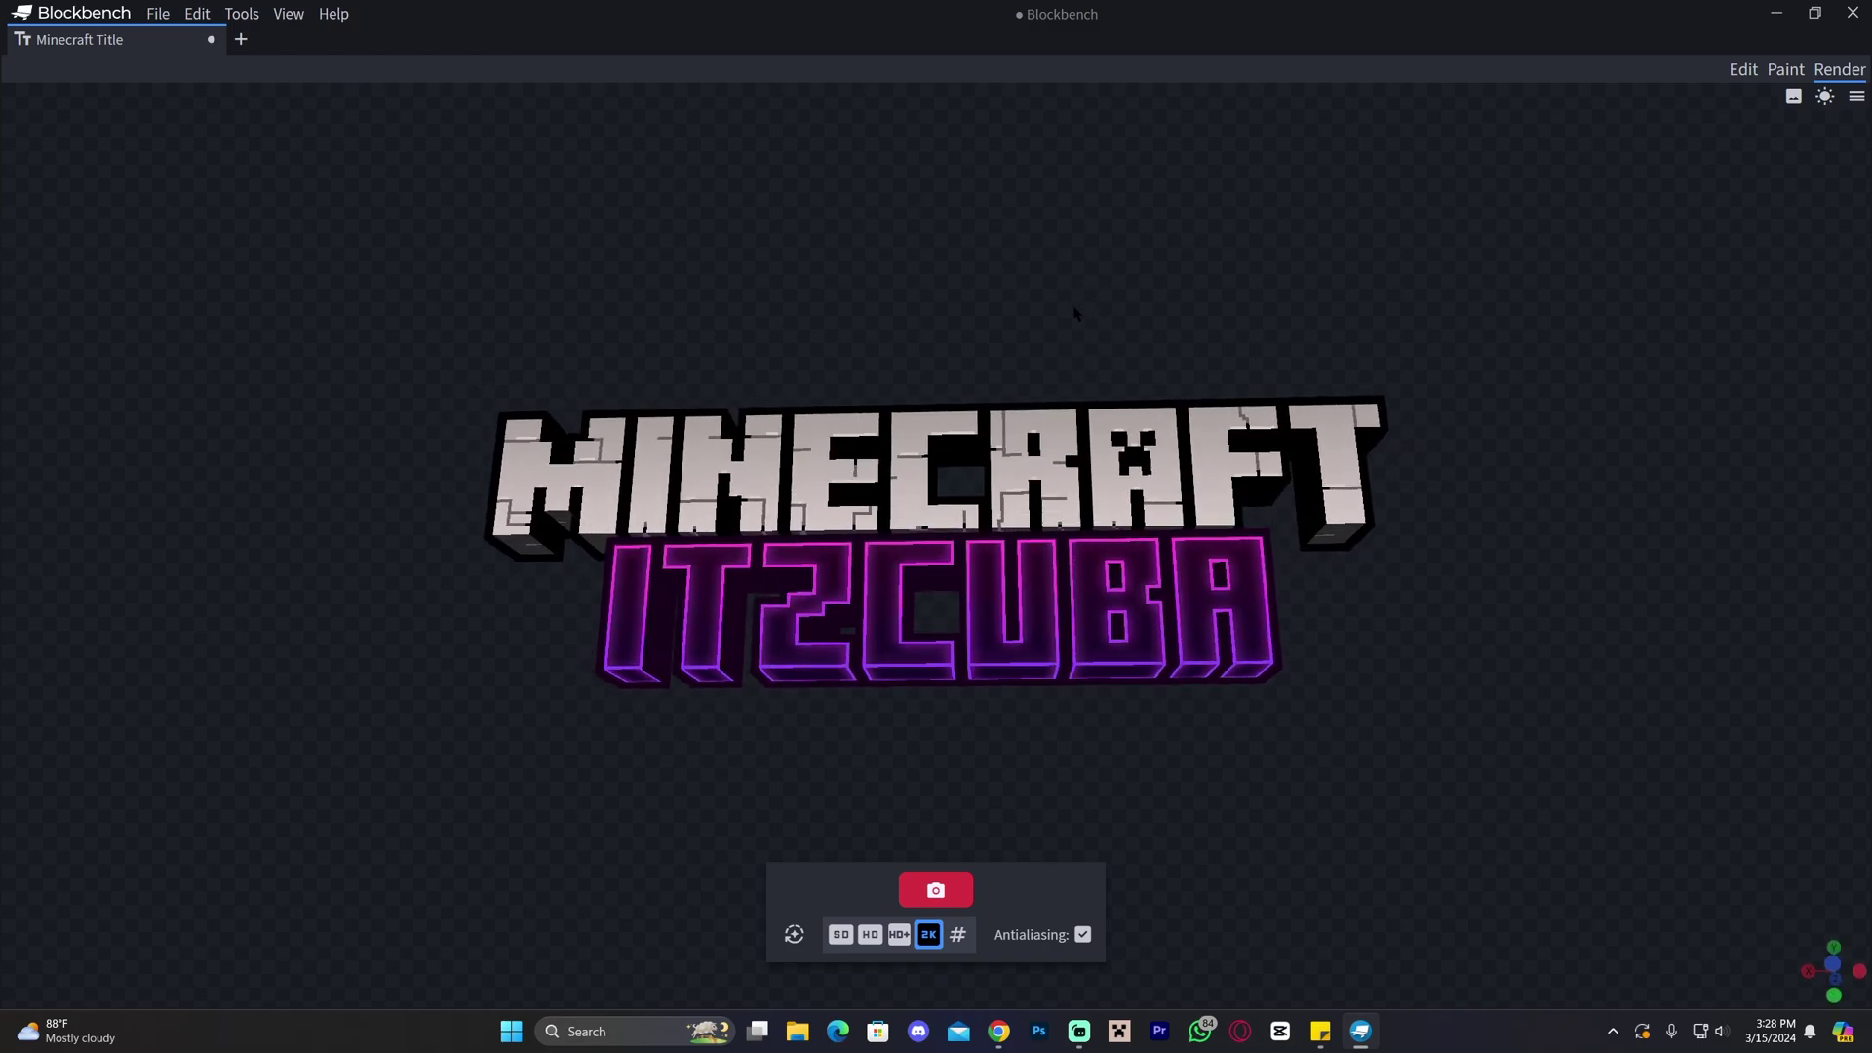
Step: Toggle the itzcuba and minecraft groups' visibility to inspect each, then open Add Minecraft Title Text again
click(1743, 70)
click(1852, 405)
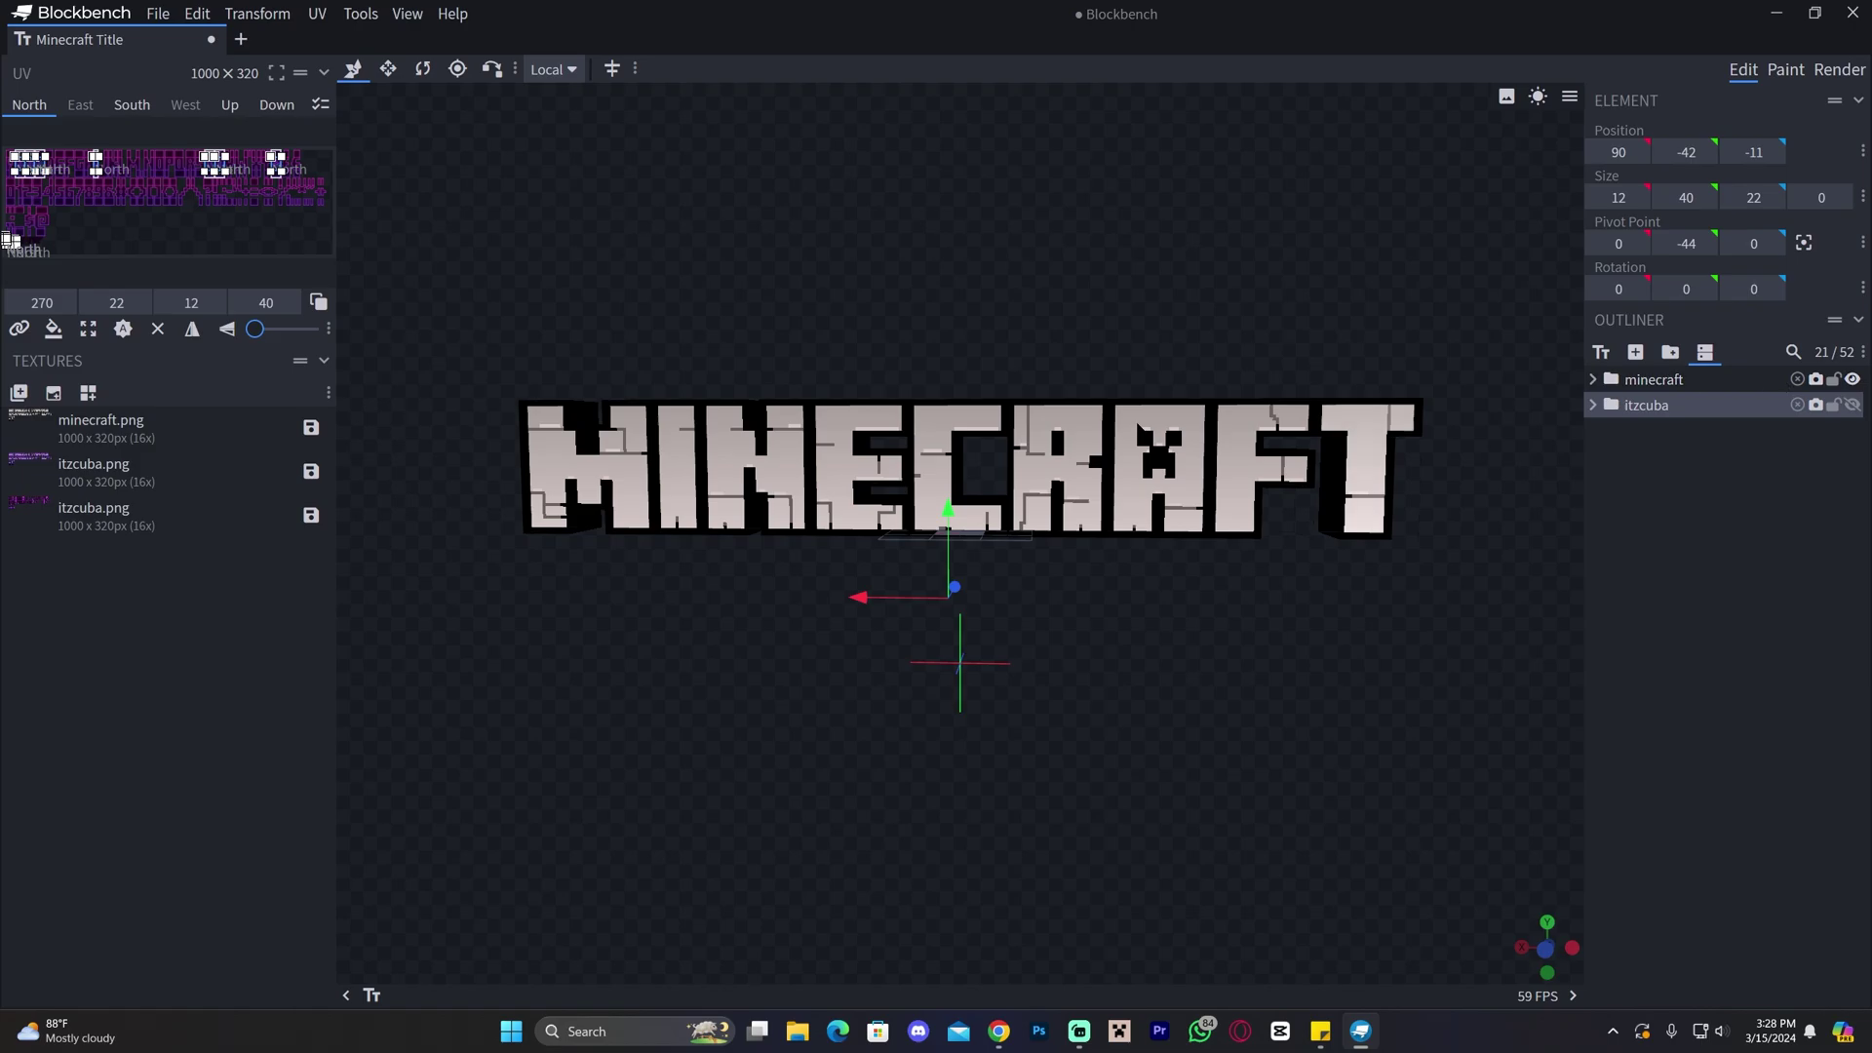
drag(1019, 298, 1024, 273)
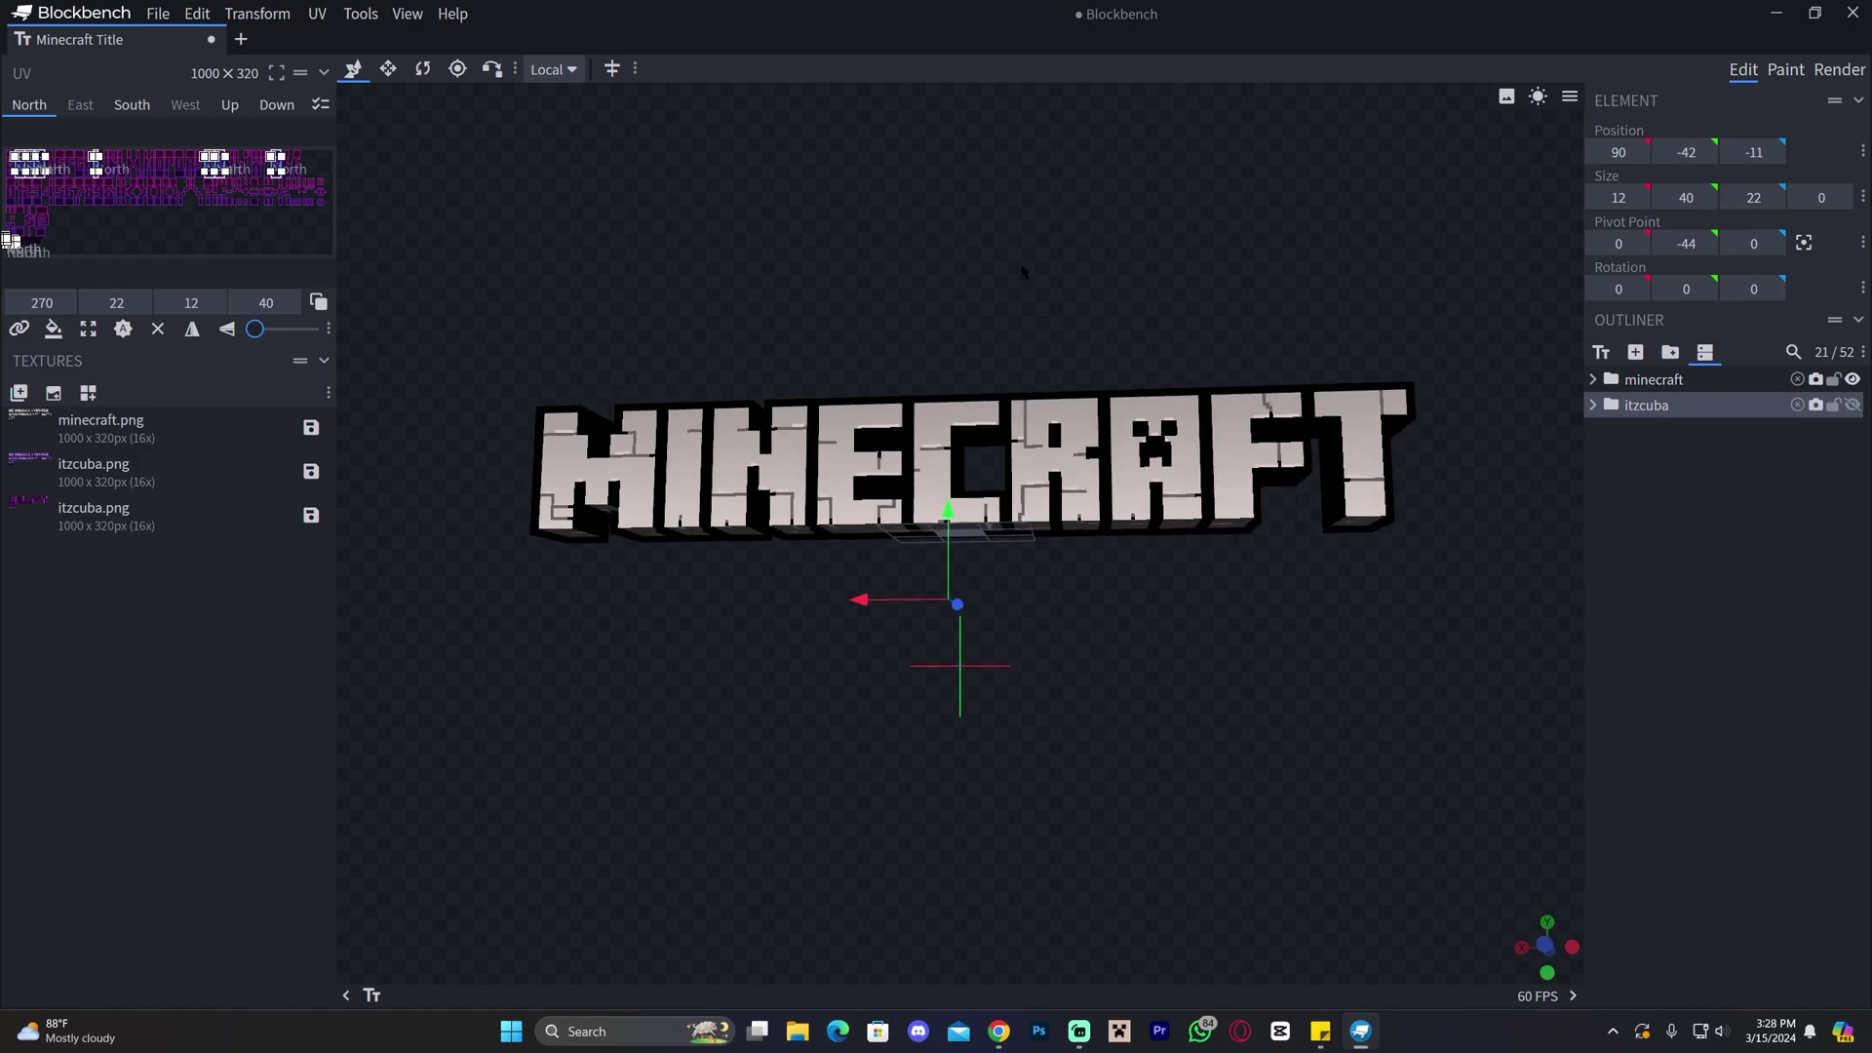
click(1852, 379)
click(1852, 404)
mouse_move(1003, 401)
mouse_down()
mouse_move(1008, 376)
mouse_move(983, 421)
mouse_up()
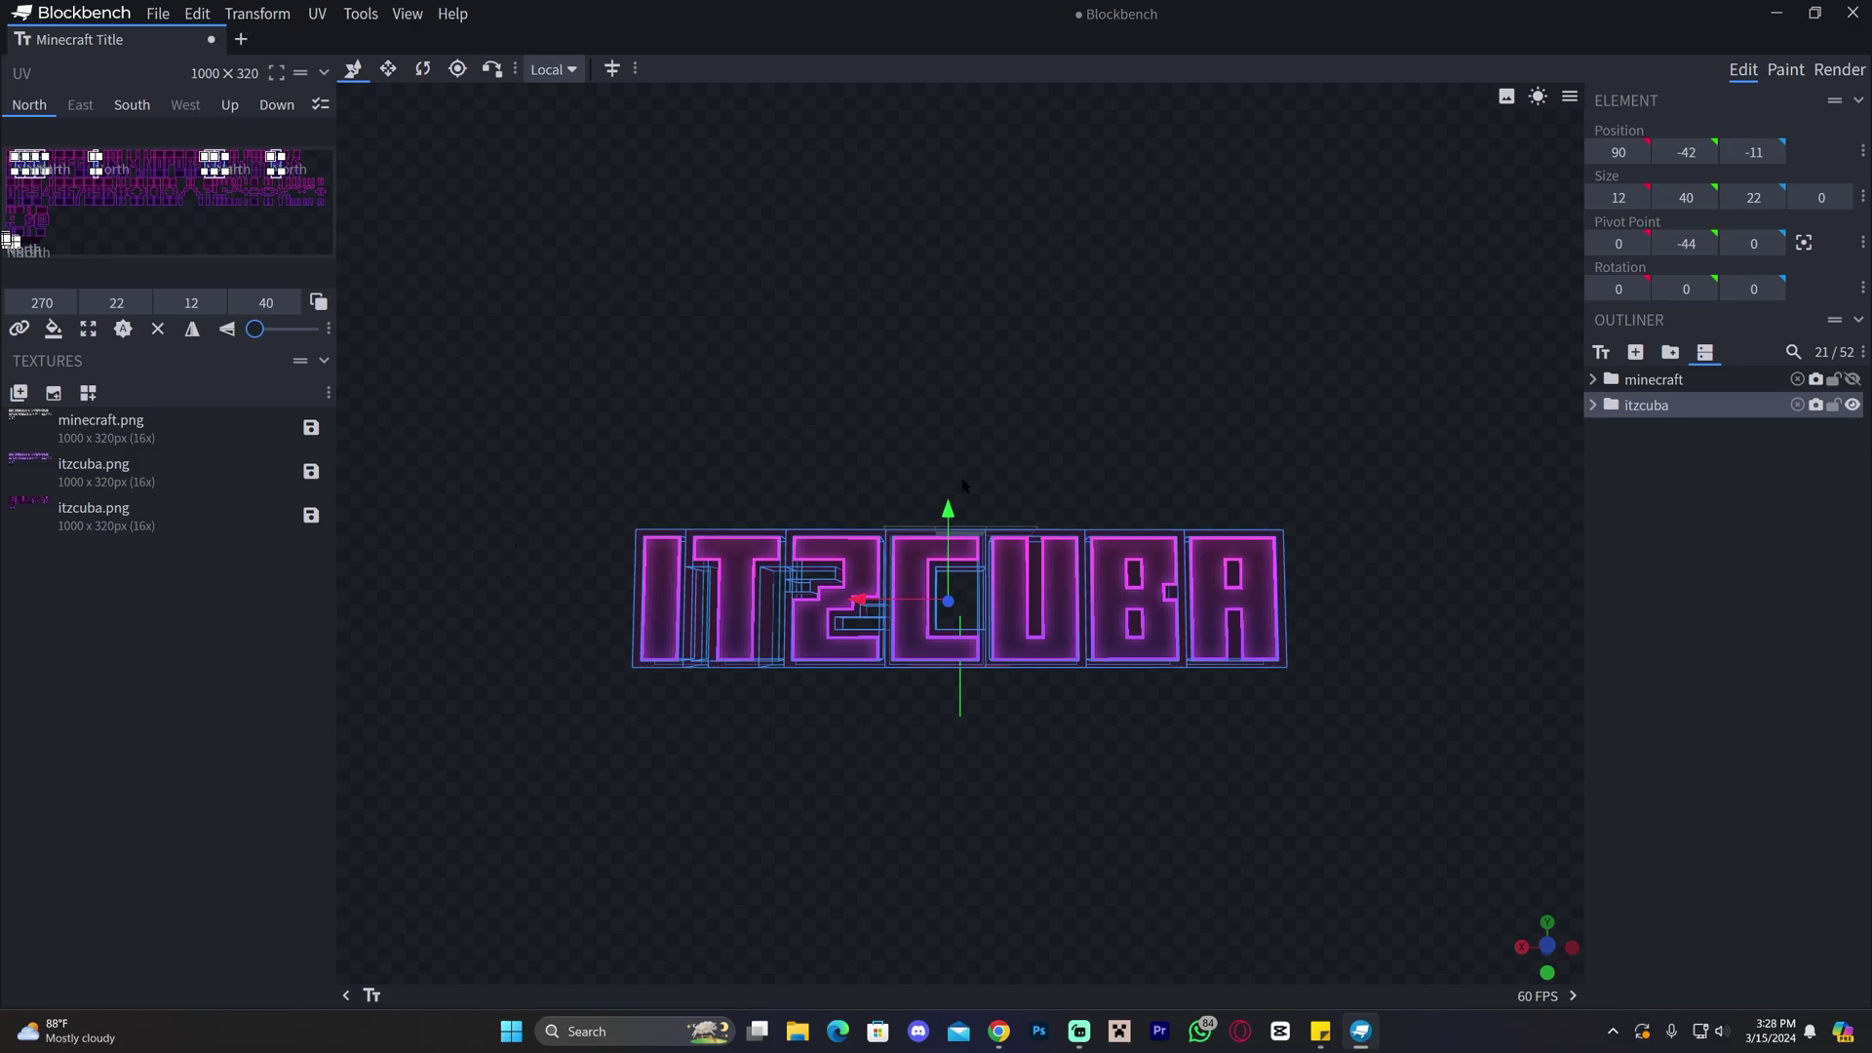
click(1852, 380)
drag(1380, 668, 852, 774)
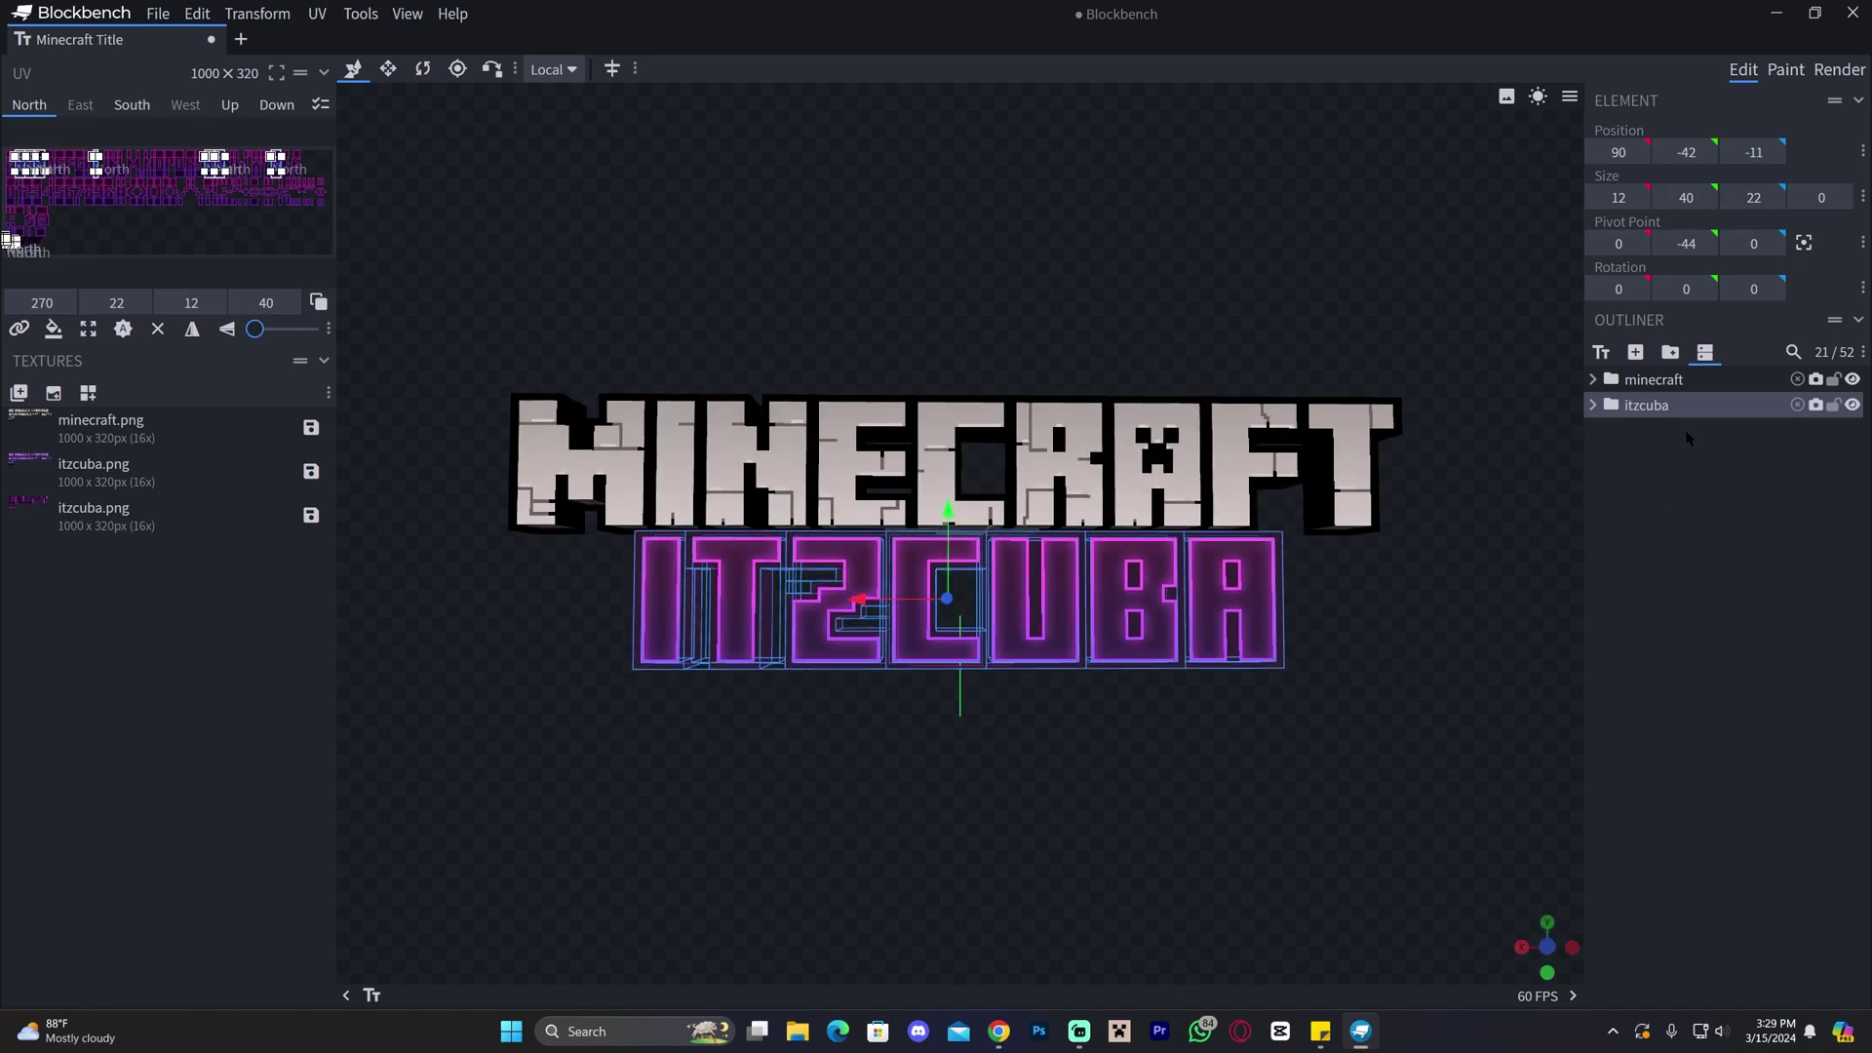
click(757, 704)
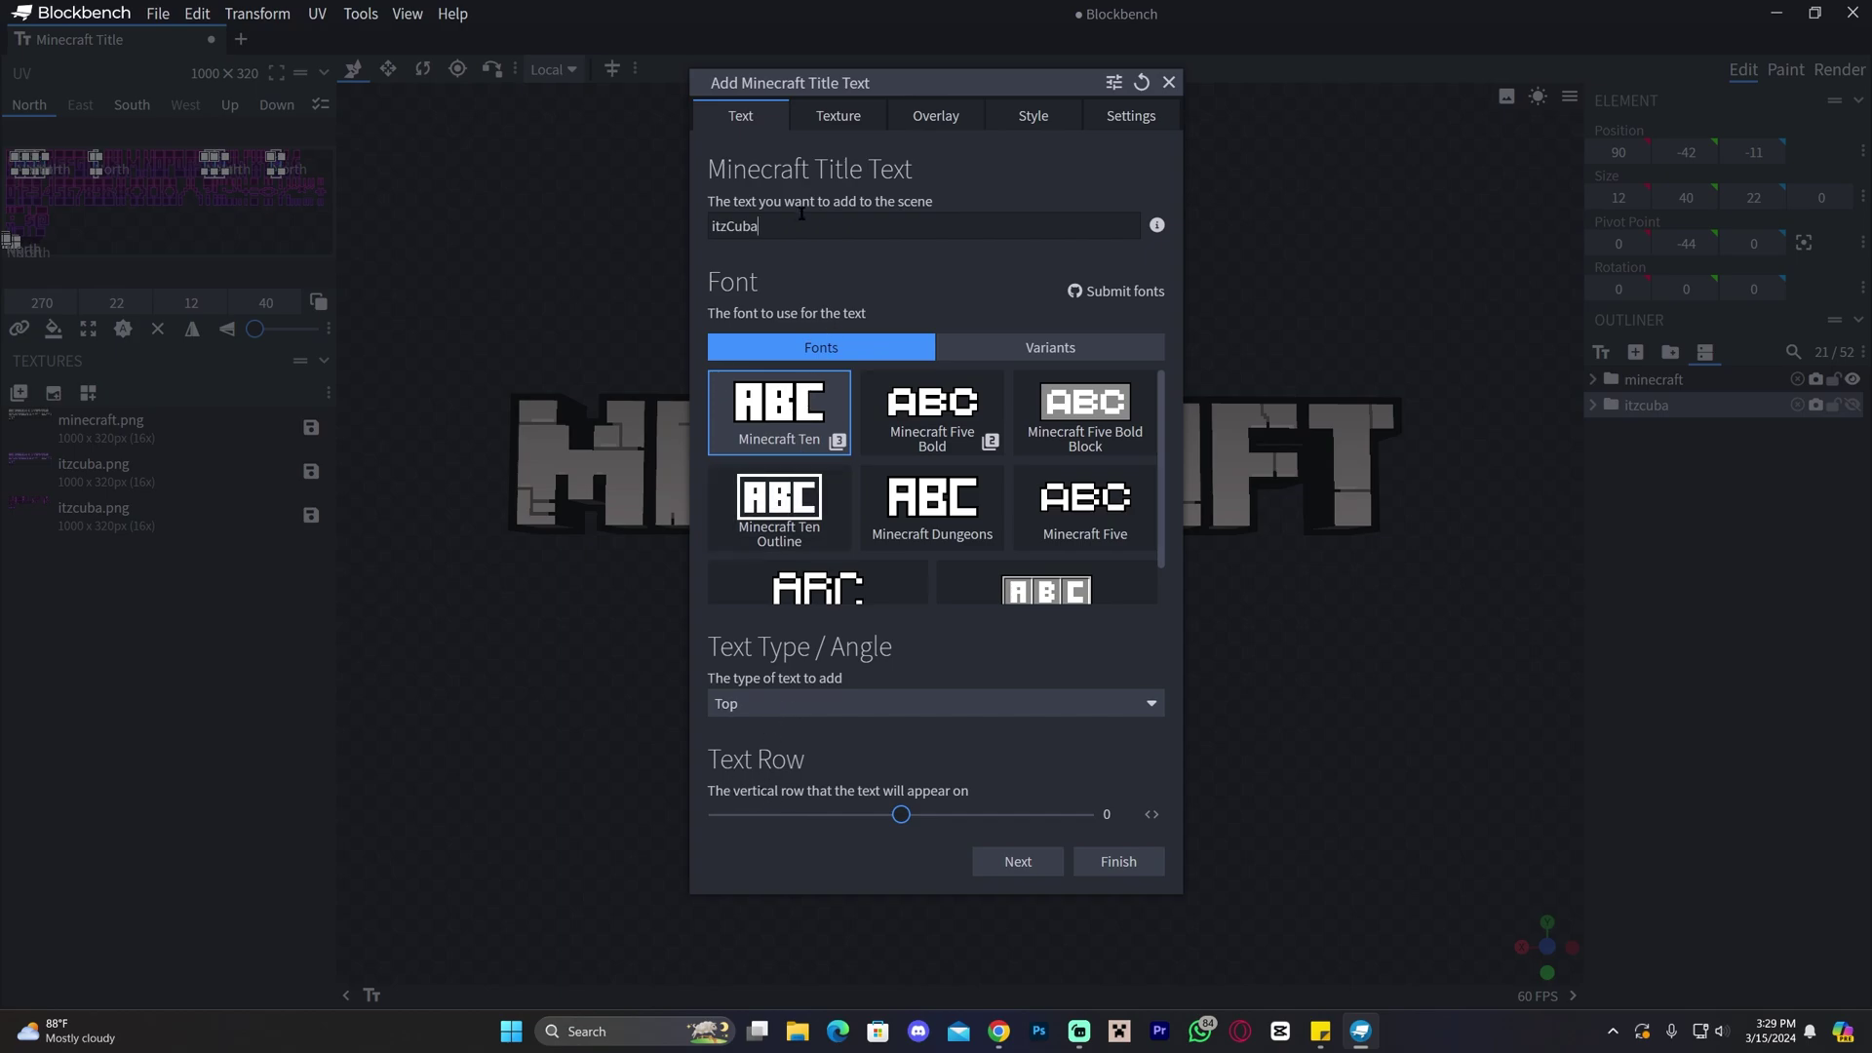
Step: Add itzCubaMedia as Bottom-type neon text beneath MINECRAFT, then begin another title text
click(777, 704)
click(800, 731)
click(1141, 862)
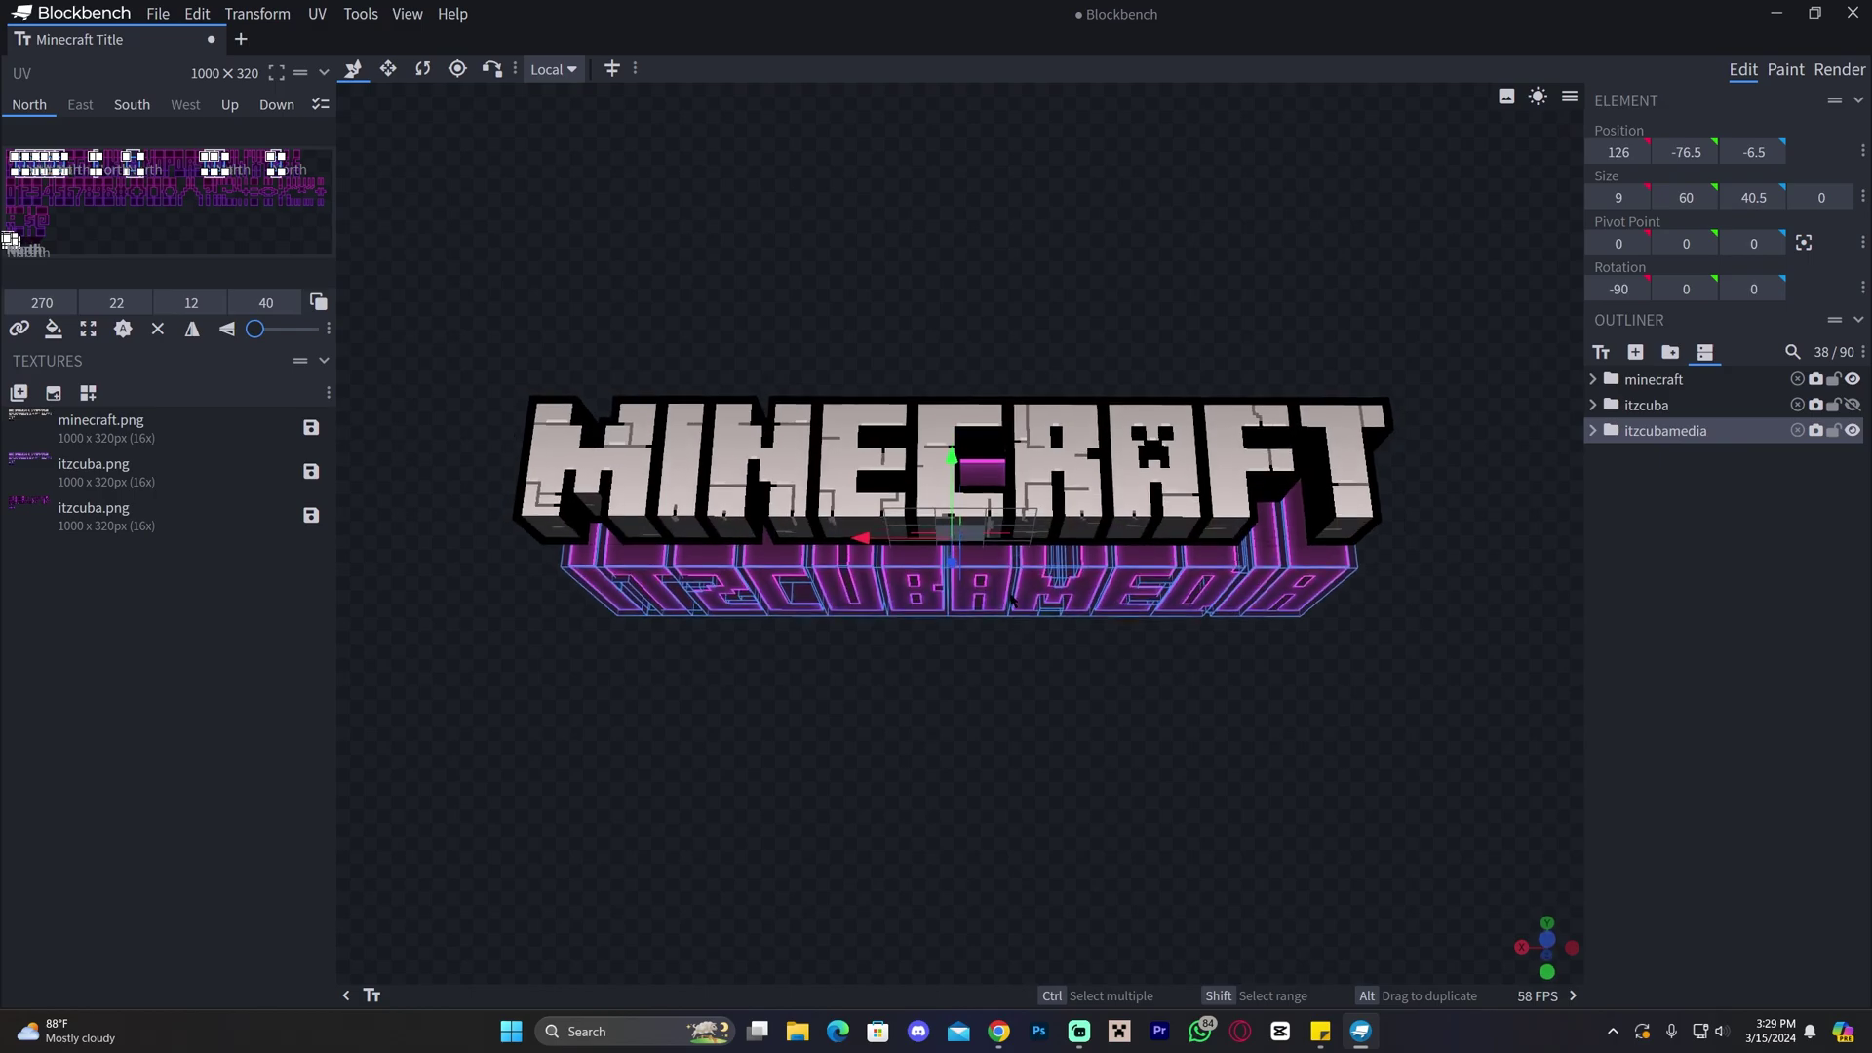
drag(1047, 698, 1054, 713)
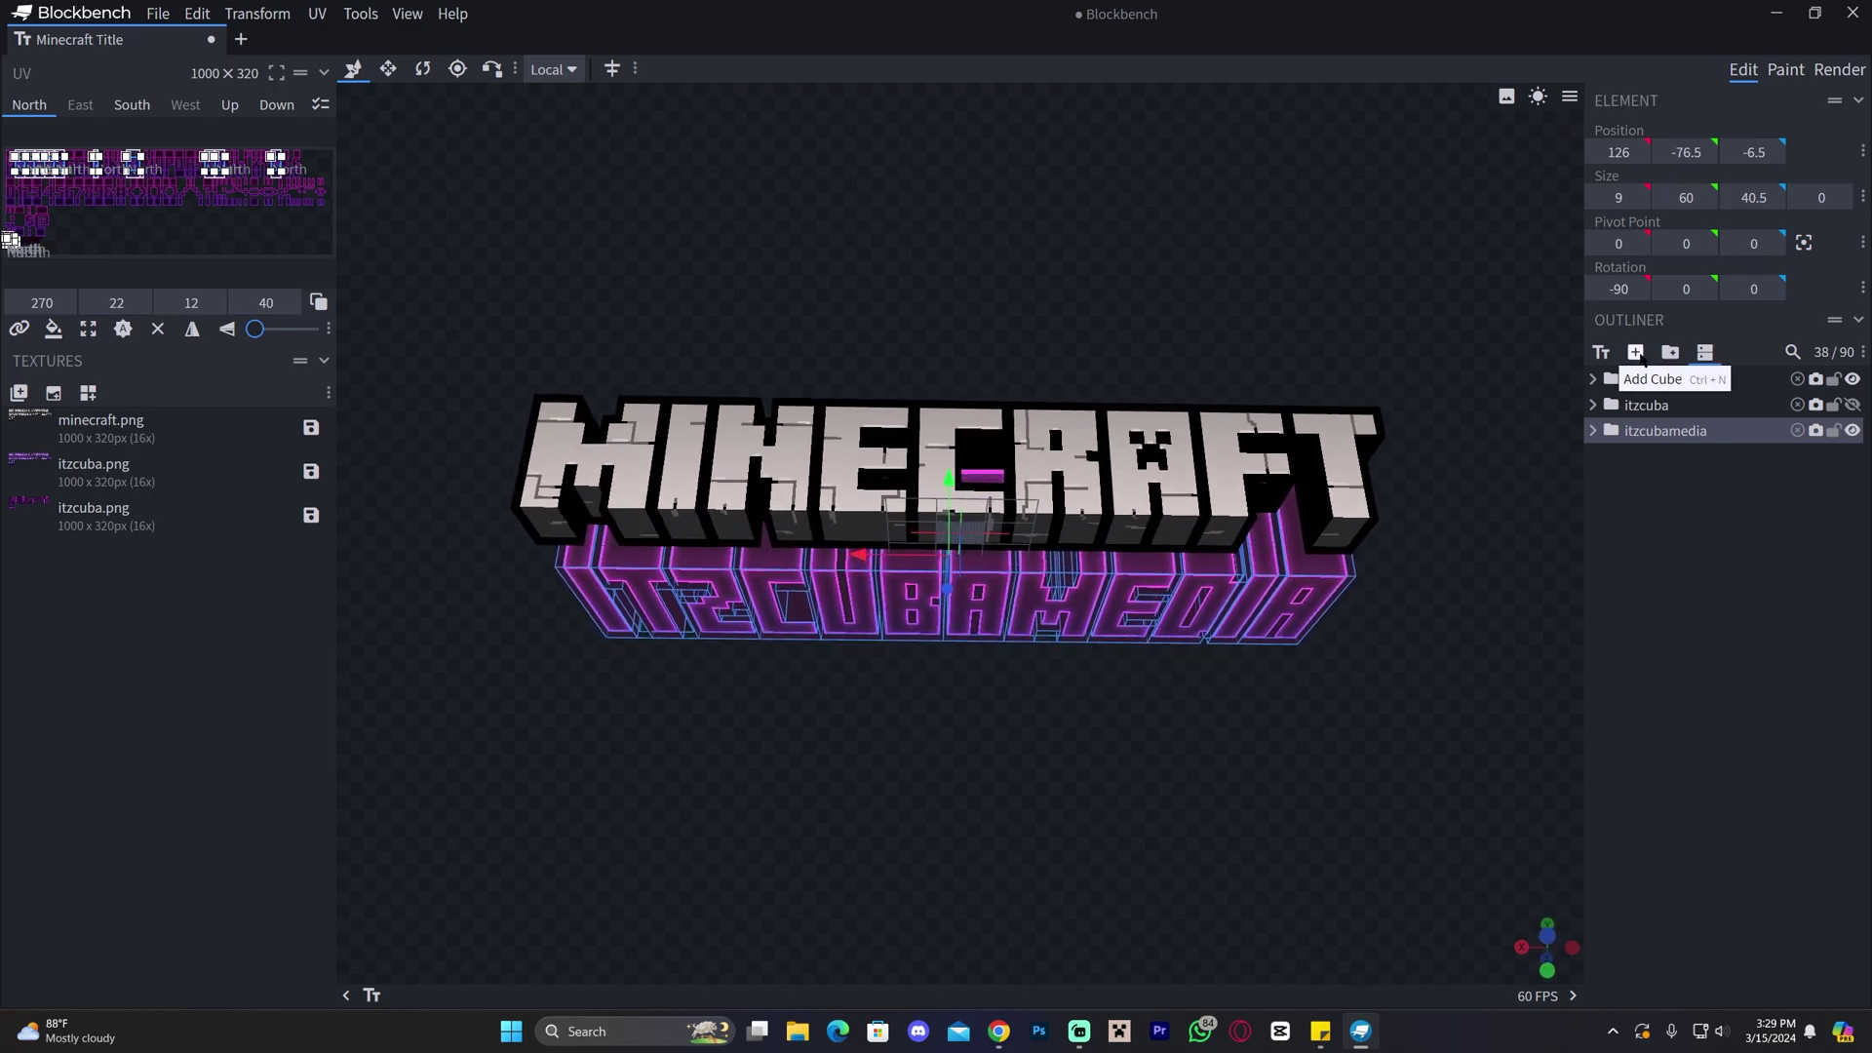
click(1601, 353)
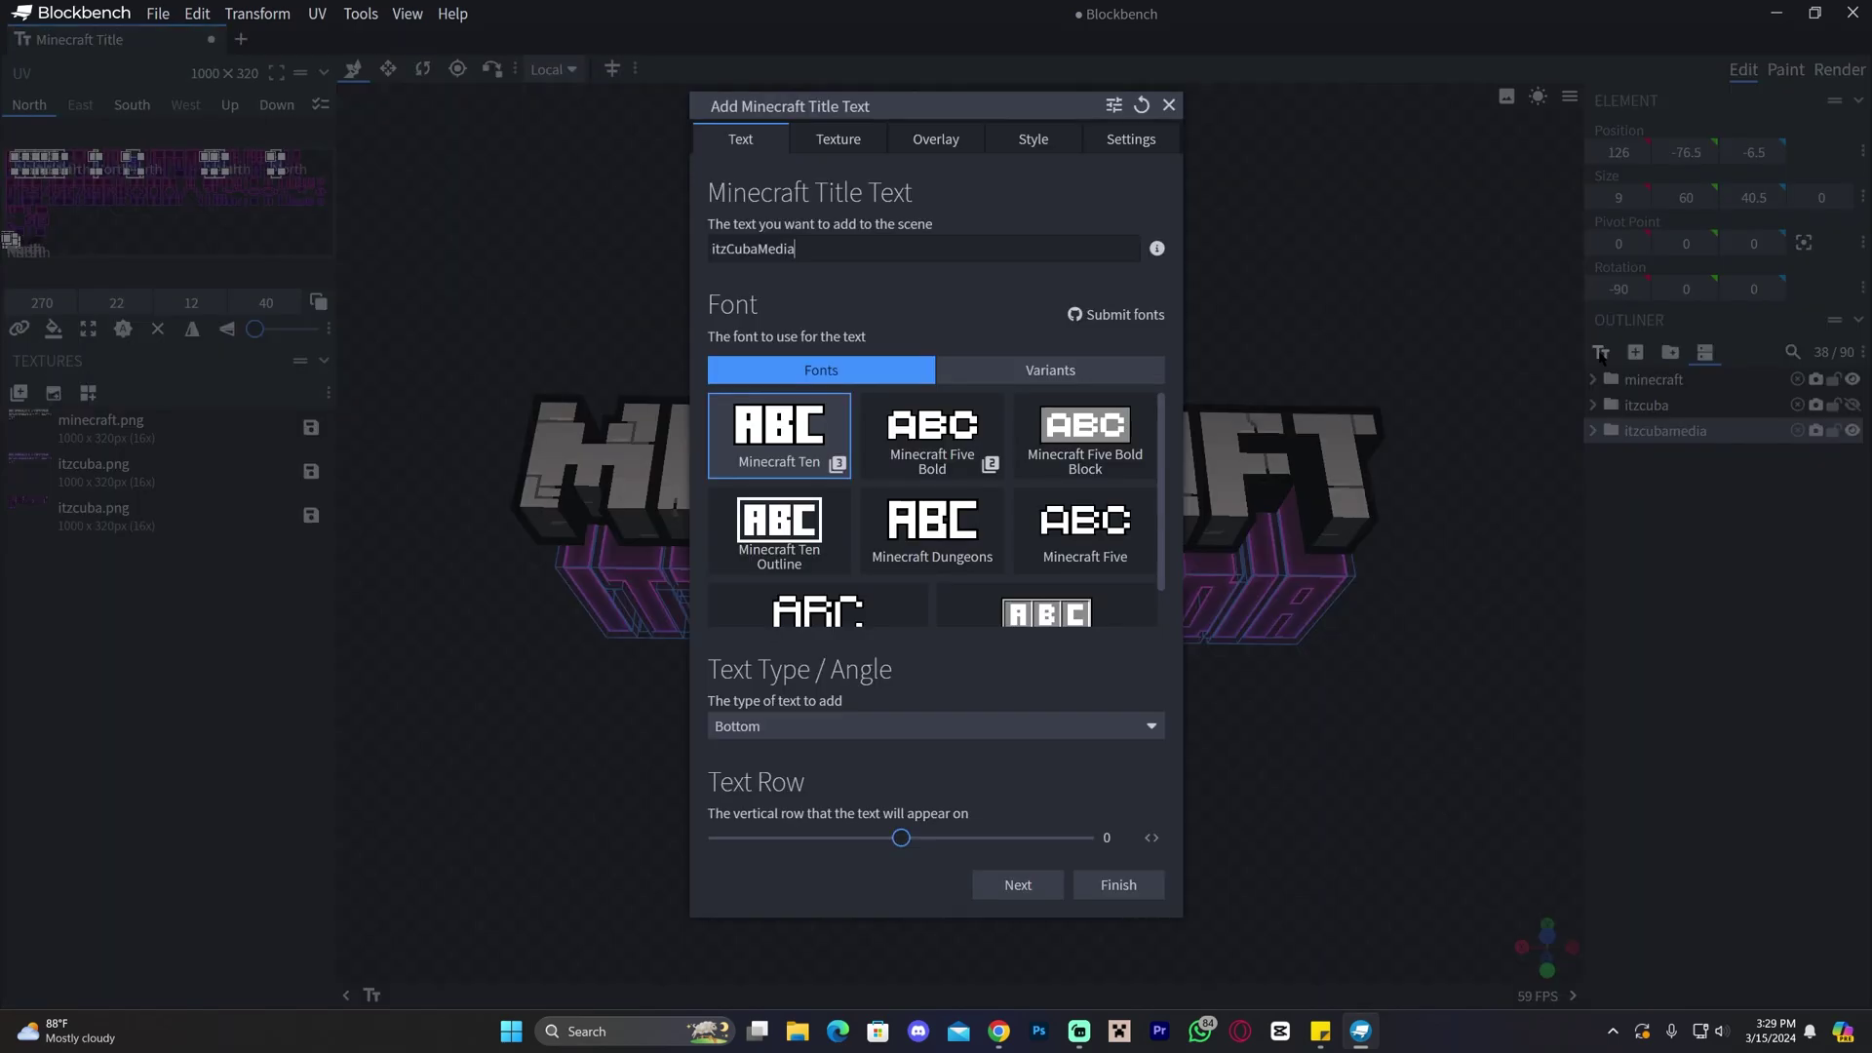
Step: Make the new title text Small type and replace its text with 'subscribe'
click(772, 729)
click(751, 807)
drag(797, 249, 698, 257)
text(subscribe)
drag(782, 249, 694, 257)
click(876, 257)
Step: Browse the Tileables textures, then pick the red Live texture
click(1018, 885)
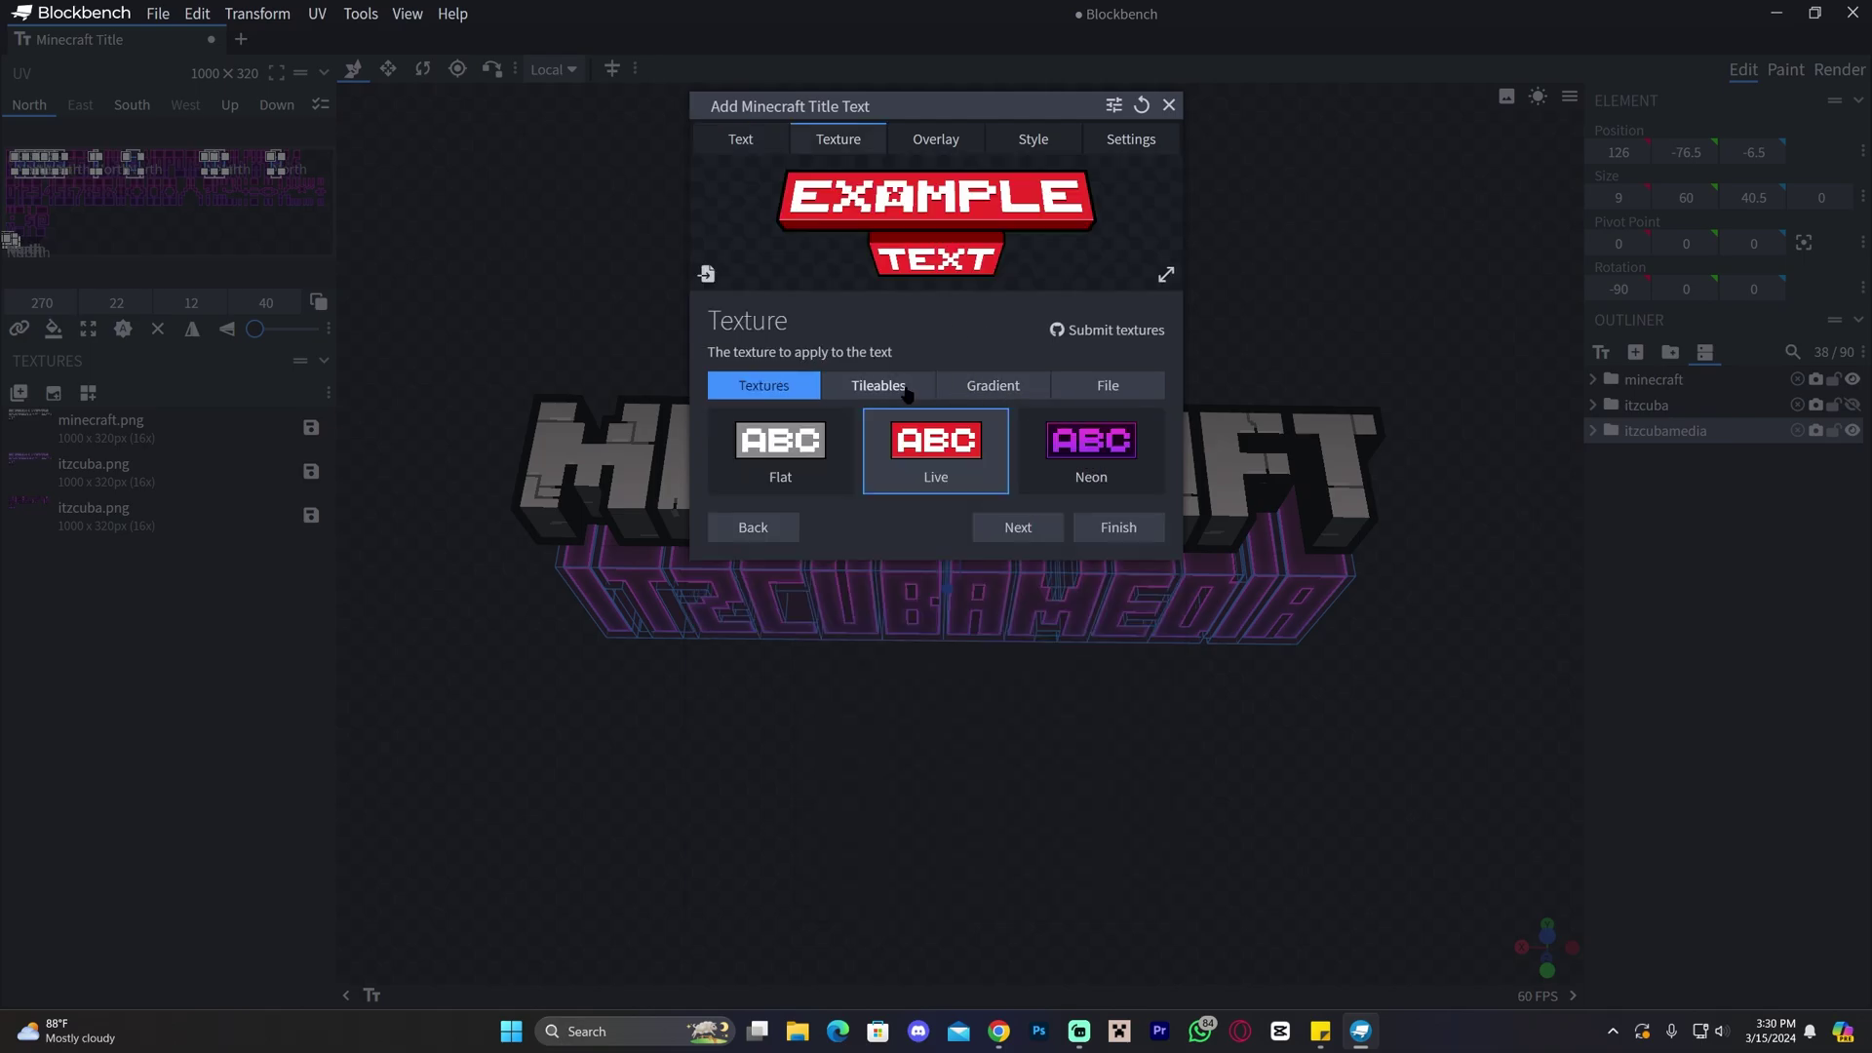
click(887, 391)
scroll(980, 521, down, 3)
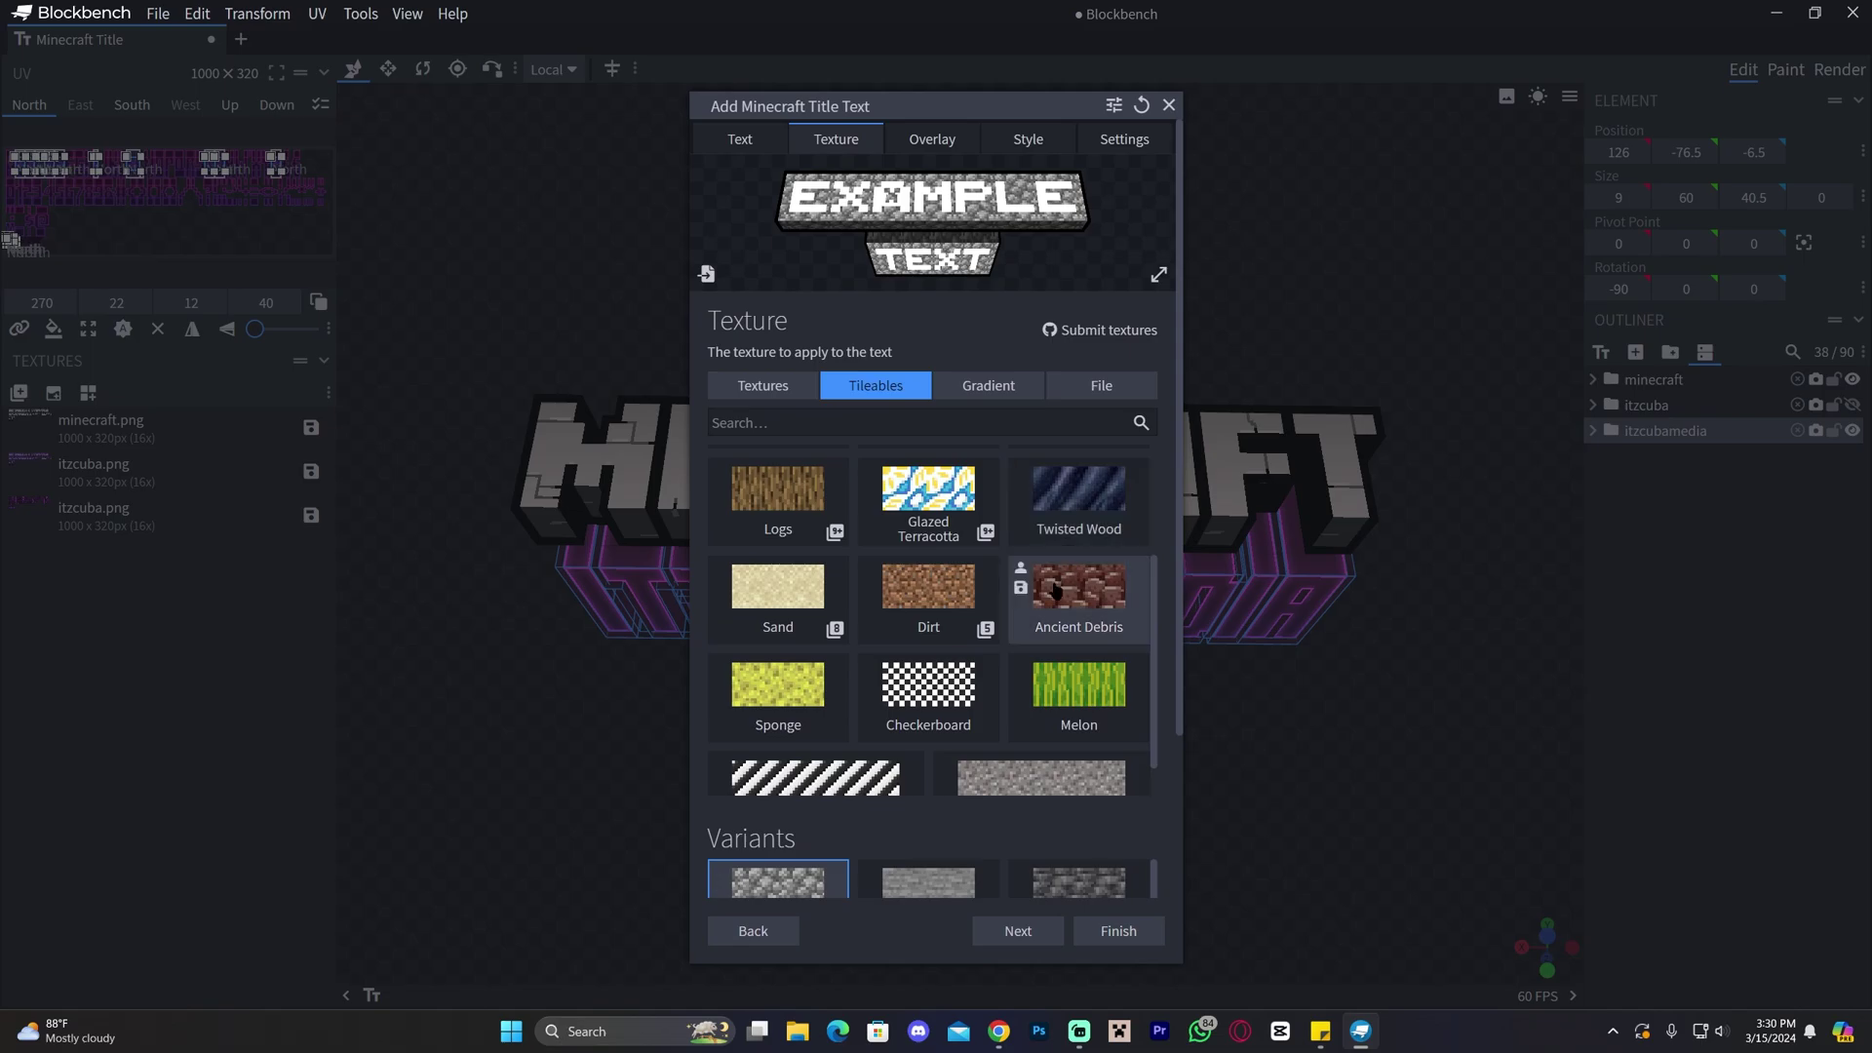
scroll(980, 522, up, 3)
click(763, 385)
click(955, 463)
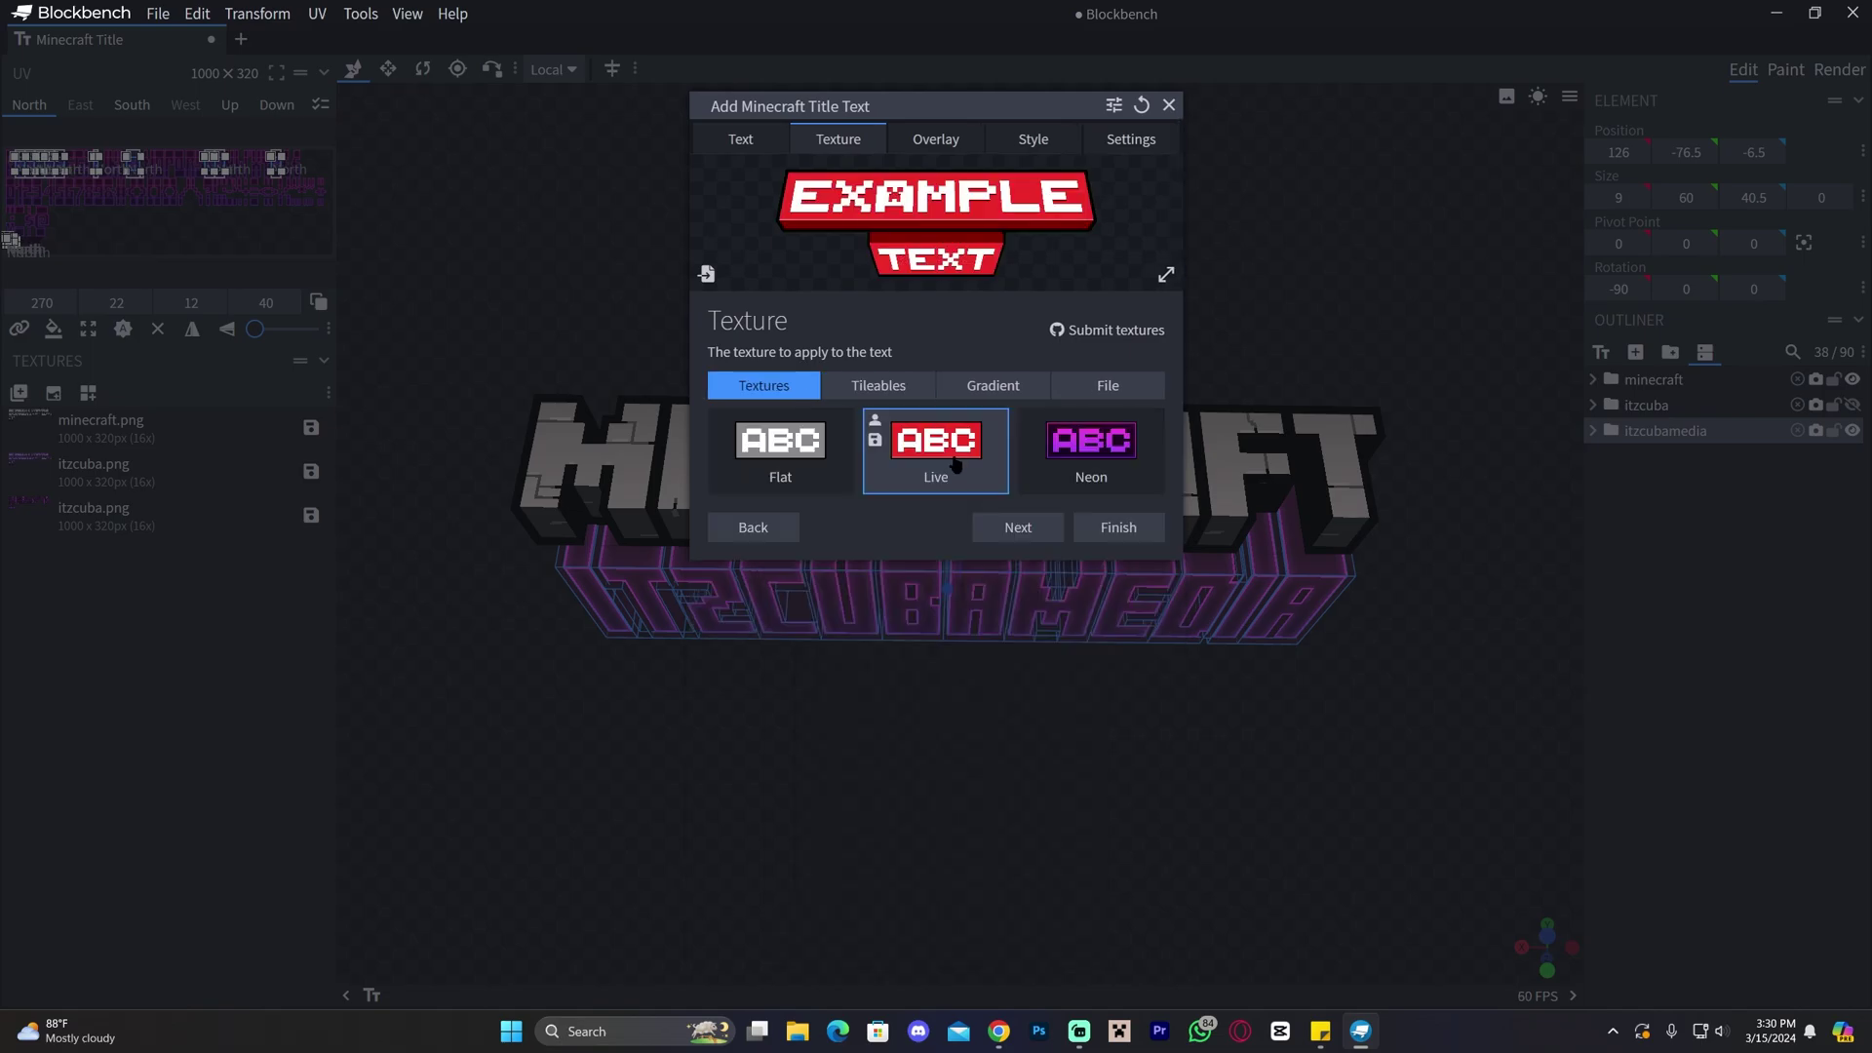
Step: Try a Gradient texture with a red top colour, then keep Live and finish the SUBSCRIBE badge
click(987, 385)
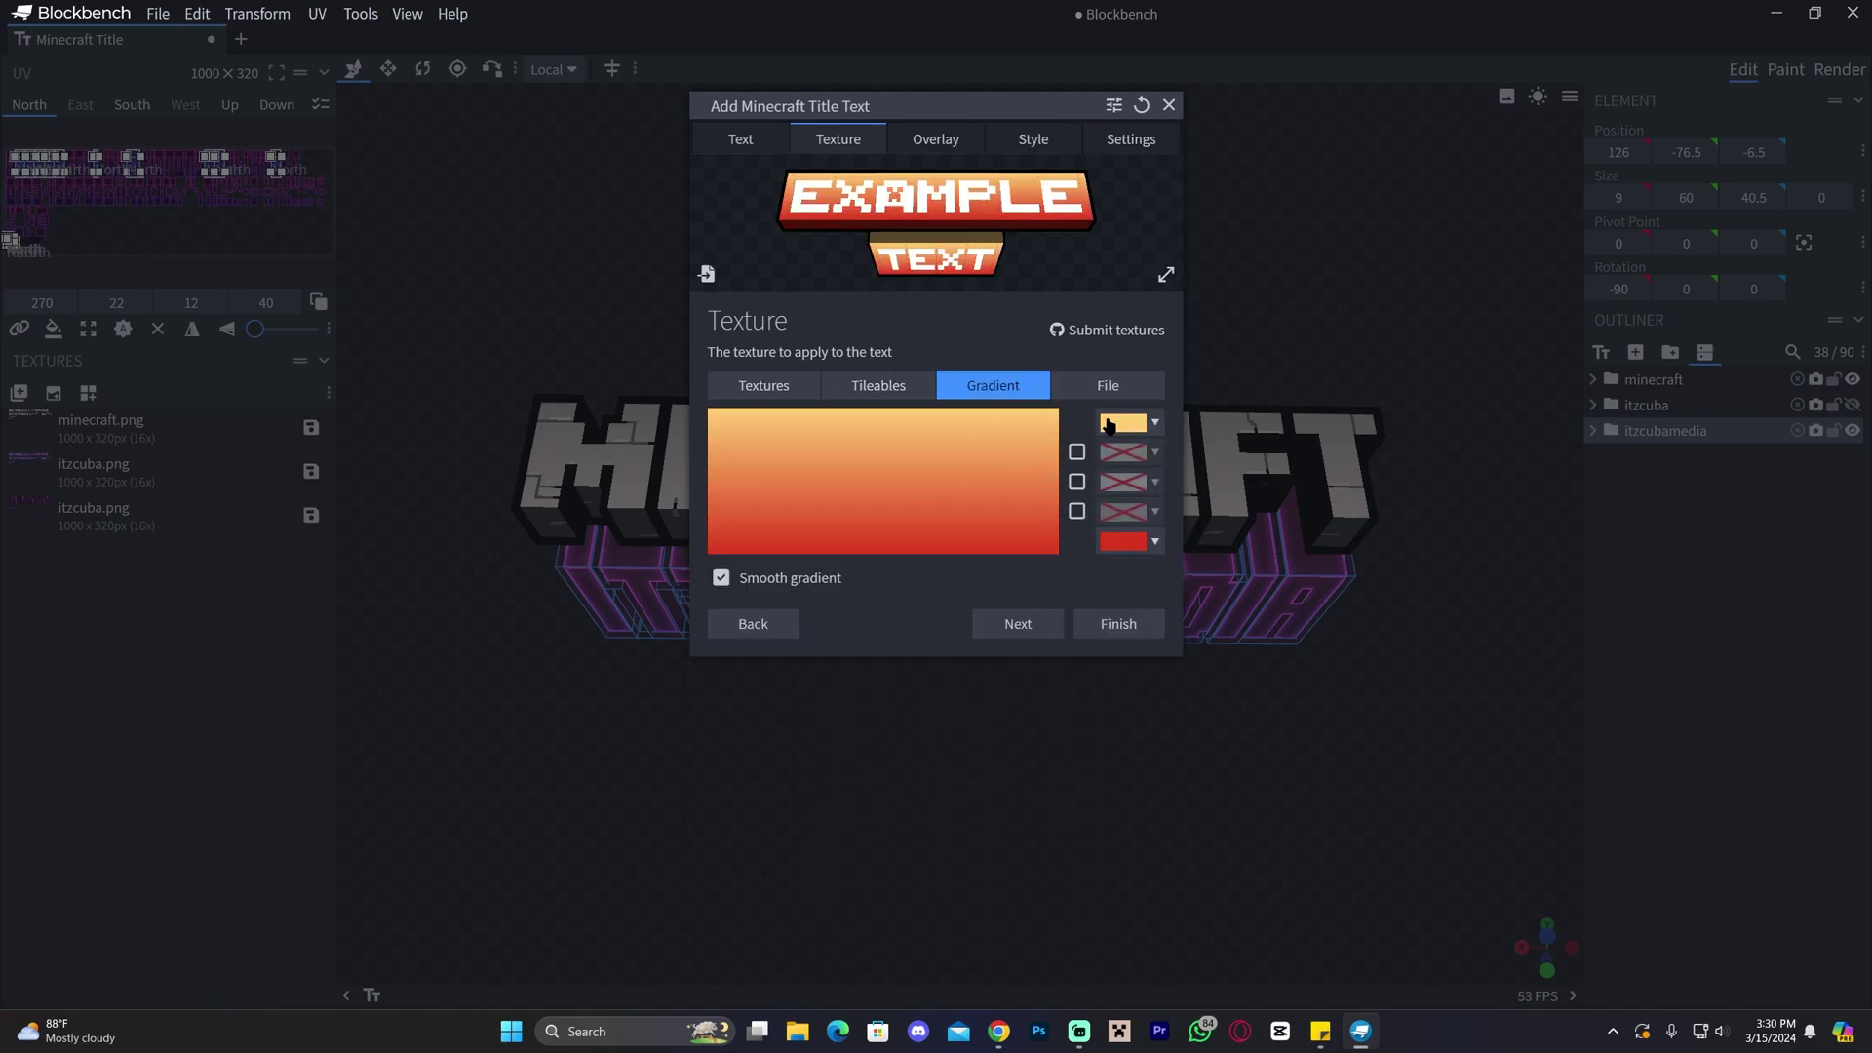
click(1122, 423)
click(1255, 484)
drag(1255, 489, 1257, 447)
click(1156, 422)
click(764, 386)
click(931, 453)
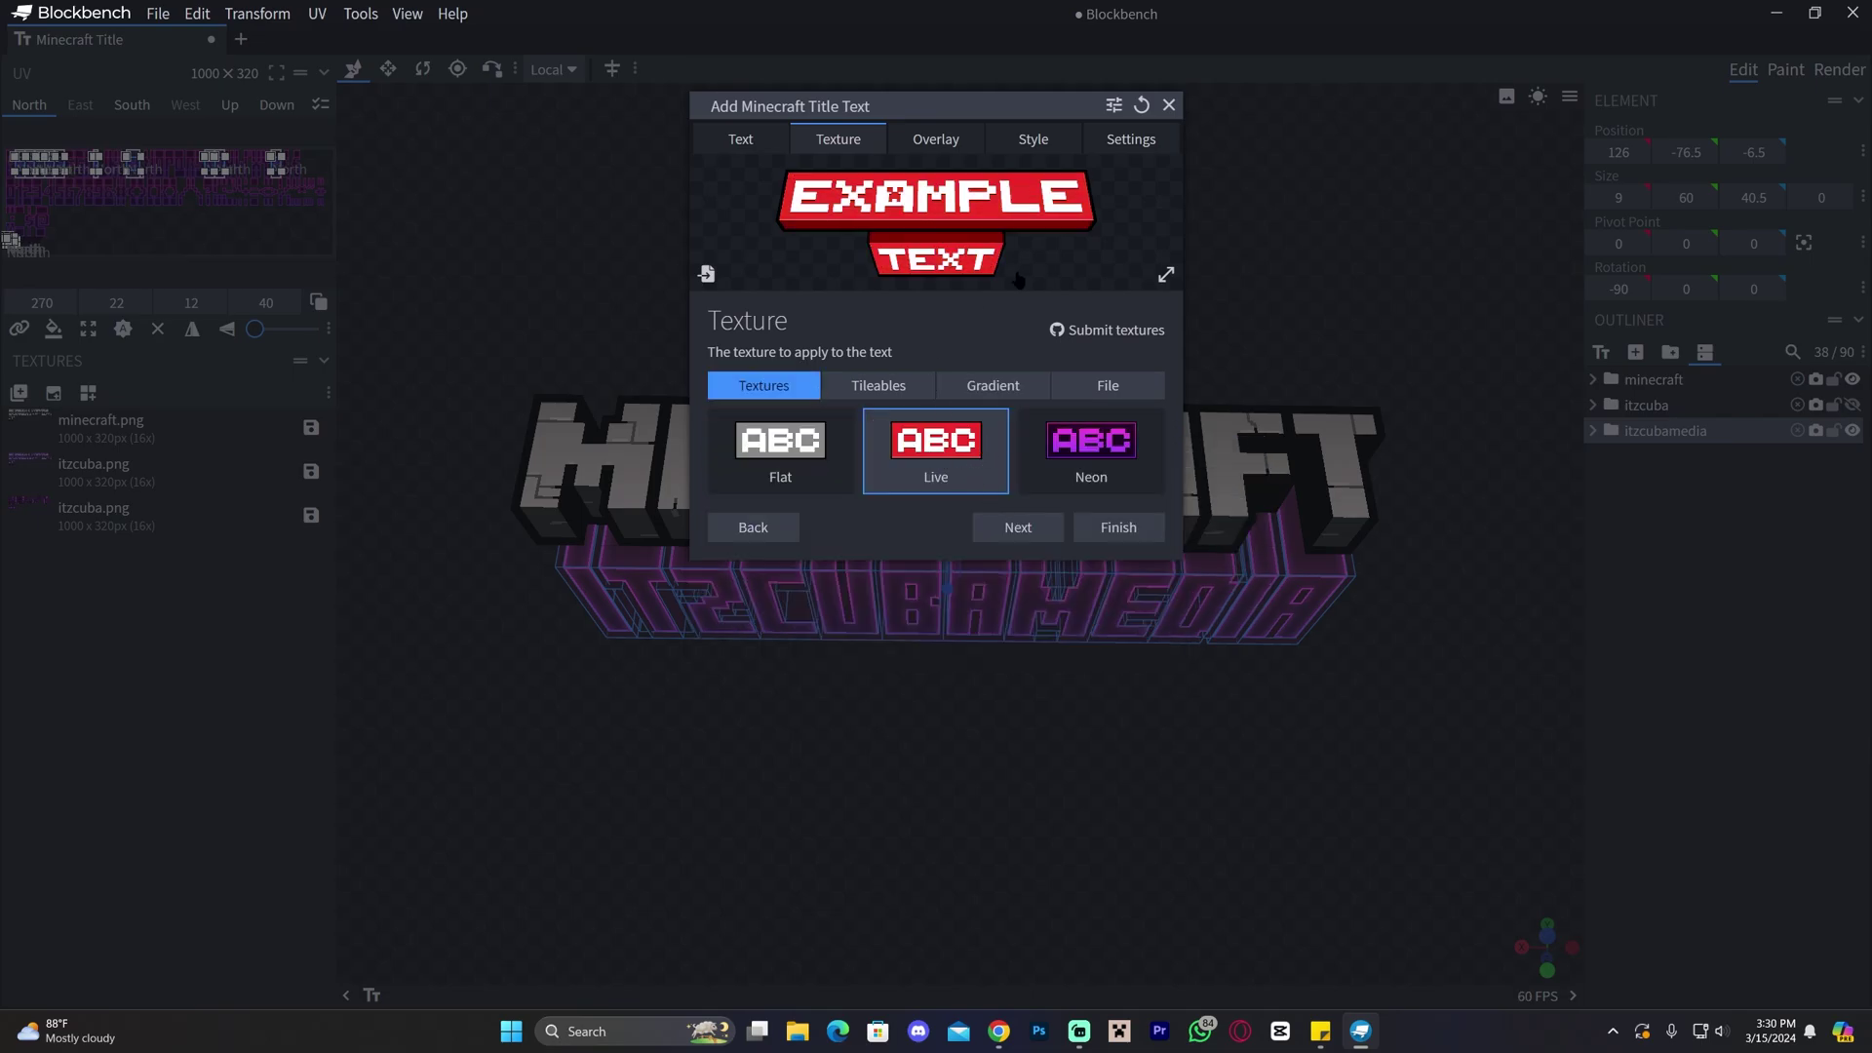
click(1121, 533)
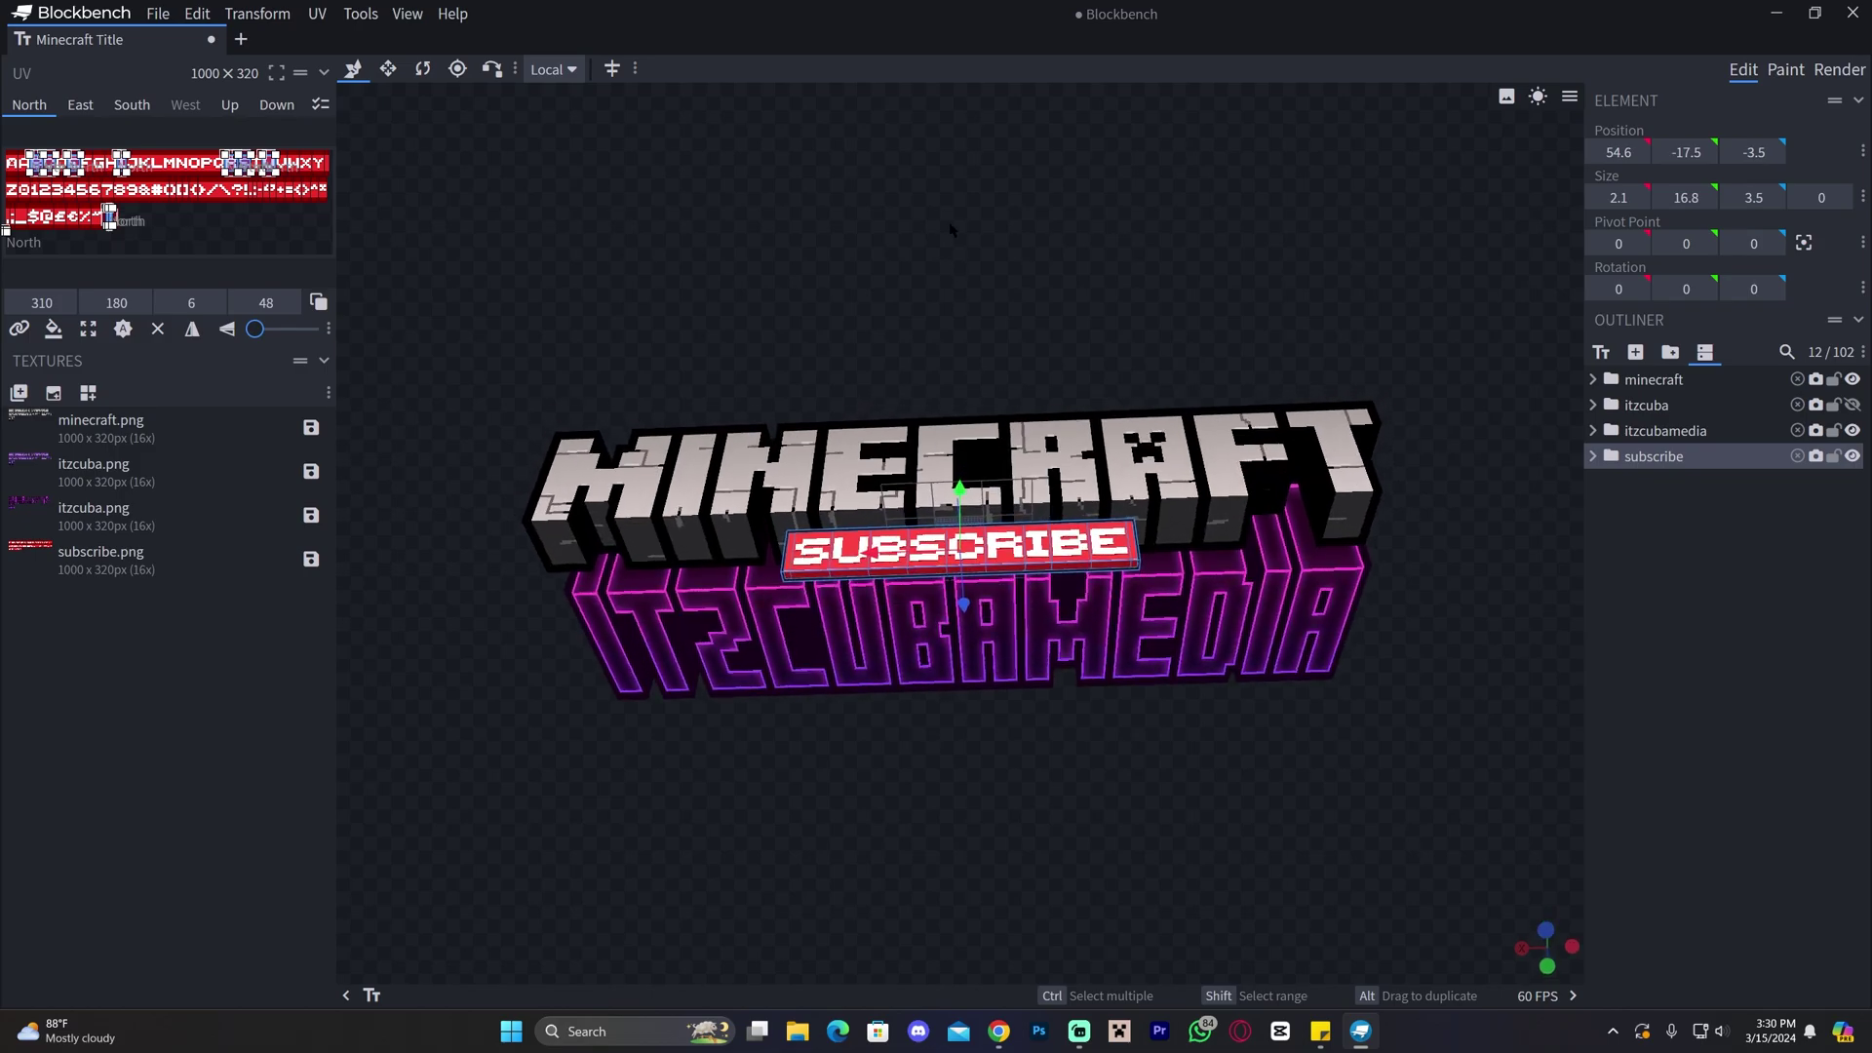
Step: Switch to the Render tab to preview the stacked MINECRAFT, SUBSCRIBE and ITZCUBAMEDIA title
click(1839, 69)
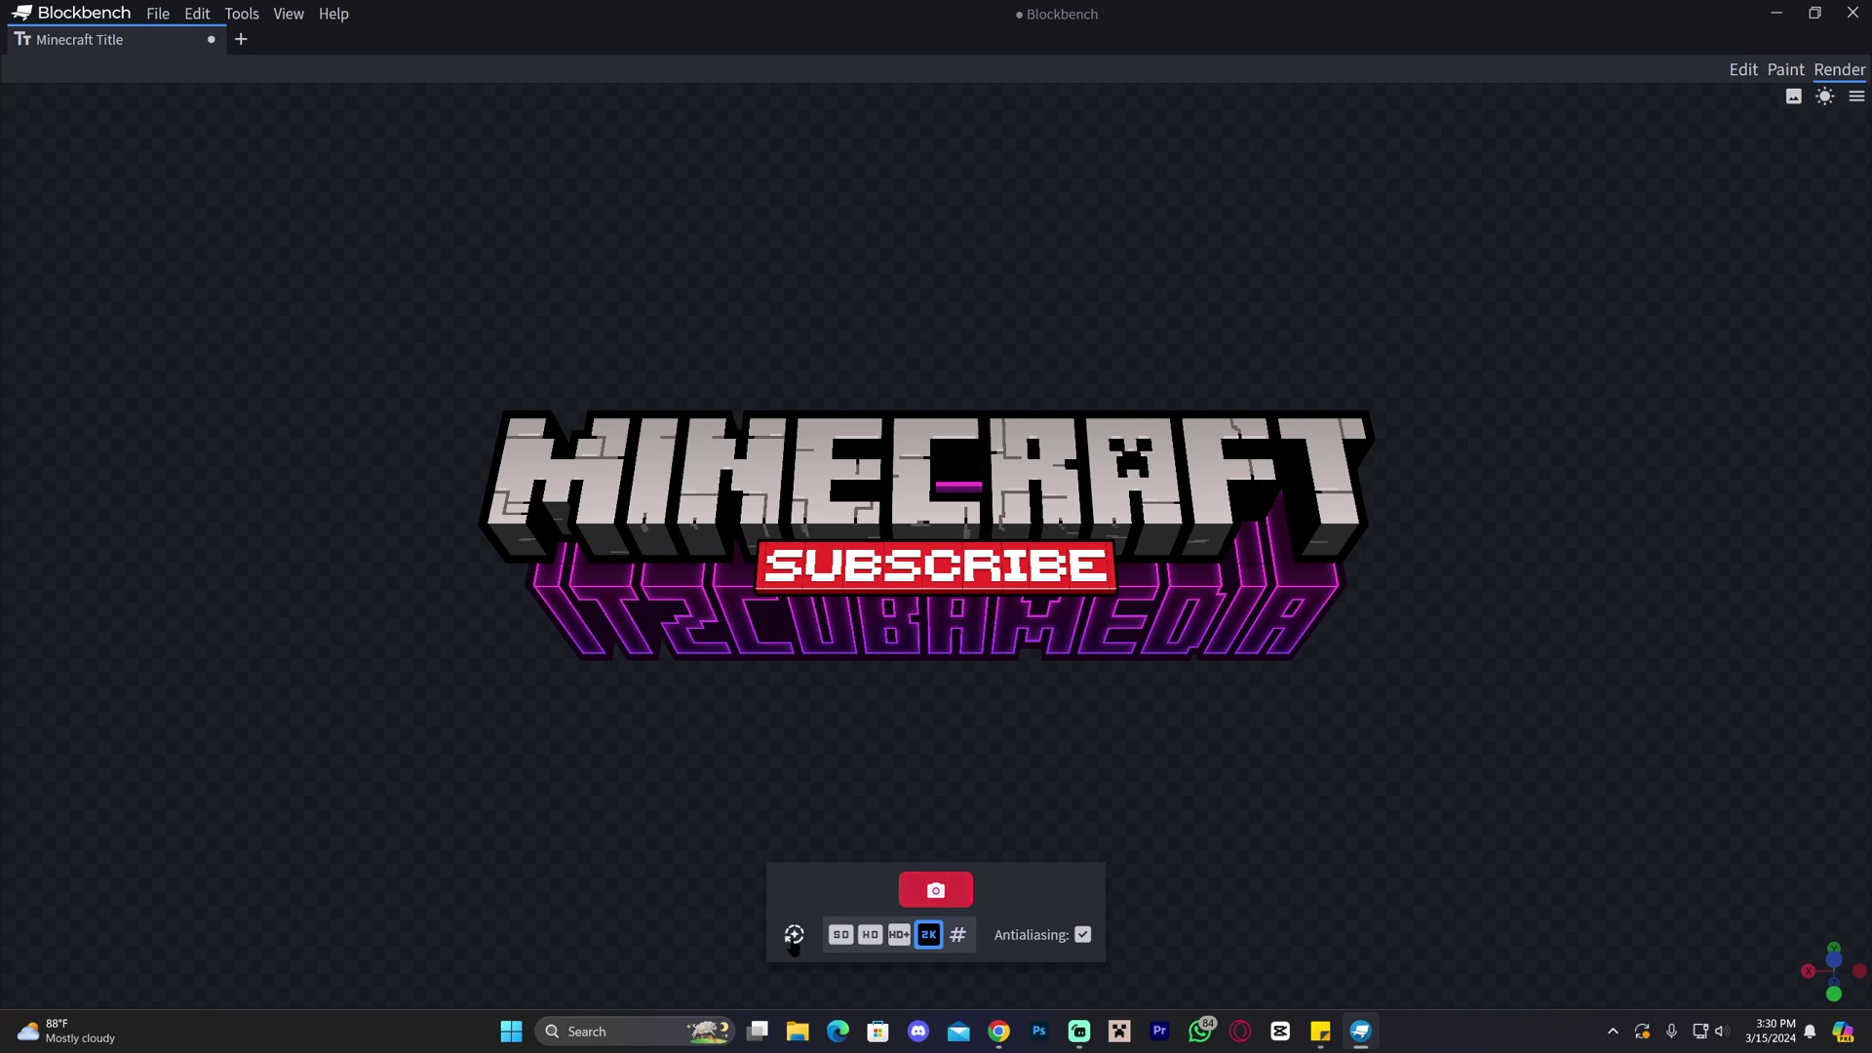
Step: Render the title with the camera button and save the image as minecraft_title.png
click(941, 892)
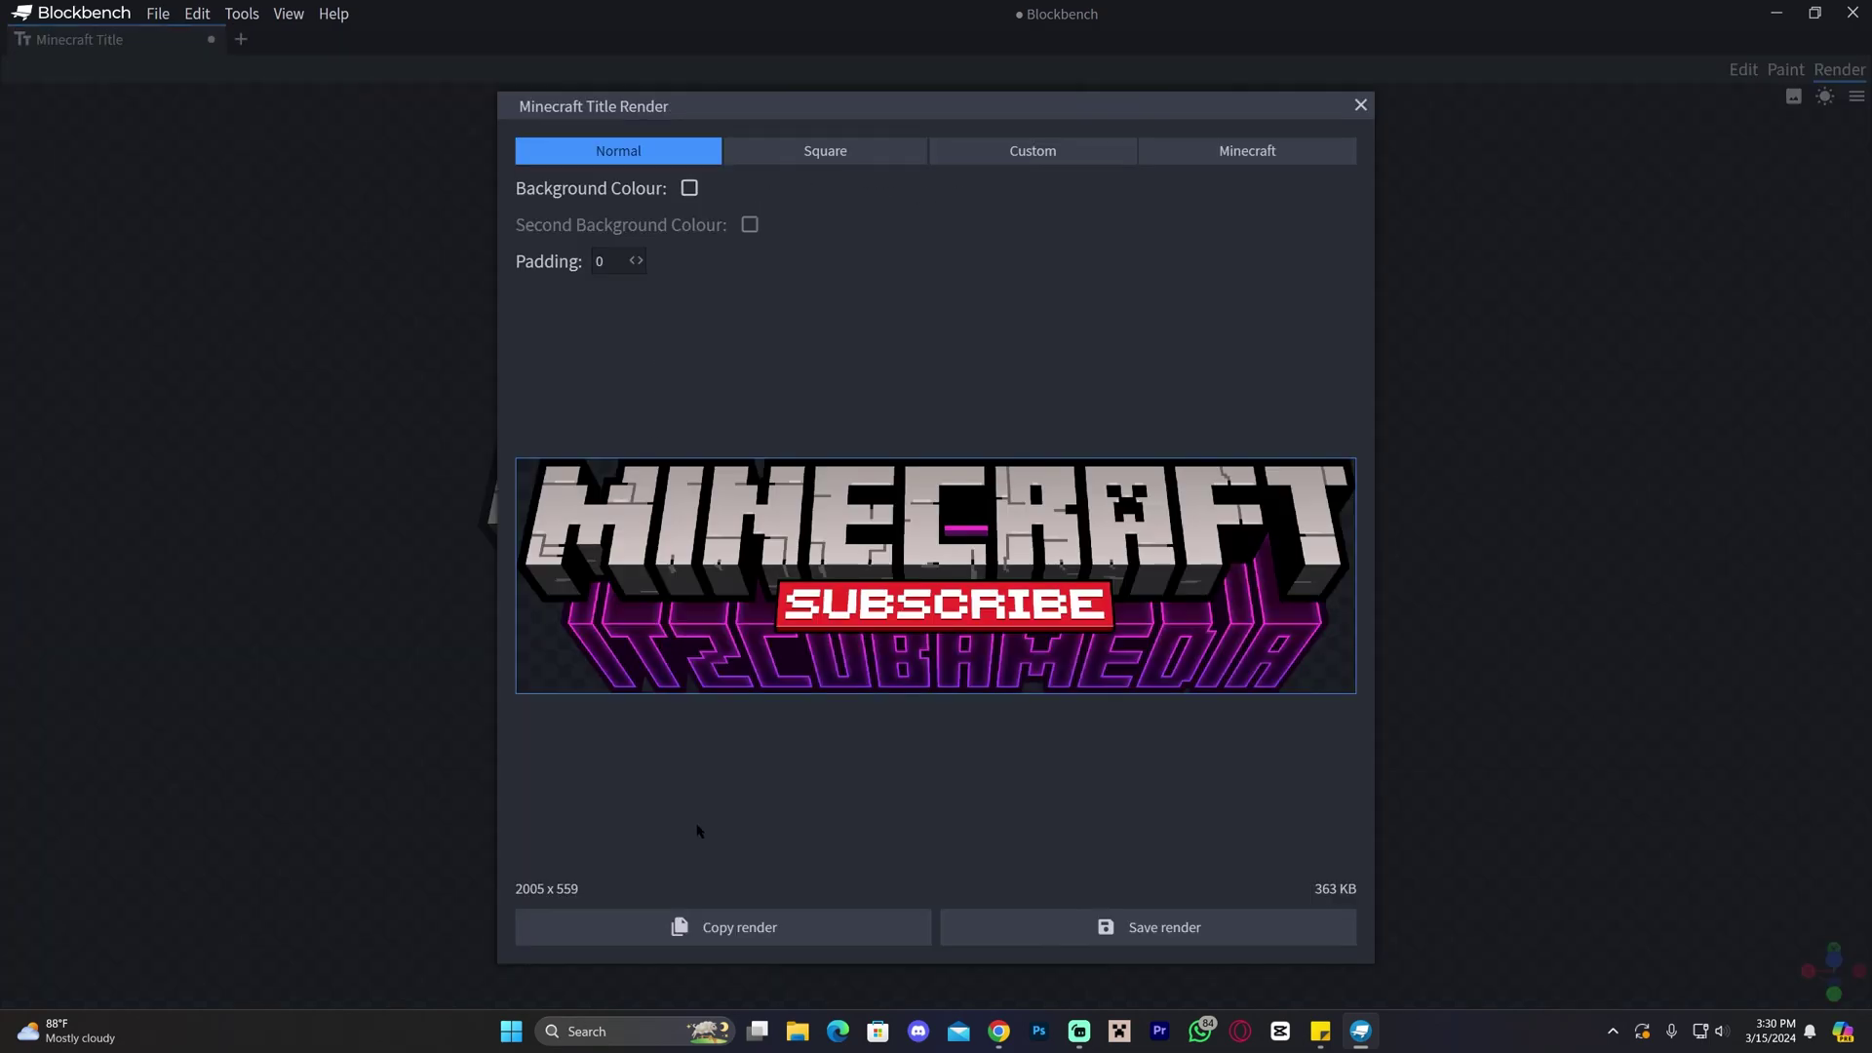
click(1126, 933)
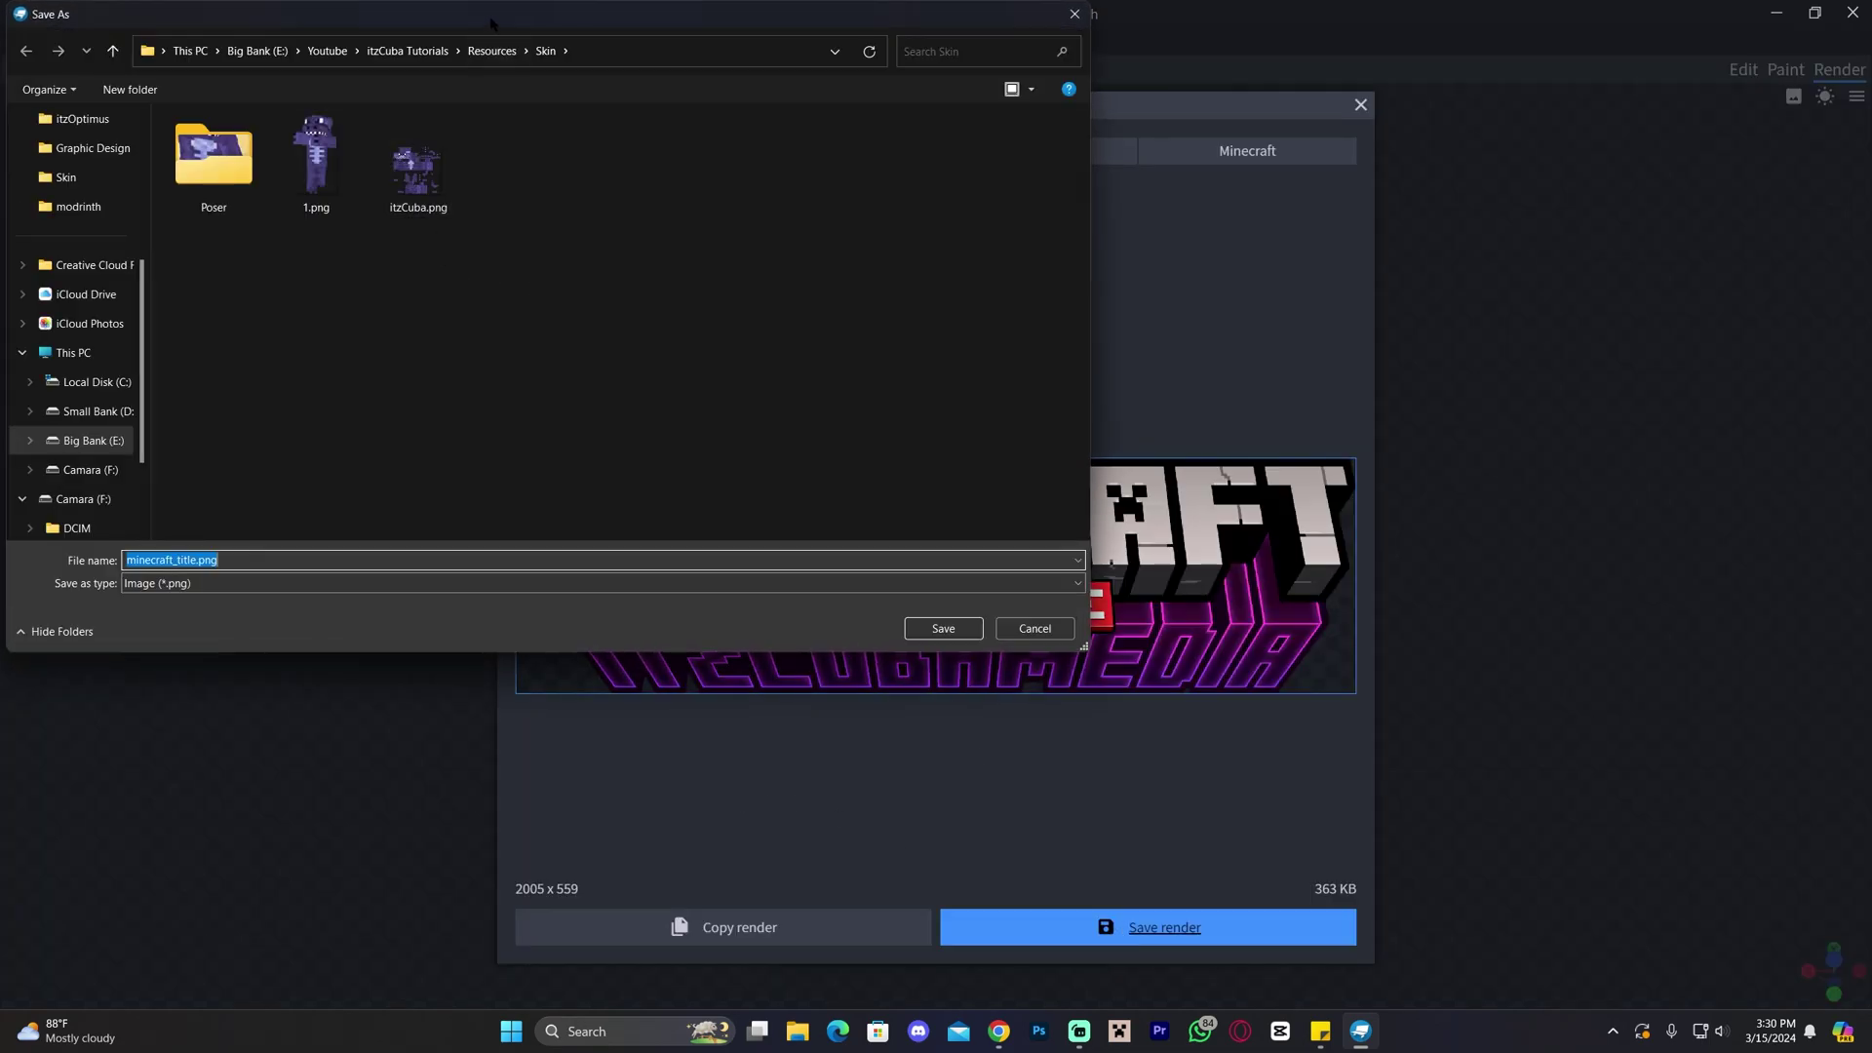
drag(491, 22, 551, 92)
click(710, 249)
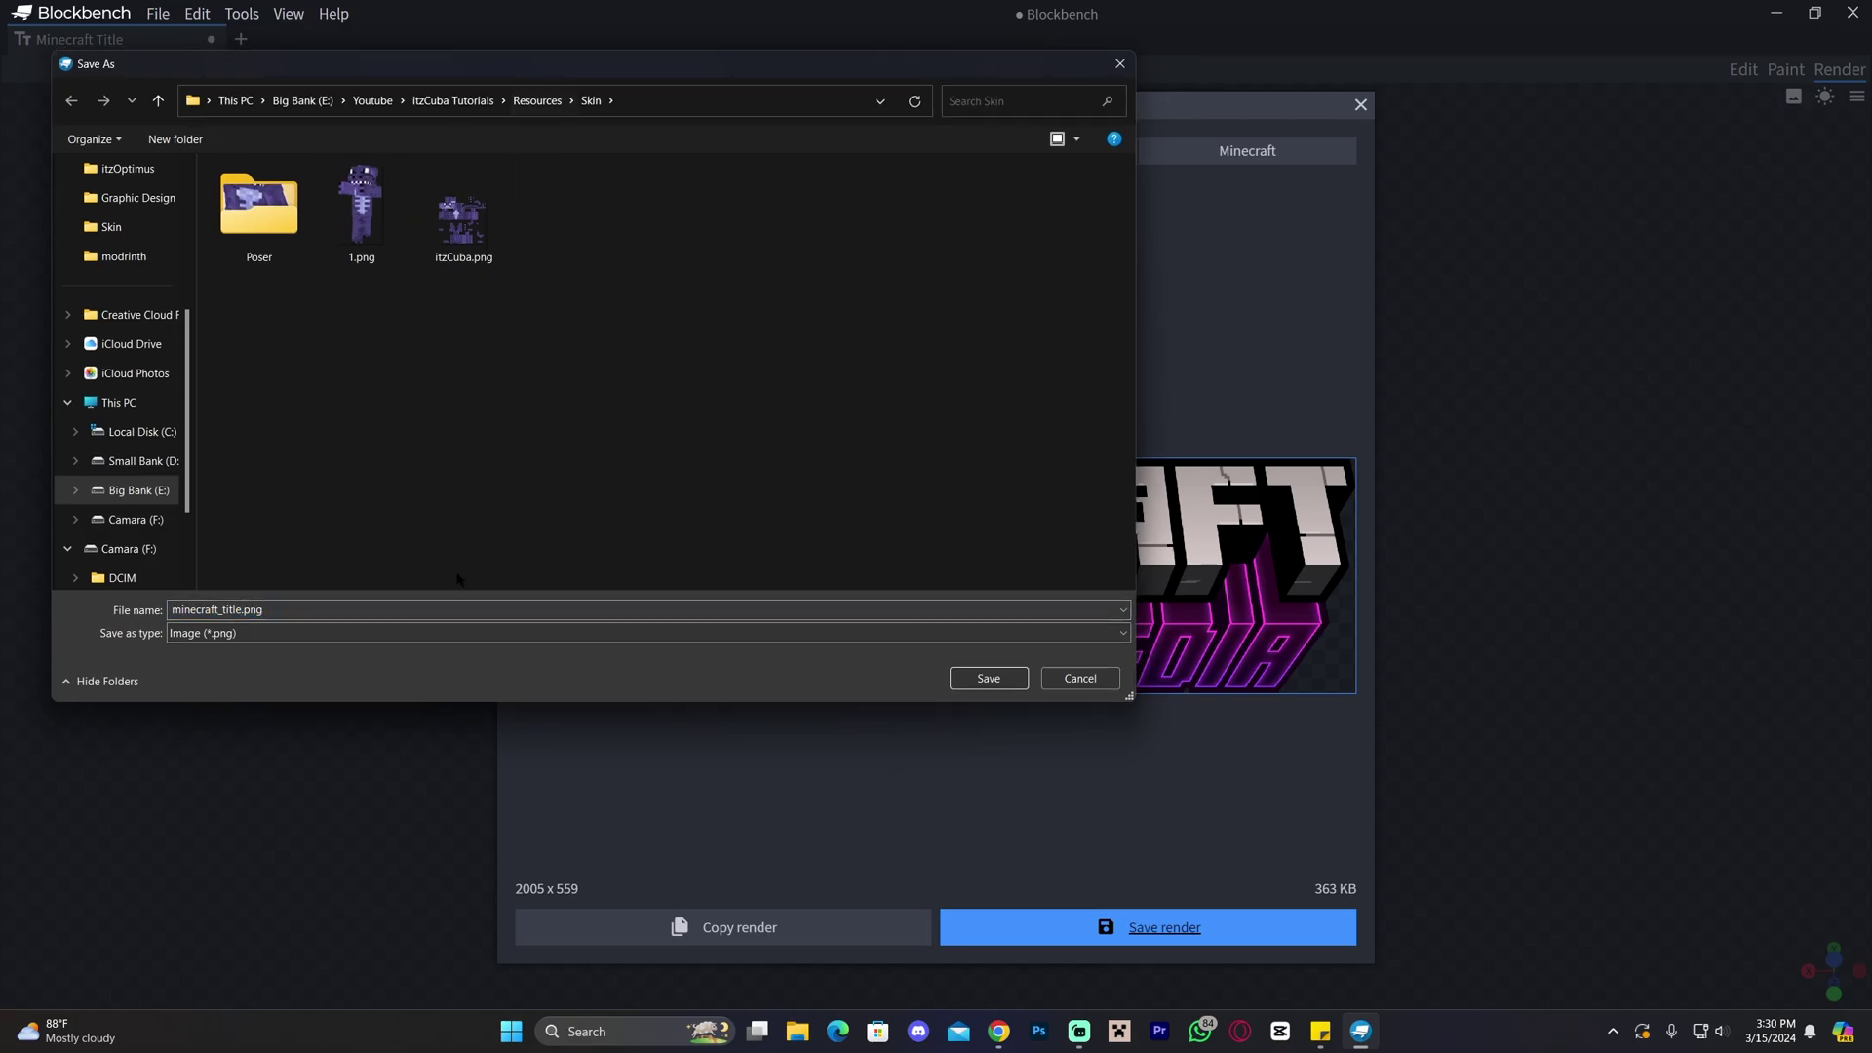
click(991, 681)
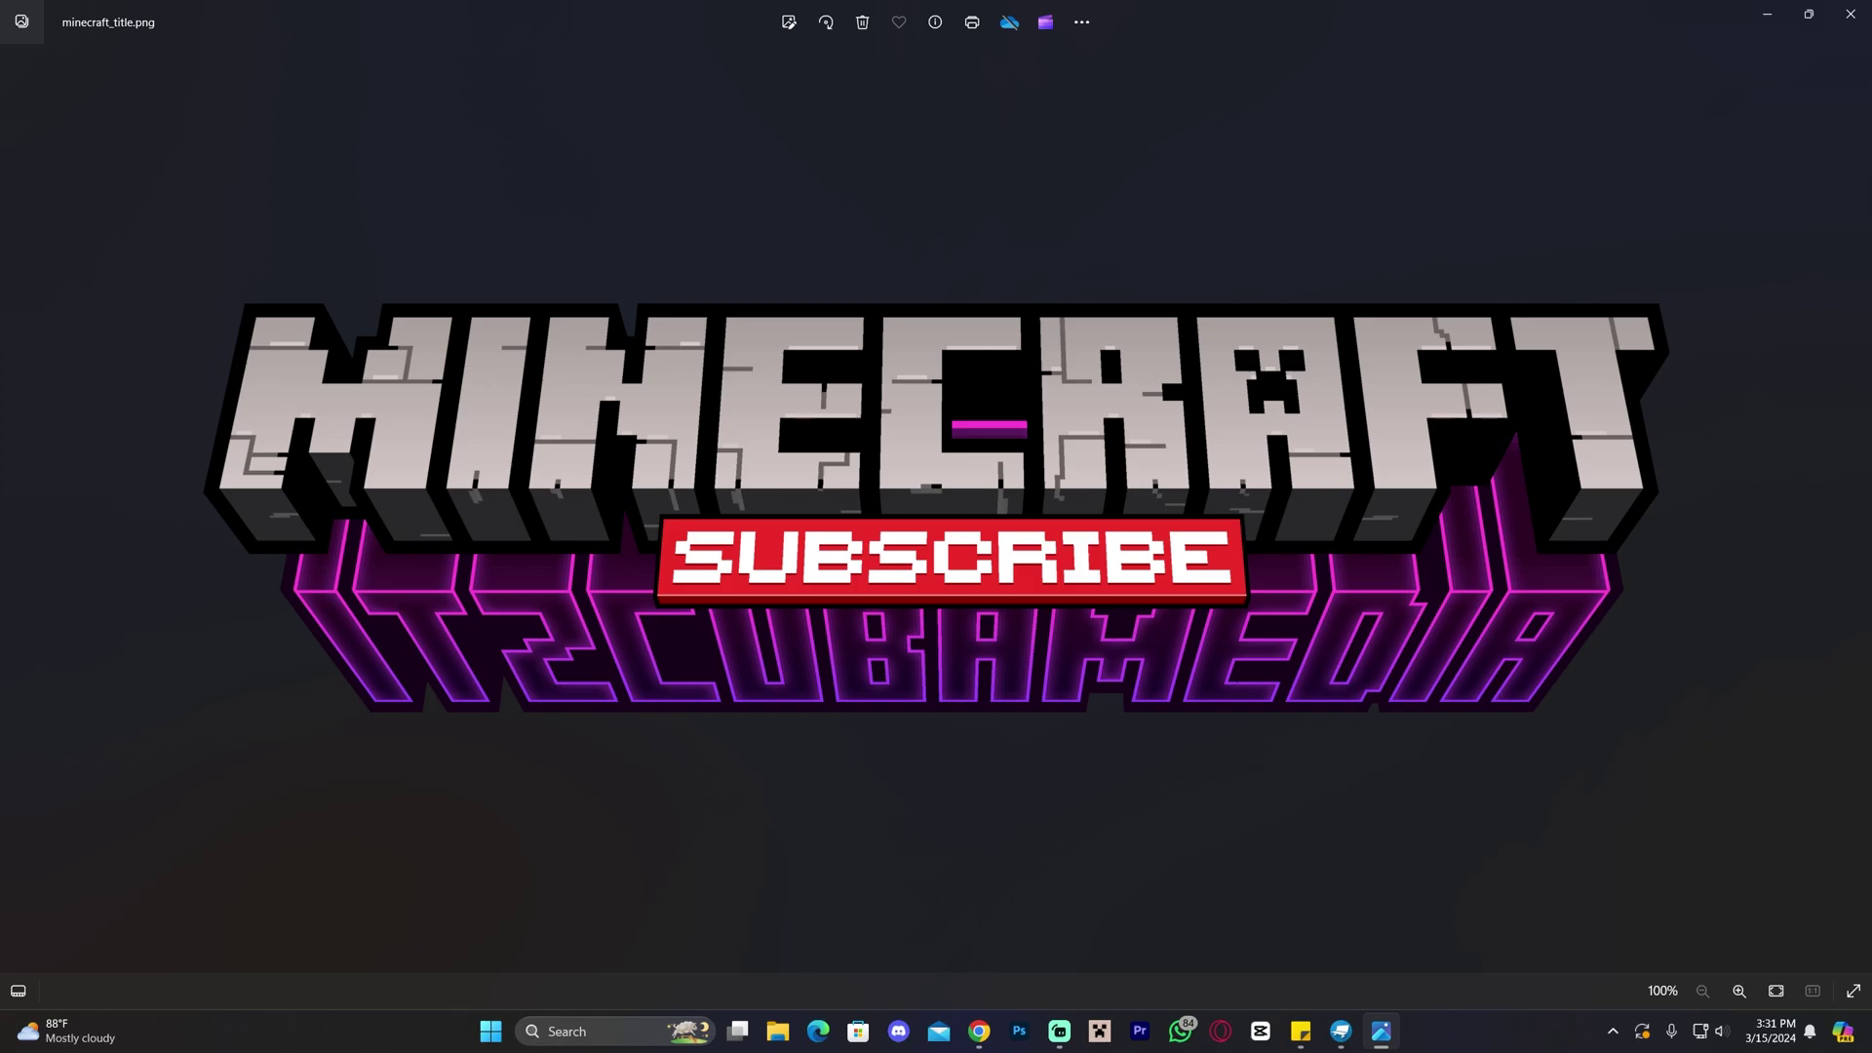
Step: Zoom in and out on minecraft_title.png in Windows Photos
scroll(871, 501, up, 5)
scroll(971, 528, down, 5)
Step: Return to Blockbench and close the Minecraft Title Render dialog
click(1341, 1030)
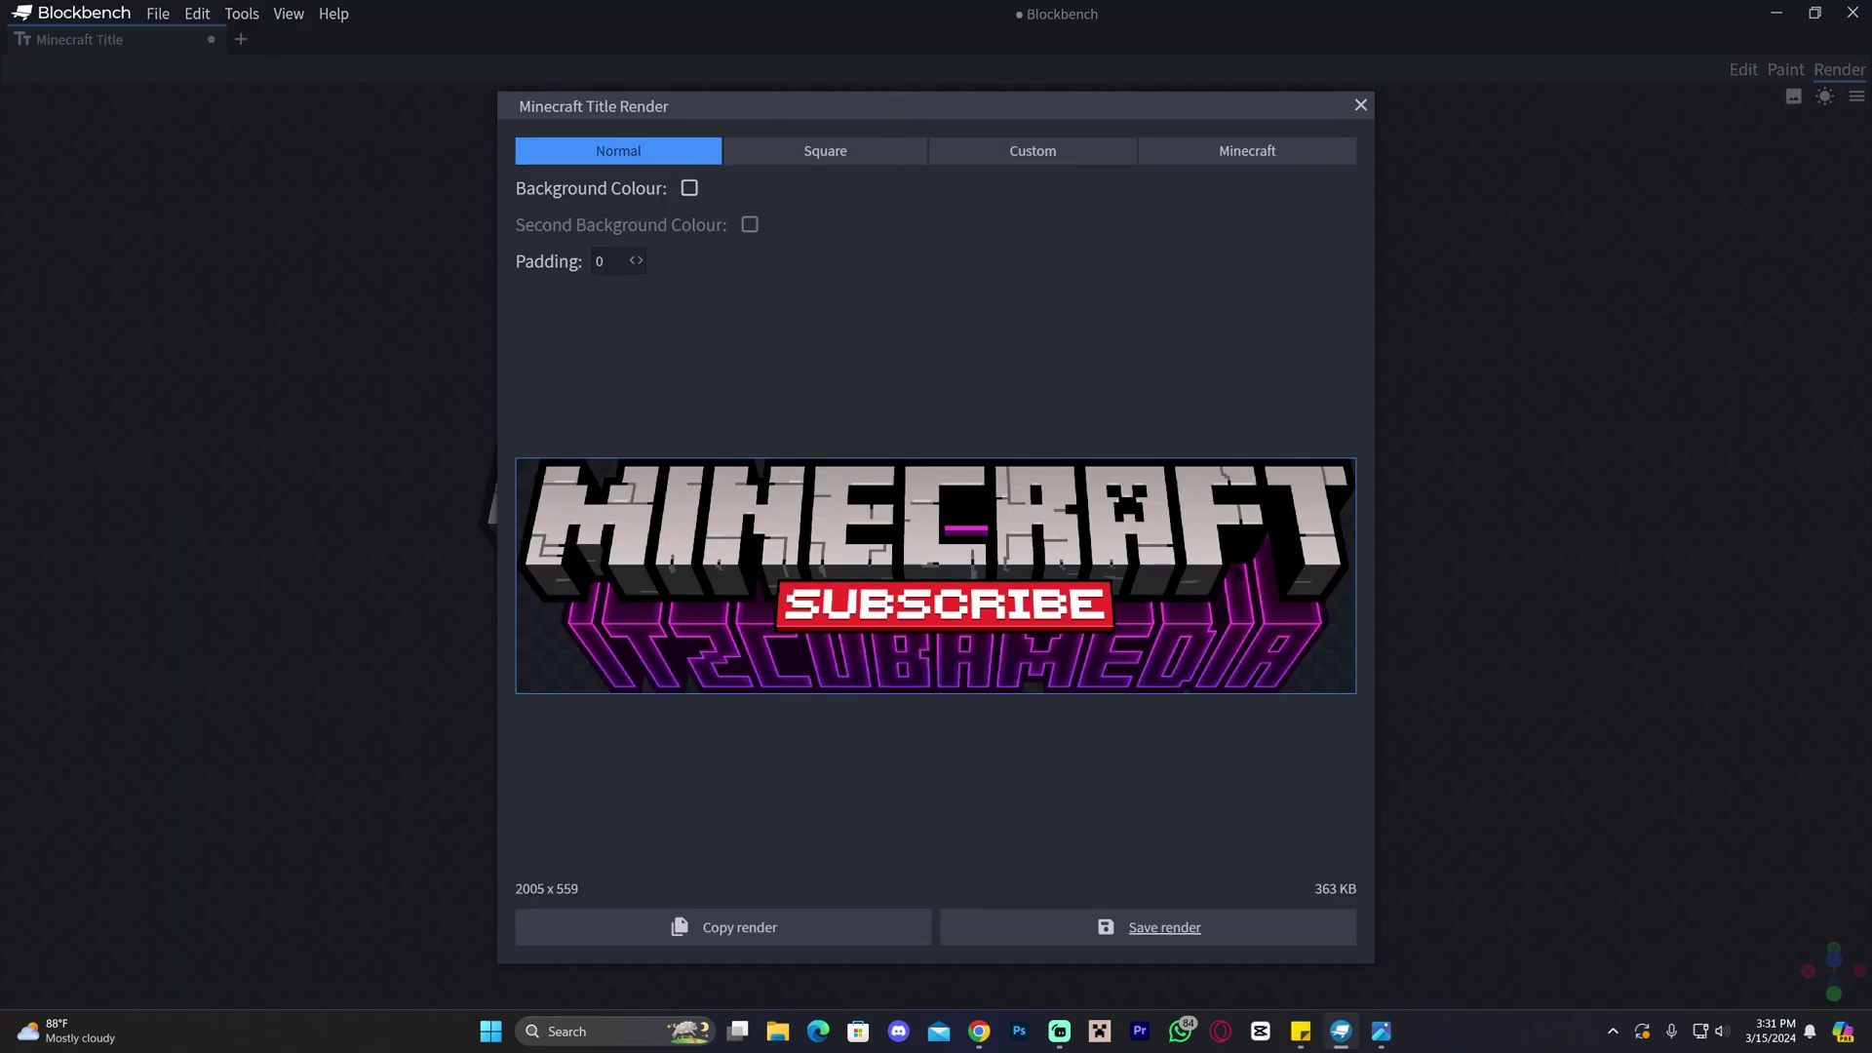
click(1360, 104)
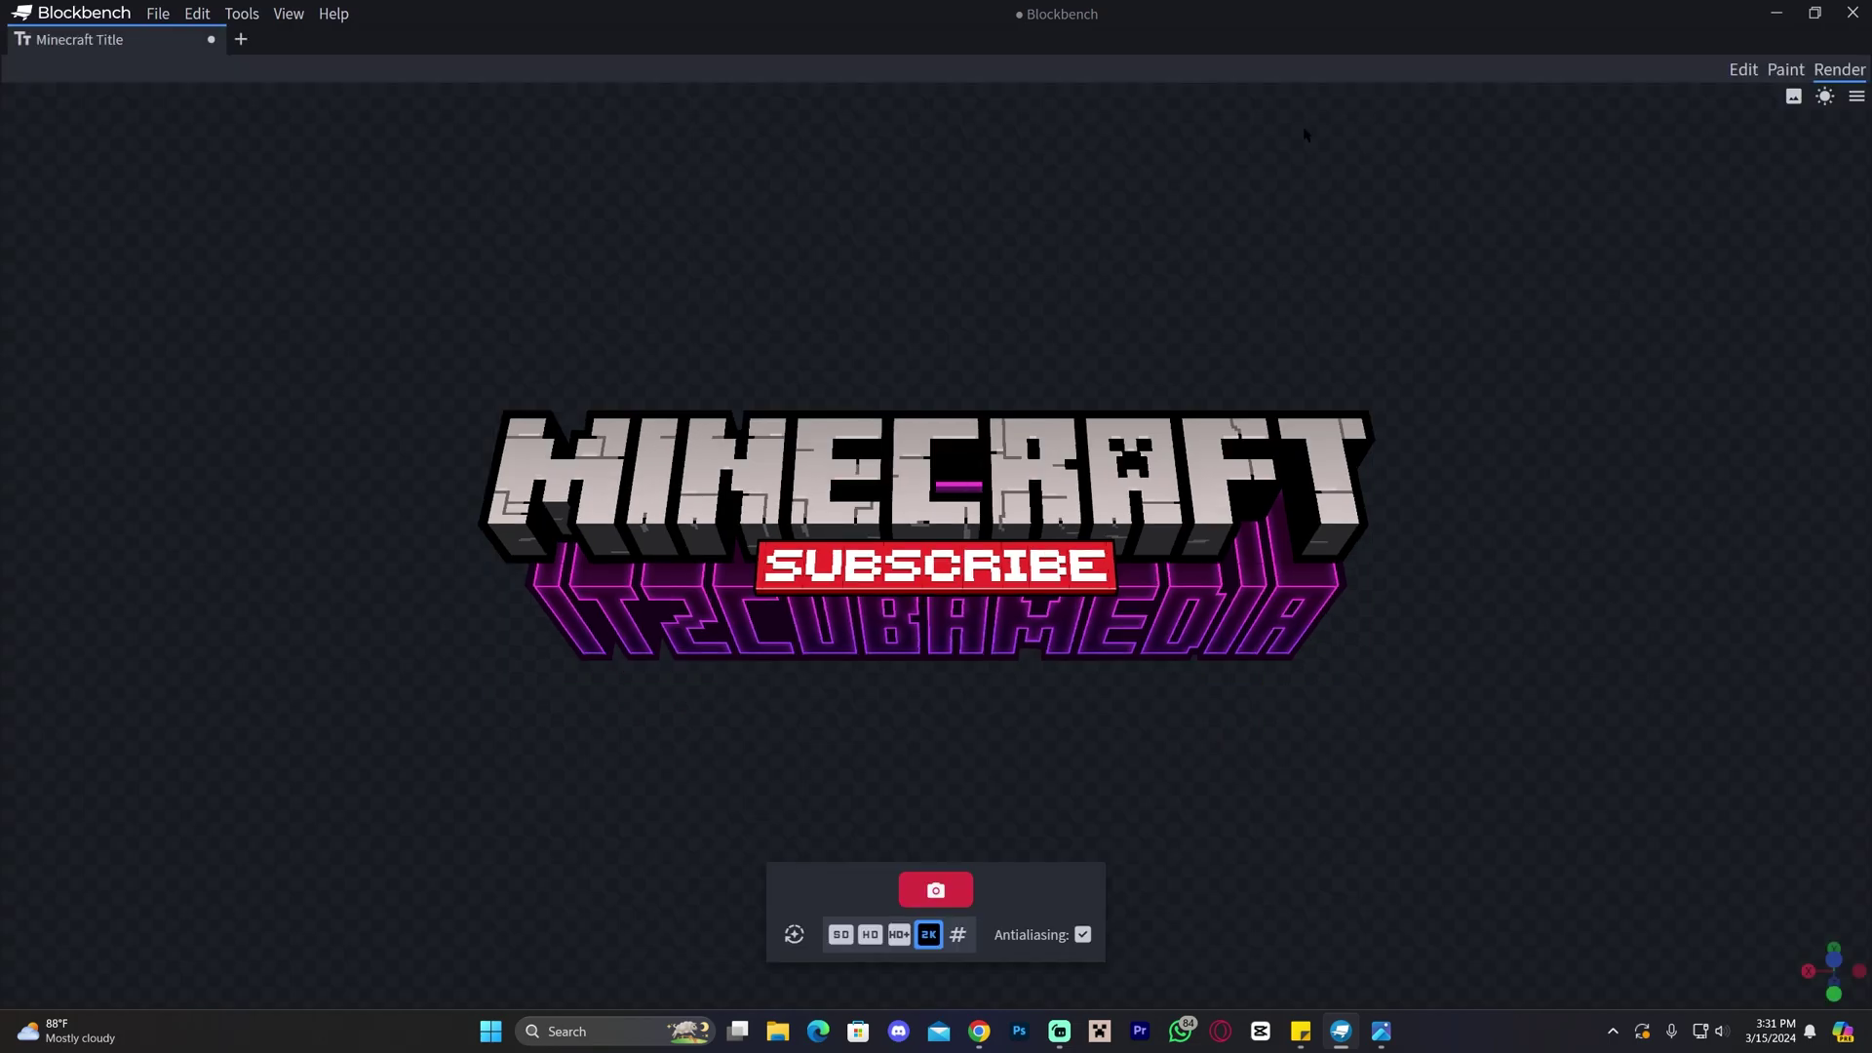